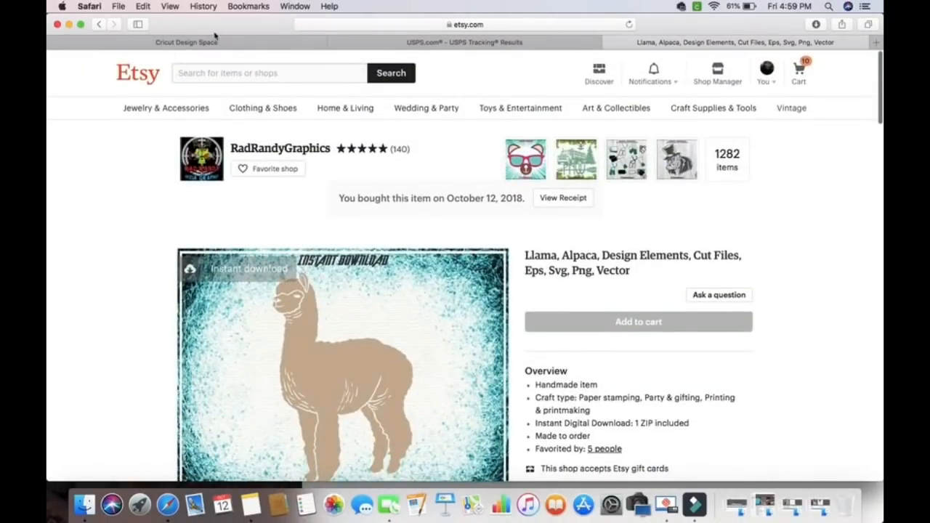
# - Return to the purchases and look over the Girl Power SVG listing, including its product photos and download details
pyautogui.click(101, 24)
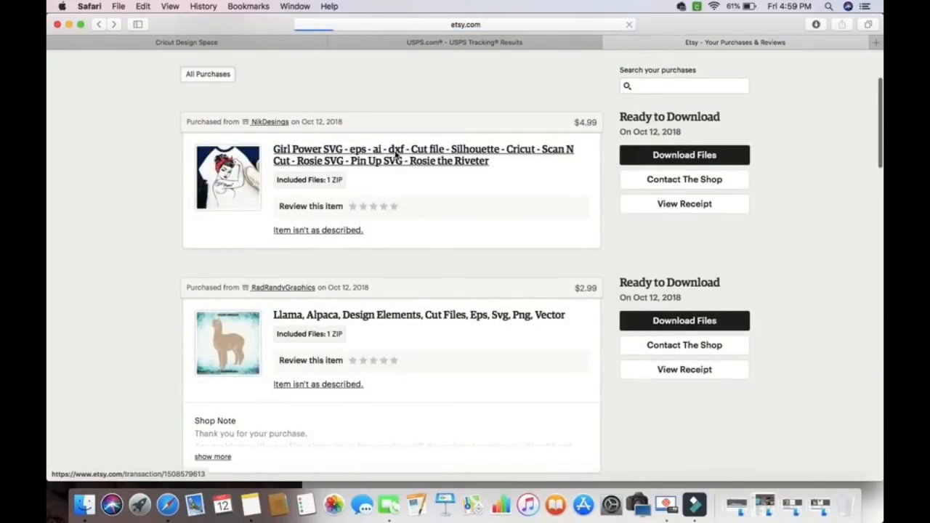
pyautogui.click(397, 155)
pyautogui.scroll(-3, 397, 155)
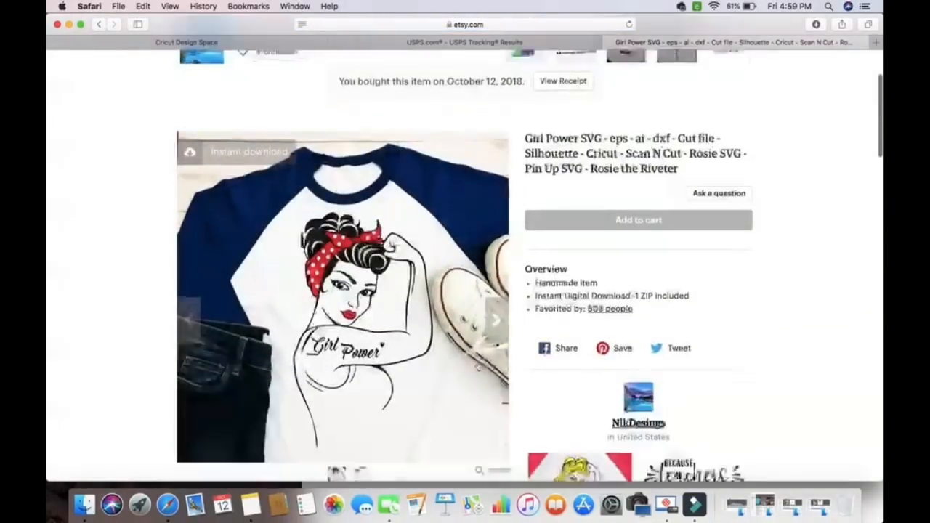
pyautogui.scroll(3, 305, 231)
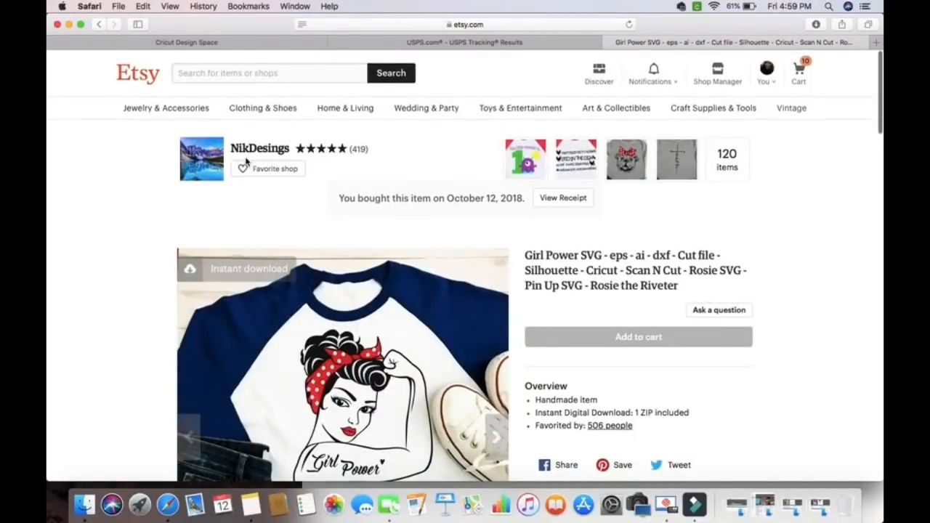
pyautogui.scroll(-1, 341, 363)
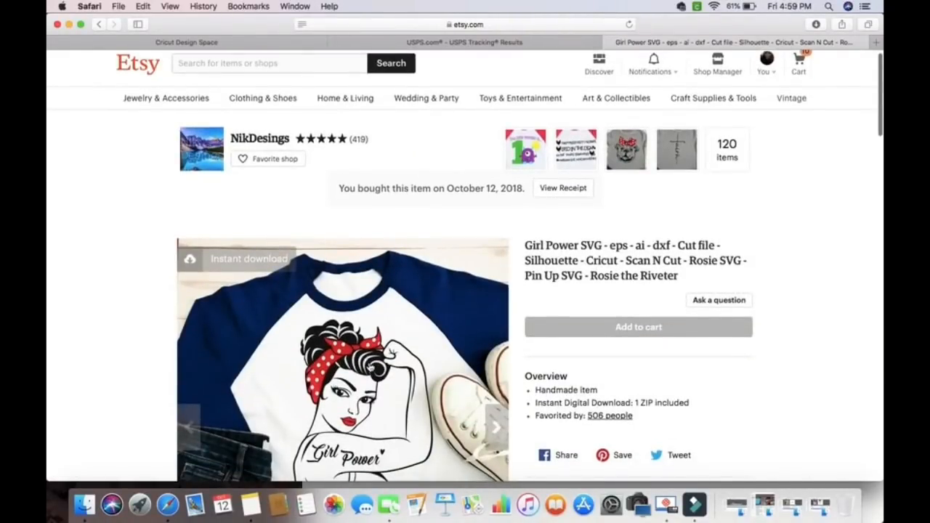
pyautogui.scroll(-4, 370, 370)
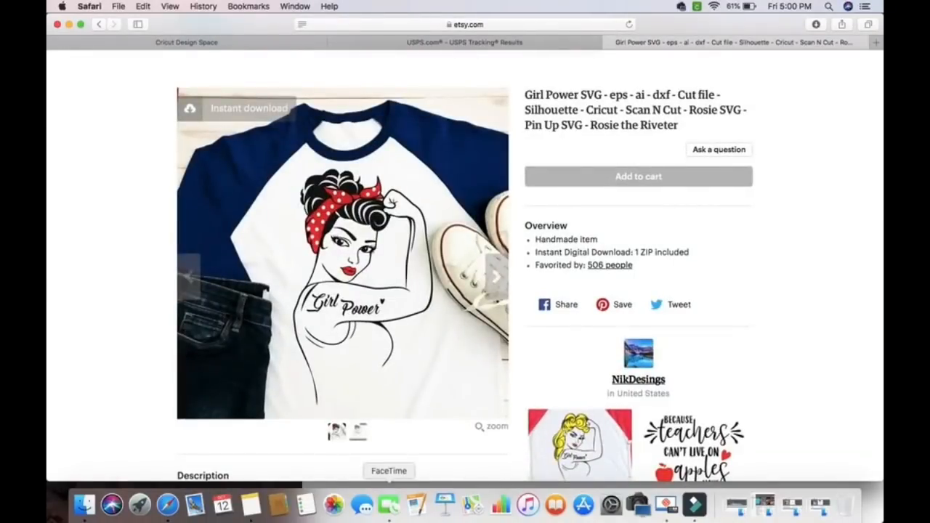
pyautogui.scroll(-1, 377, 460)
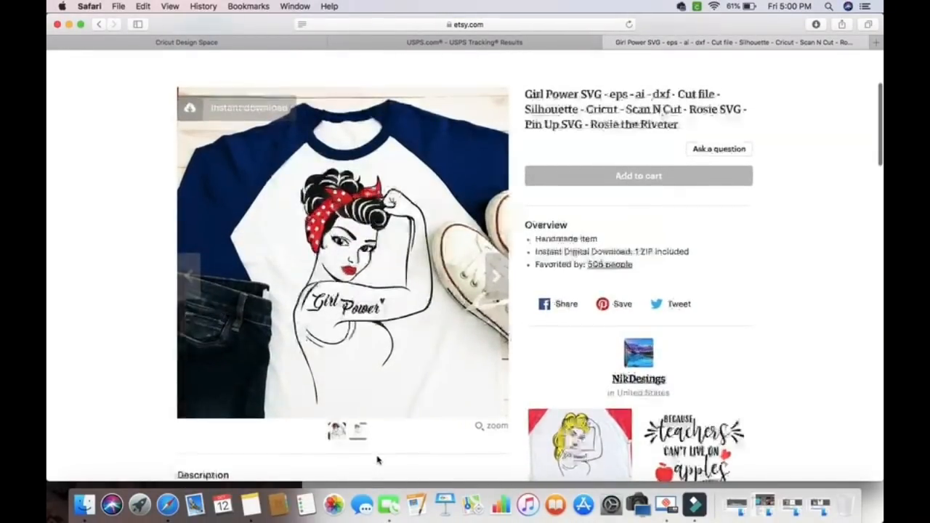
pyautogui.scroll(5, 377, 460)
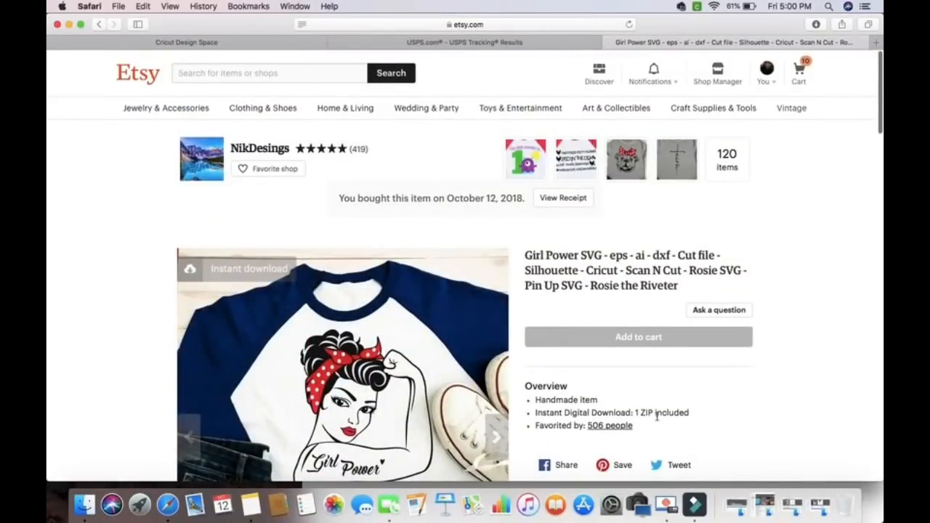
pyautogui.click(775, 86)
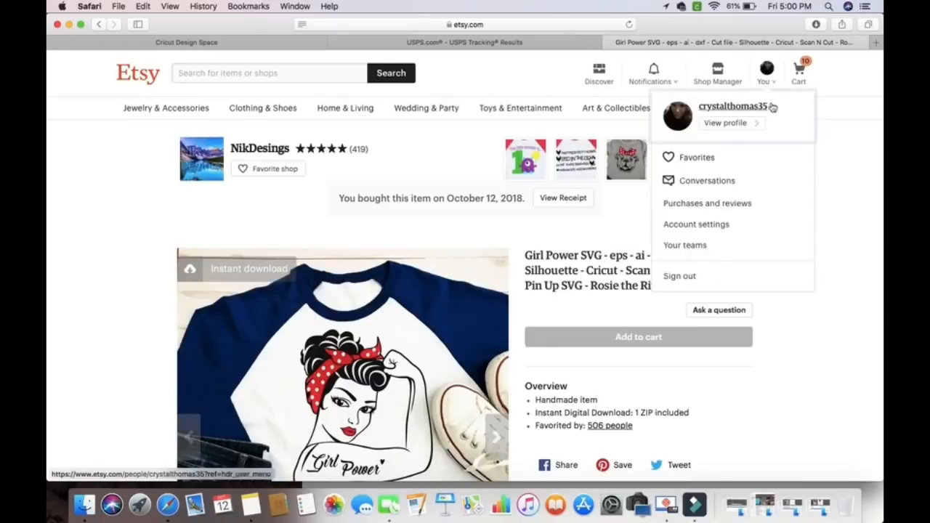
pyautogui.click(863, 425)
pyautogui.scroll(-4, 418, 327)
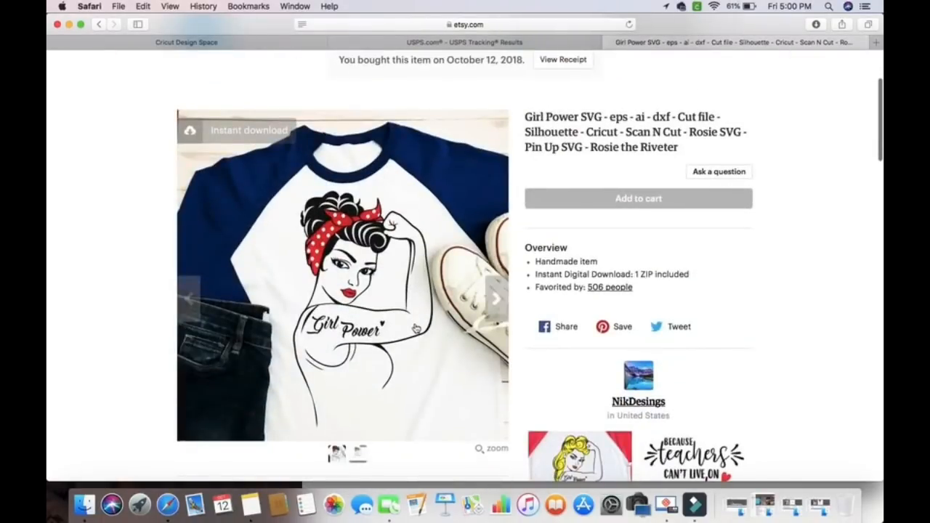
pyautogui.scroll(2, 509, 182)
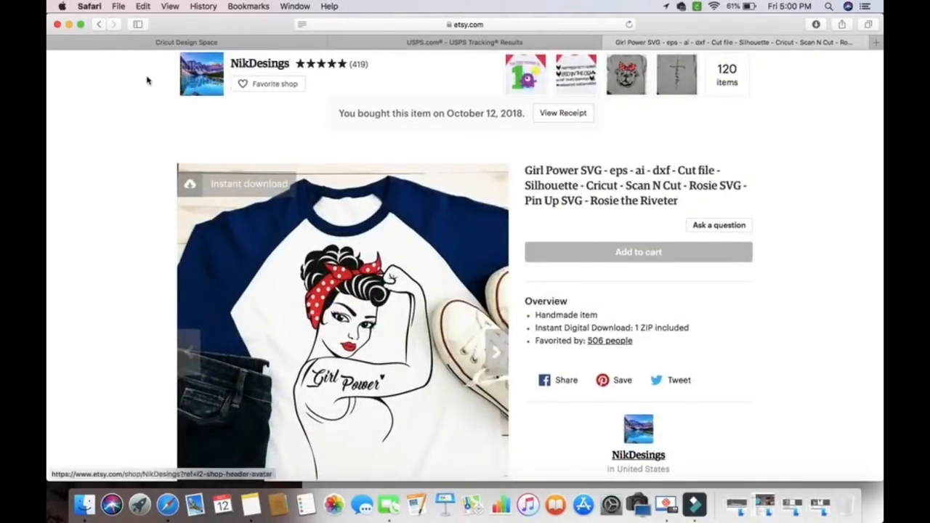
# - Open the receipt for the purchased Llama, Alpaca cut files and go to that order's file downloads
pyautogui.click(98, 24)
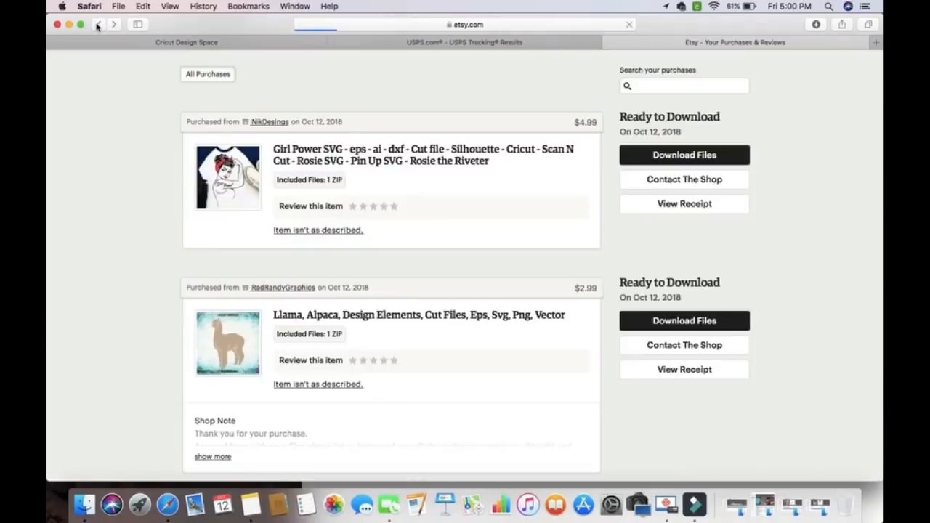
pyautogui.click(384, 318)
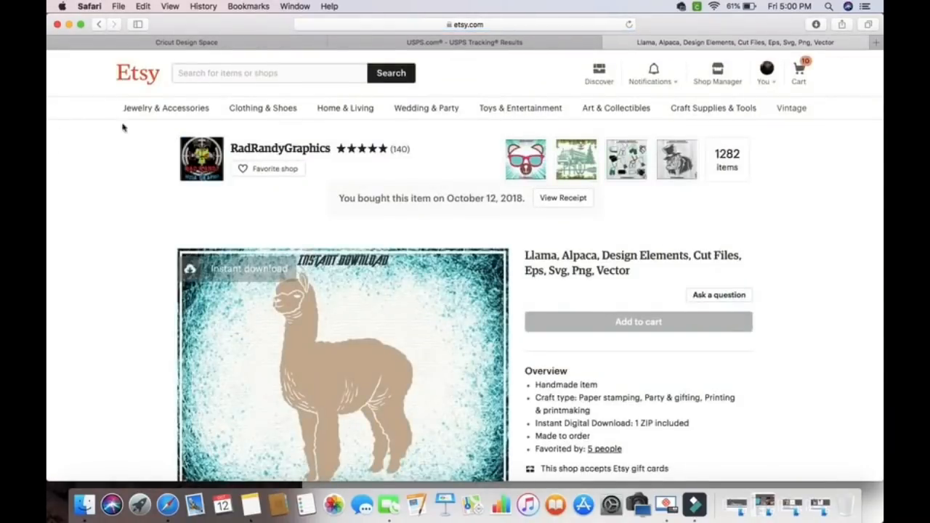
pyautogui.click(556, 203)
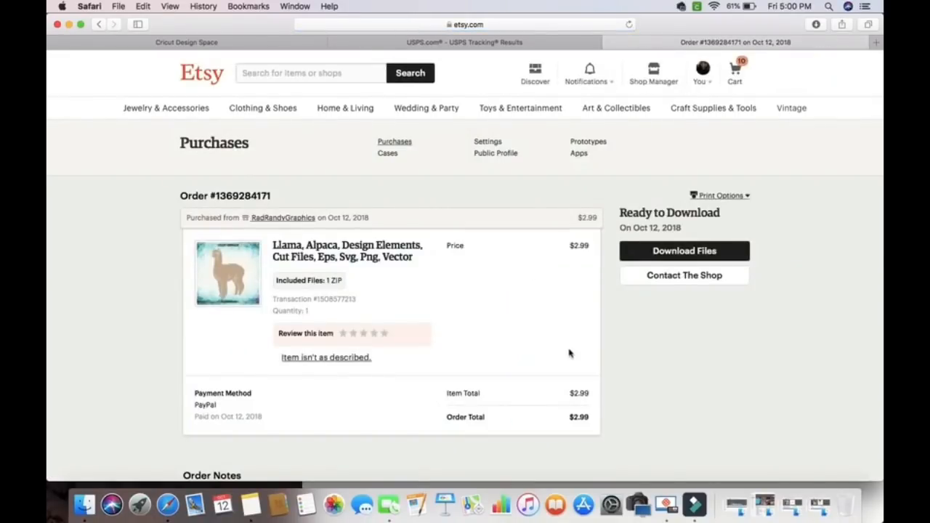
pyautogui.scroll(-1, 569, 353)
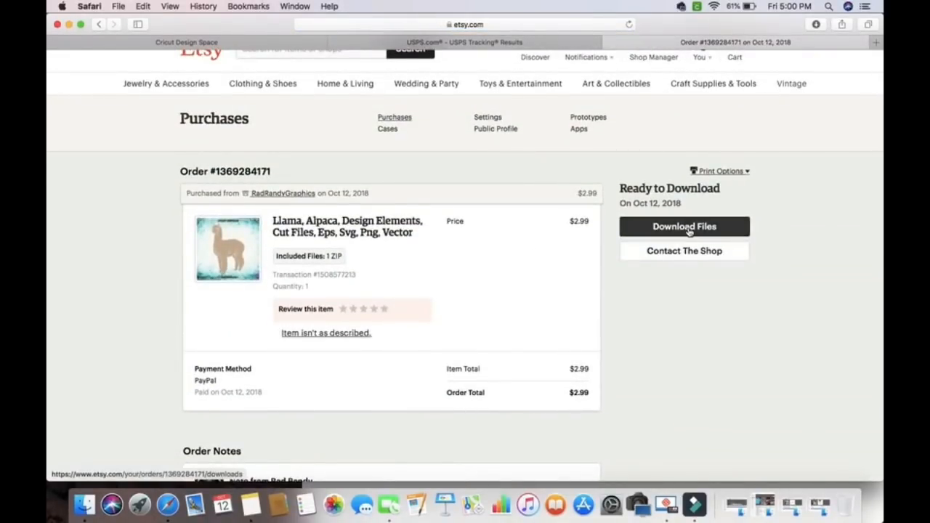
pyautogui.click(688, 229)
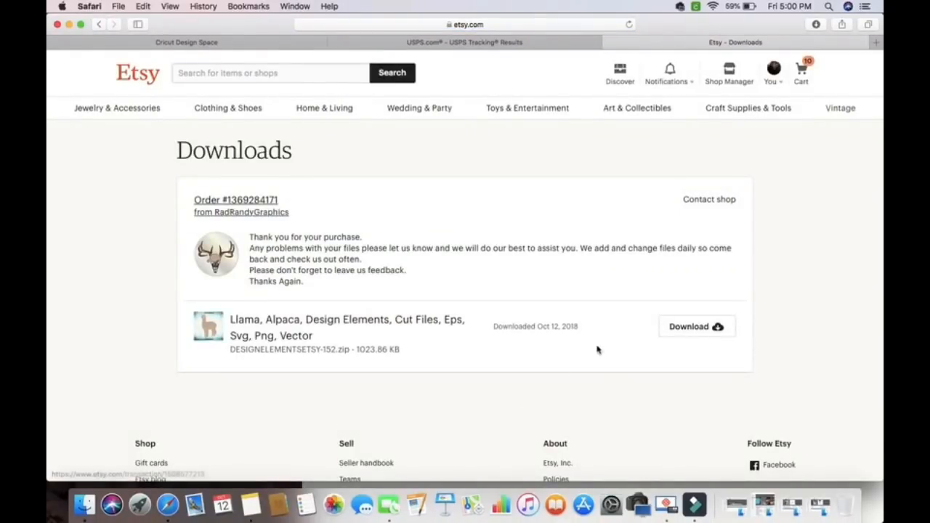
# - Download DESIGNELEMENTSETSY-152.zip, open its downloaded folder and select the file DESIGN ELEMENTS ETSY-152.svg
pyautogui.click(690, 328)
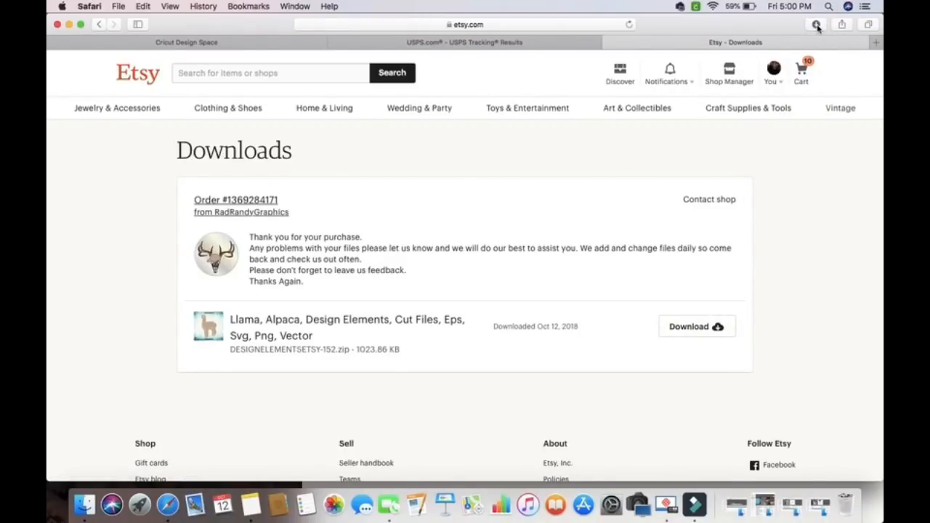
pyautogui.click(817, 26)
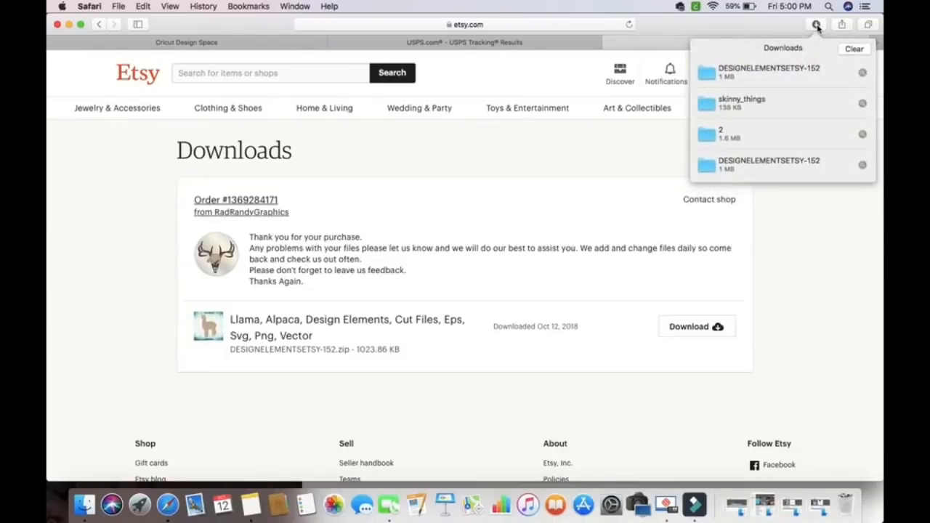
pyautogui.doubleClick(782, 73)
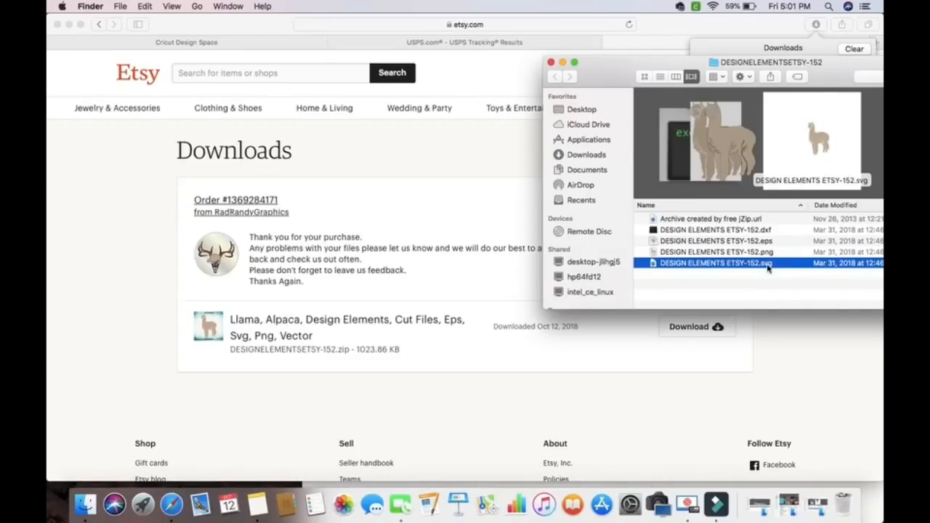
# - Switch to the Cricut Design Space project and start a new image upload
pyautogui.click(657, 26)
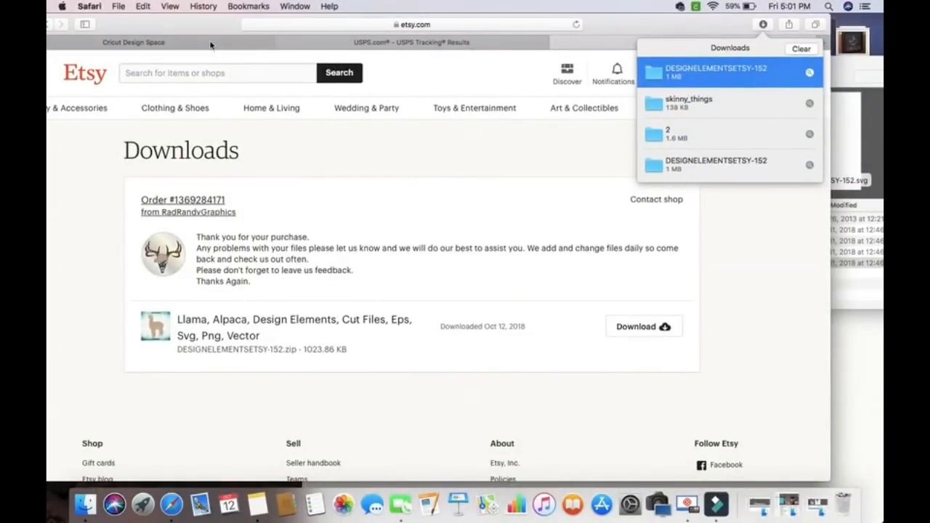
pyautogui.click(210, 43)
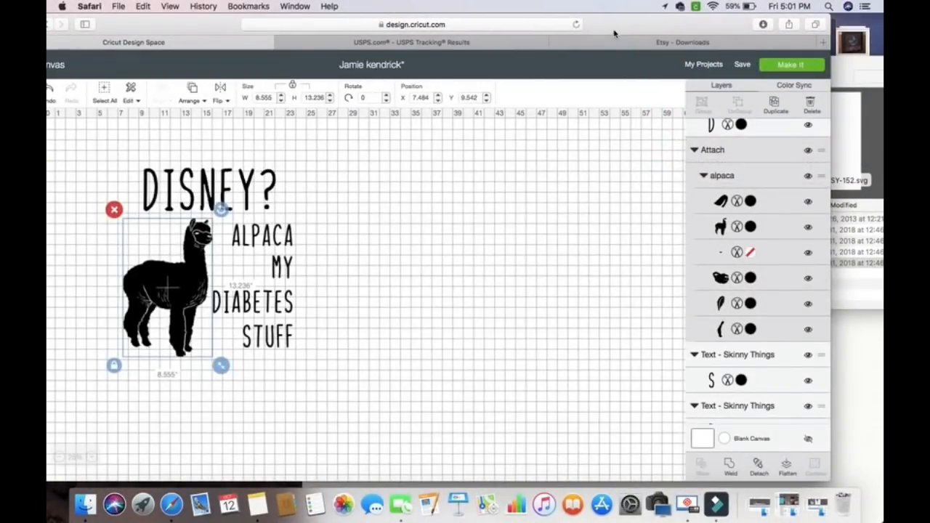
pyautogui.doubleClick(617, 33)
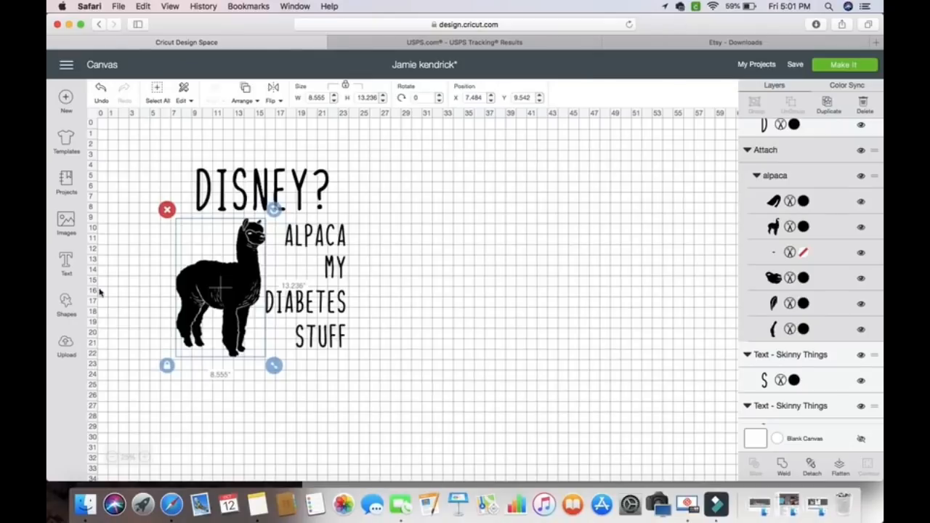
pyautogui.click(65, 346)
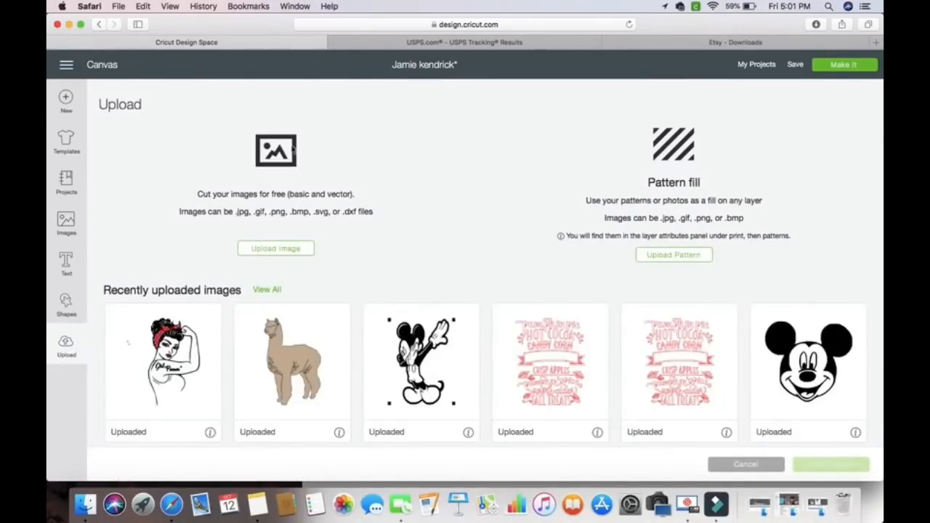
pyautogui.click(276, 249)
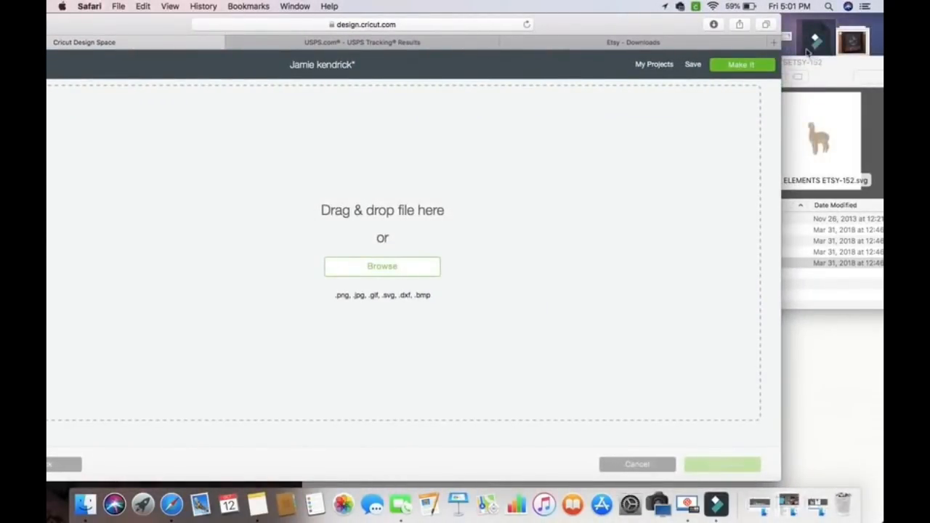
# - Add DESIGN ELEMENTS ETSY-152.svg from the downloaded folder to the image upload, and bring the full upload page back into view
pyautogui.click(826, 81)
pyautogui.moveTo(732, 266); pyautogui.dragTo(406, 262)
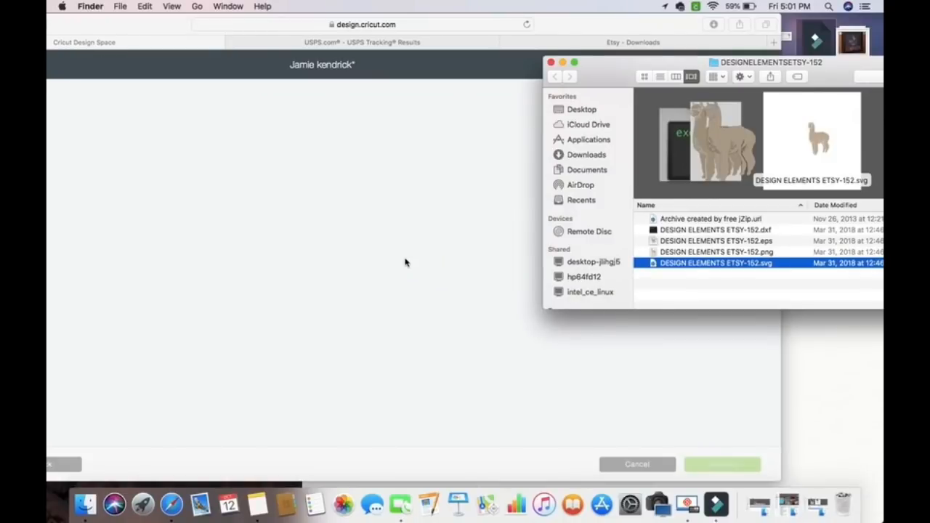
pyautogui.click(563, 62)
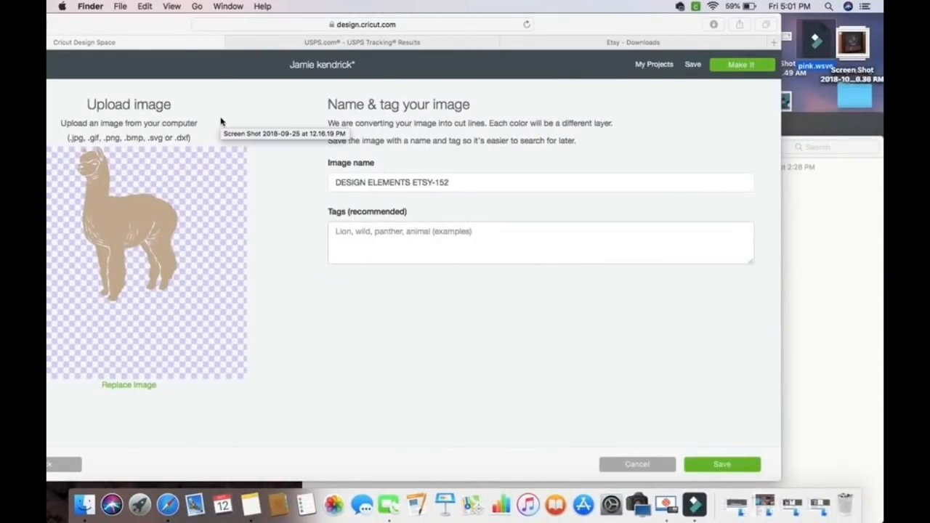
pyautogui.moveTo(145, 28); pyautogui.dragTo(245, 16)
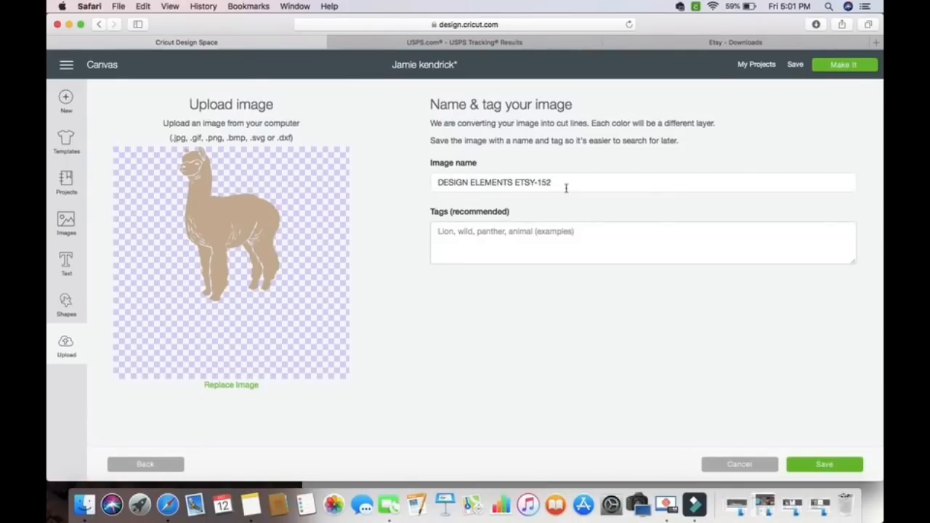
# - Name the uploaded image "alpaca" and save it to the uploaded images
pyautogui.moveTo(549, 184); pyautogui.dragTo(420, 185)
pyautogui.write('alpaca')
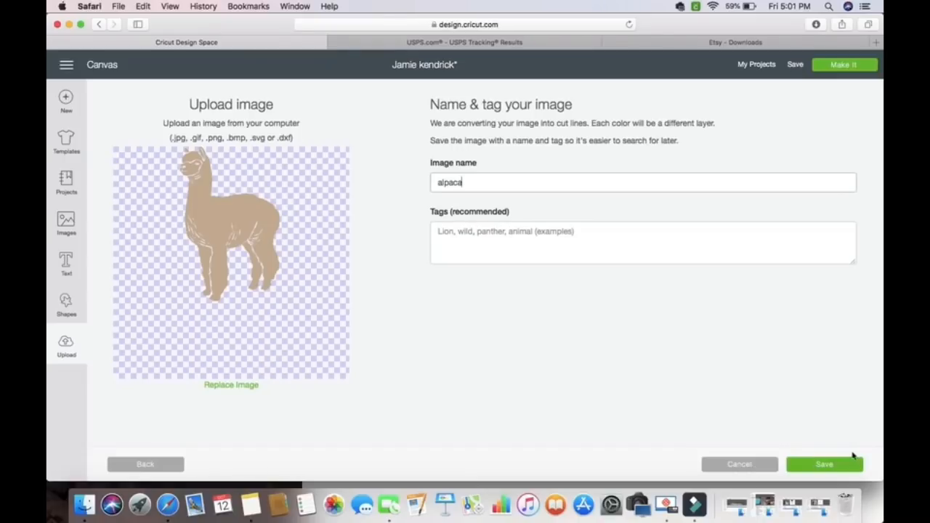
pyautogui.click(836, 468)
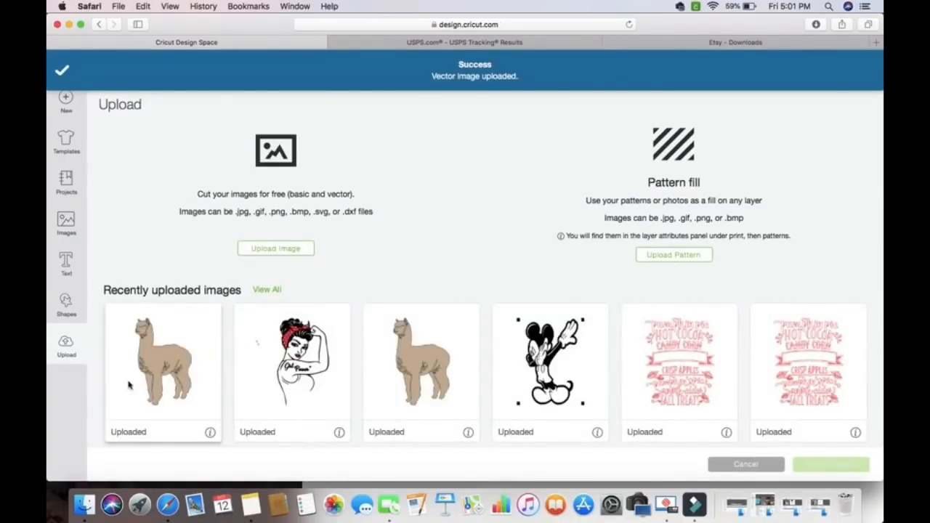
# - Insert the newly uploaded alpaca onto the canvas and place it right of the Disney design, at about X 31.2, Y 11.8
pyautogui.click(156, 385)
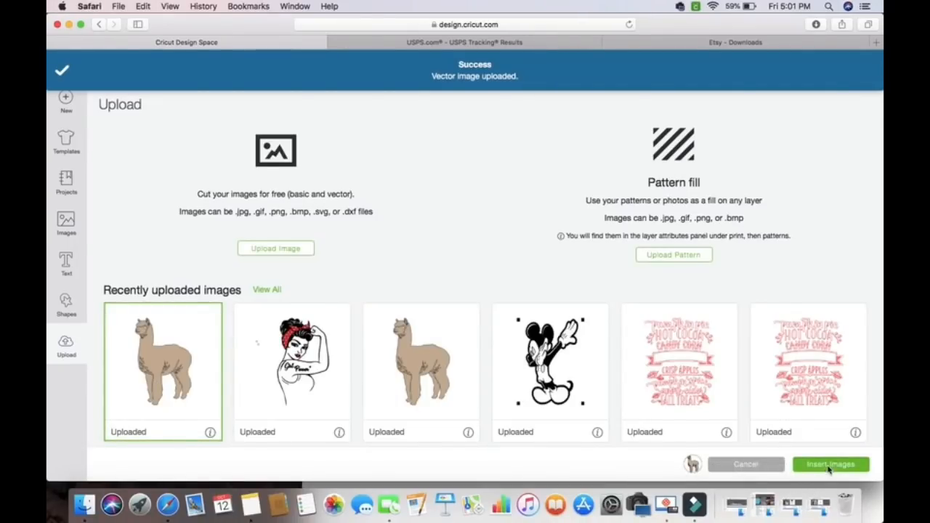
pyautogui.click(828, 466)
pyautogui.moveTo(253, 222); pyautogui.dragTo(457, 282)
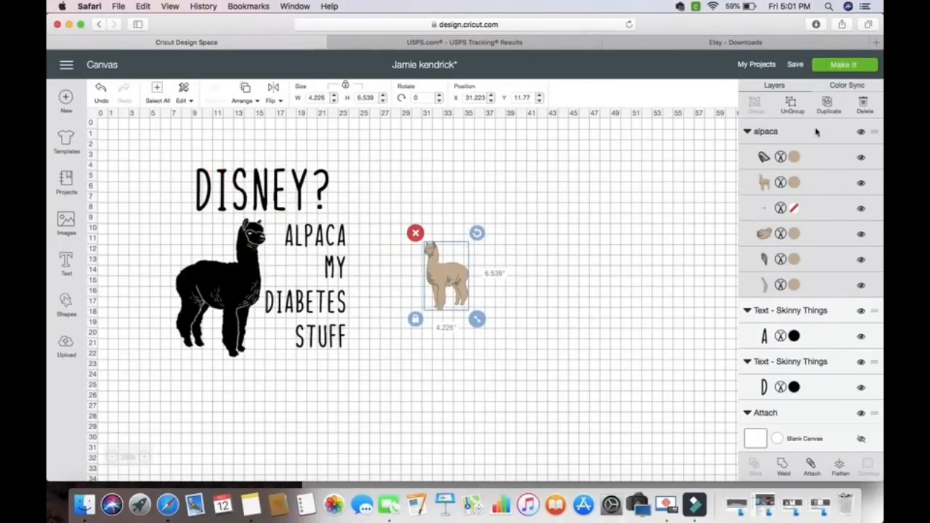
# - Try black on the new alpaca's first layer, and attach all of the alpaca's layers together
pyautogui.click(795, 158)
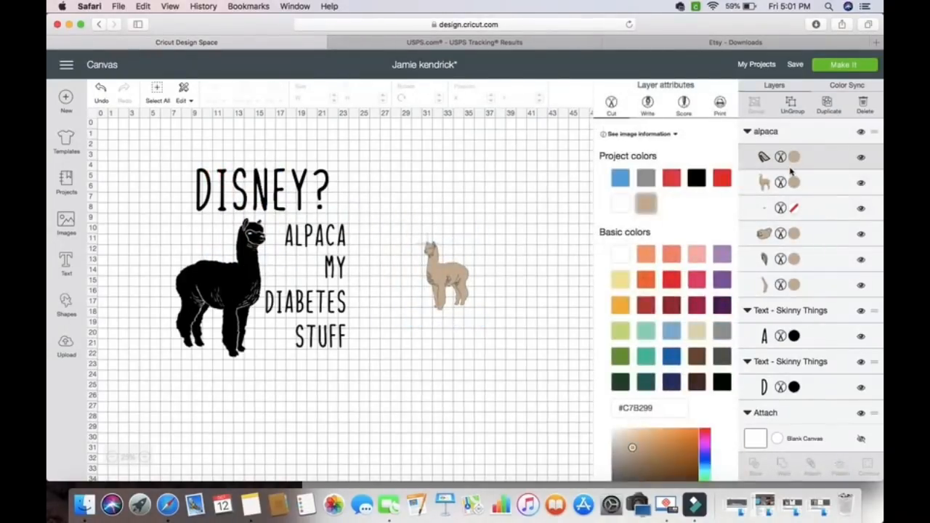
pyautogui.click(695, 178)
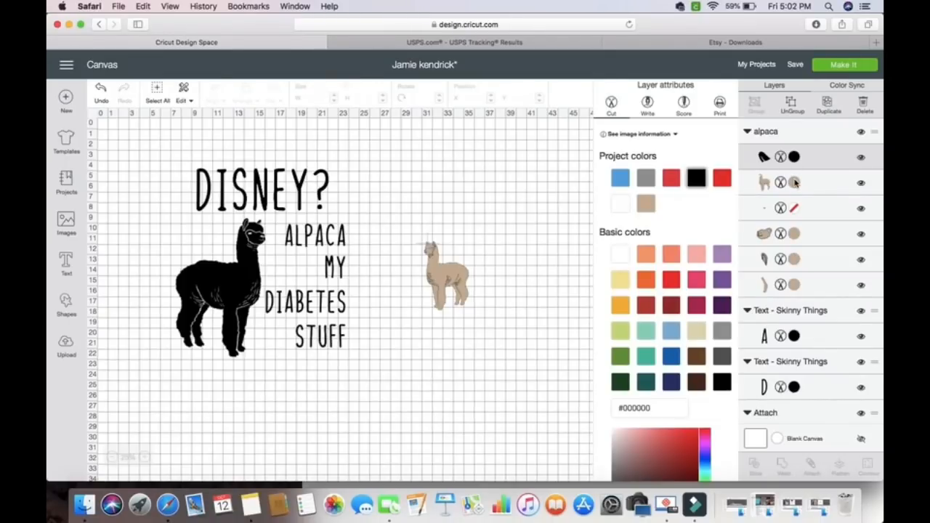
pyautogui.moveTo(414, 221); pyautogui.dragTo(550, 333)
pyautogui.click(816, 474)
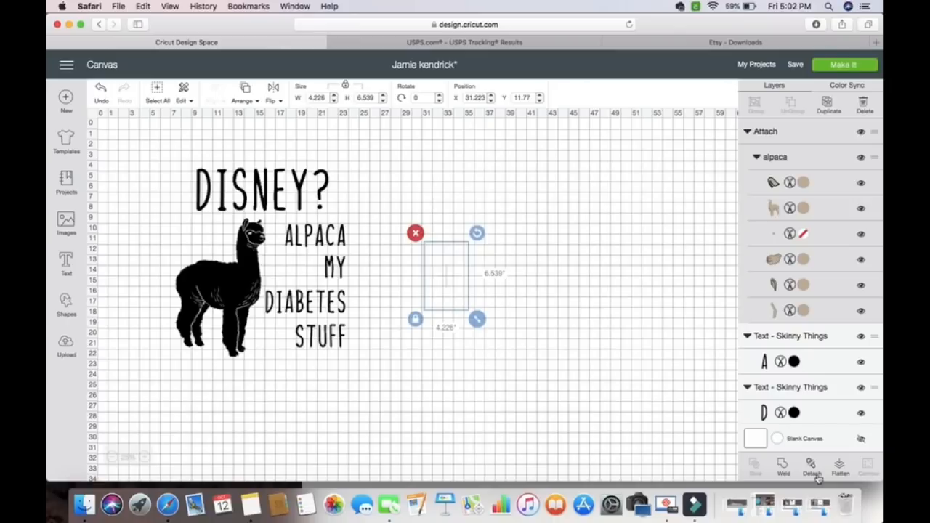
# - Recolor the attached new alpaca black and select it on the canvas
pyautogui.click(805, 183)
pyautogui.click(696, 180)
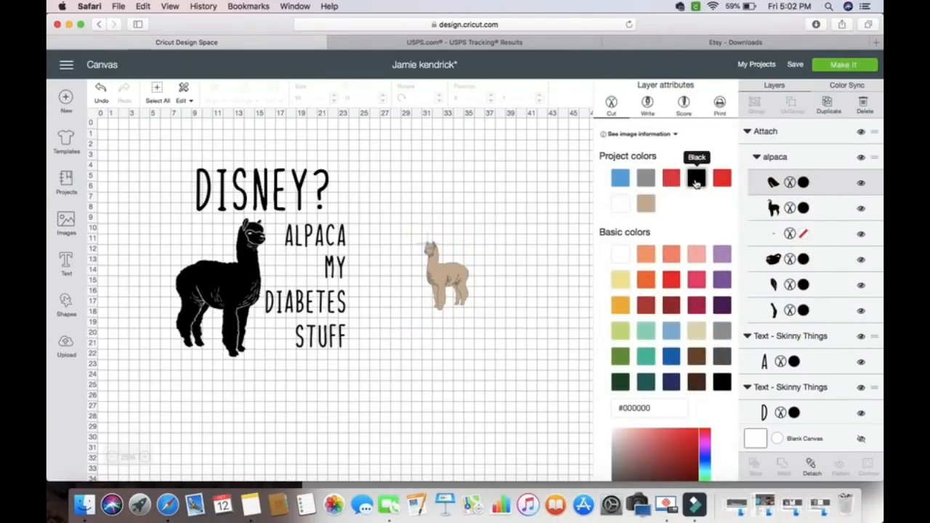
pyautogui.click(457, 275)
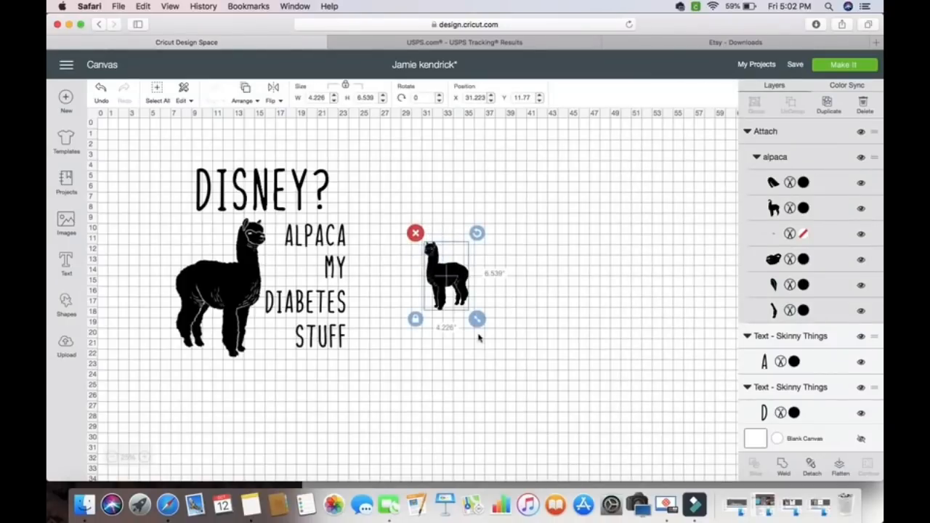
# - Enlarge the new alpaca to about 8.9 by 13.8 inches and place it right of the Disney design, at about X 36.6, Y 7.7
pyautogui.moveTo(477, 319); pyautogui.dragTo(526, 395)
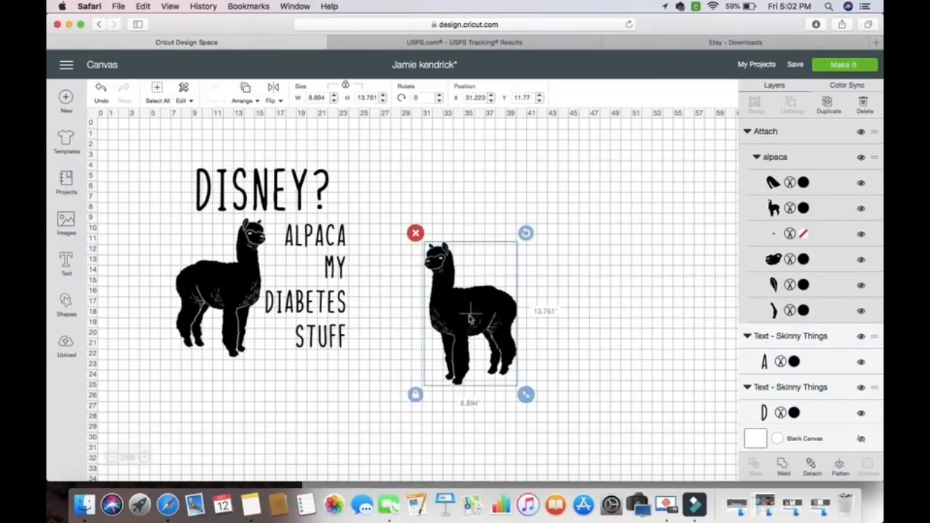
pyautogui.moveTo(470, 318); pyautogui.dragTo(519, 265)
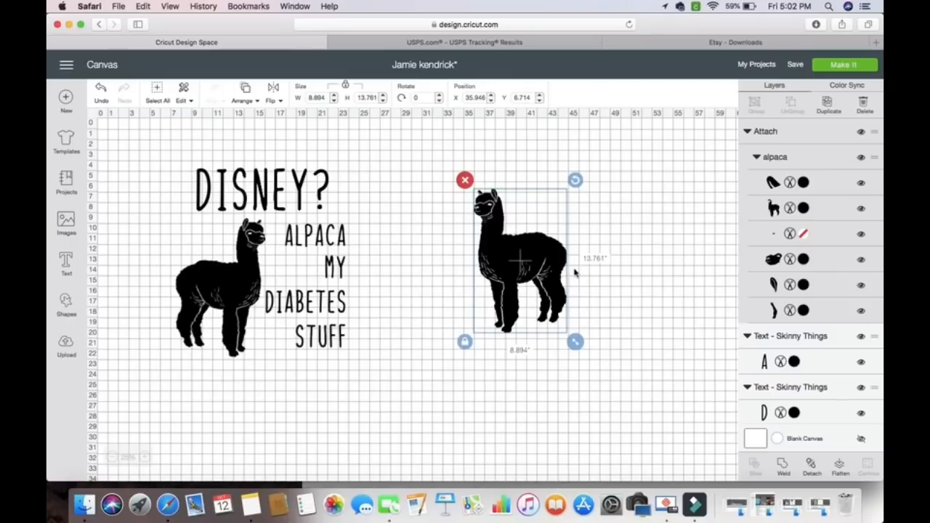
pyautogui.moveTo(507, 253); pyautogui.dragTo(514, 263)
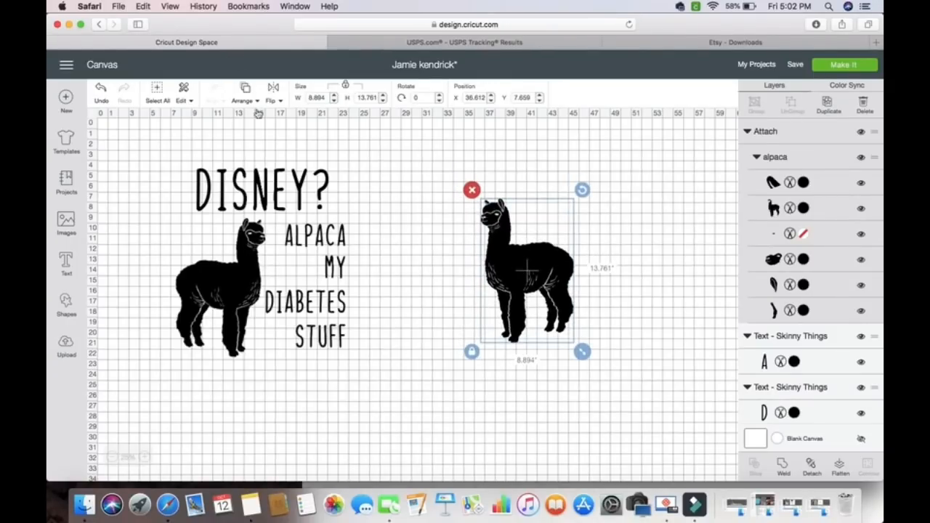
# - Flip the enlarged alpaca horizontally to compare it with the one in the Disney design, and delete it from the canvas
pyautogui.click(276, 98)
pyautogui.click(277, 121)
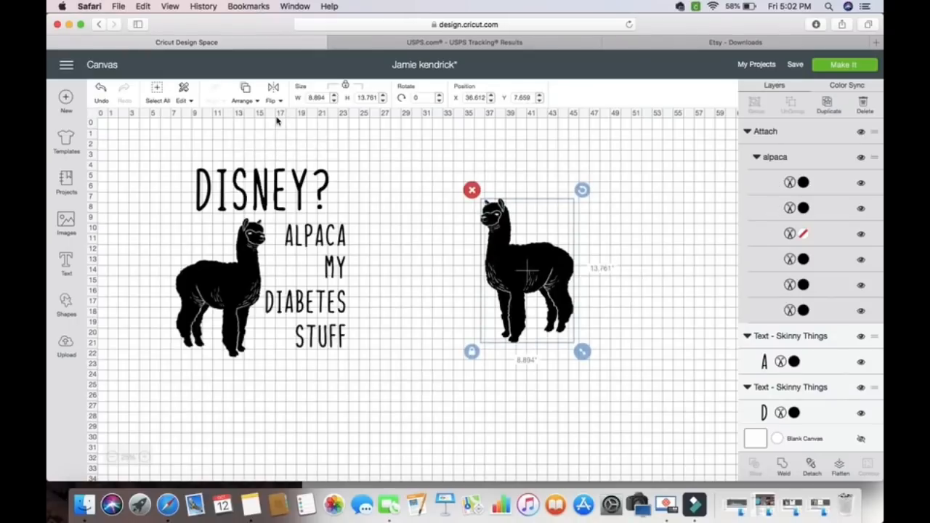
pyautogui.moveTo(551, 266); pyautogui.dragTo(512, 285)
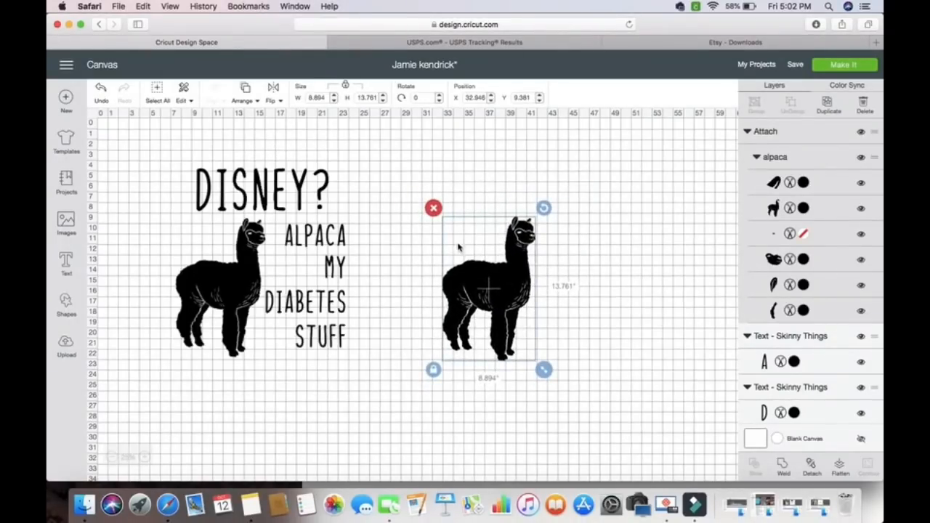
pyautogui.click(434, 210)
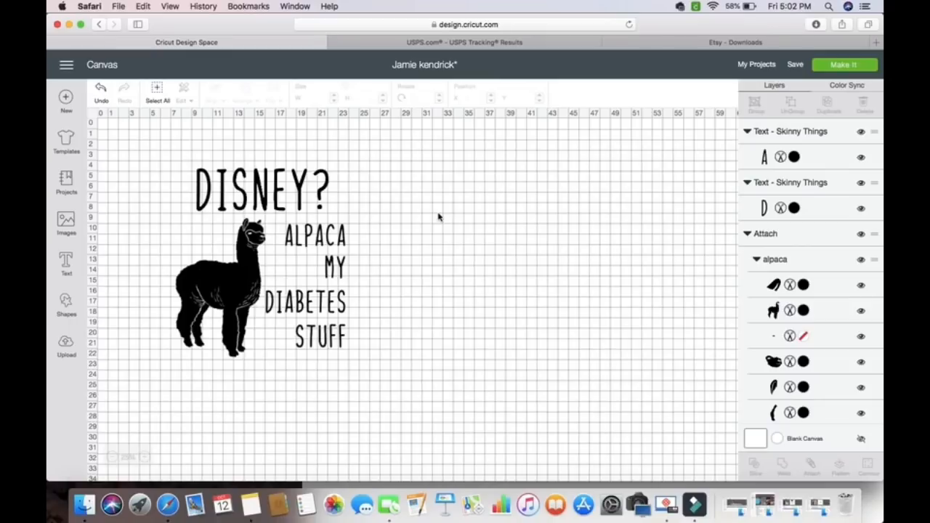
# - Switch to Etsy and return to the purchases list with the Girl Power Rosie the Riveter SVG
pyautogui.click(674, 43)
pyautogui.click(99, 25)
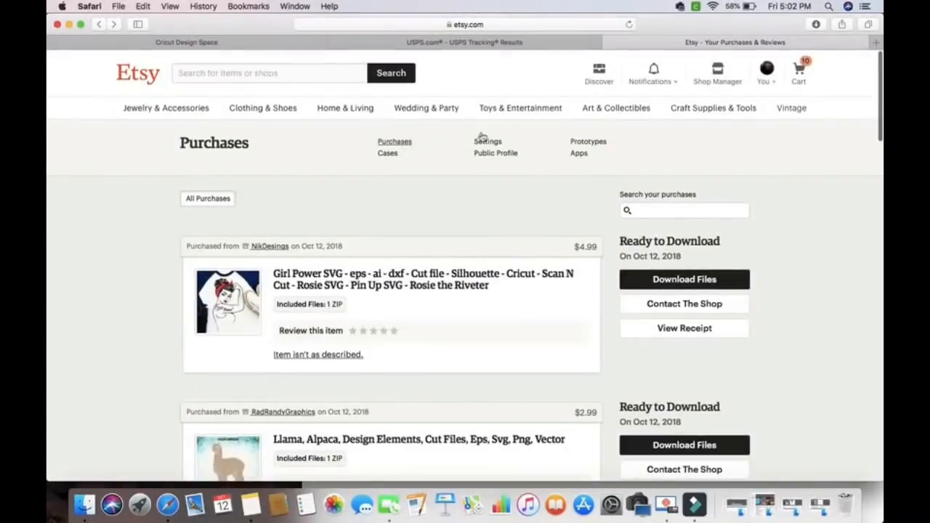
pyautogui.click(769, 76)
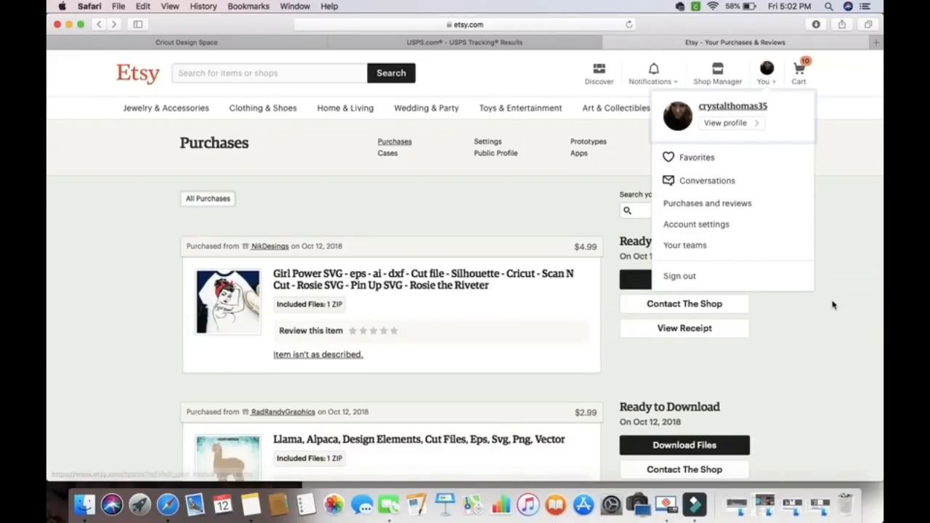
pyautogui.scroll(-4, 432, 251)
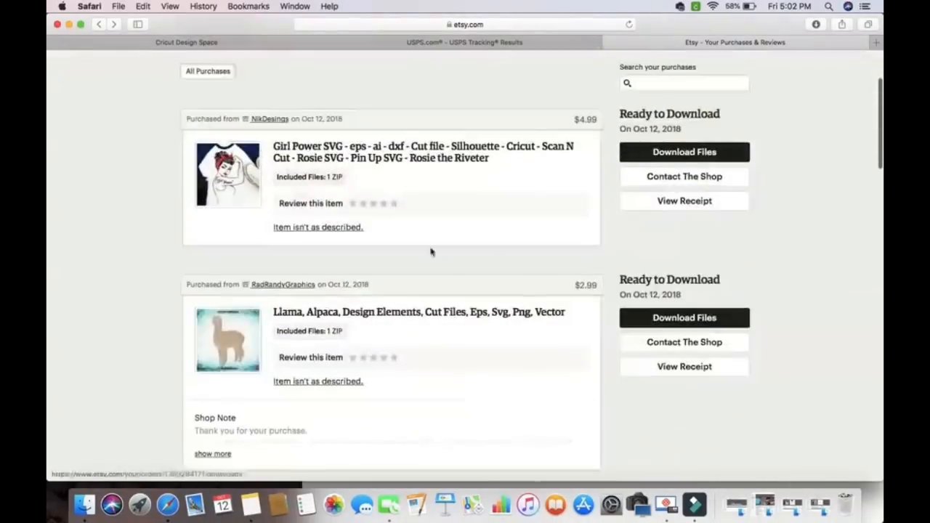
pyautogui.click(318, 166)
pyautogui.click(100, 24)
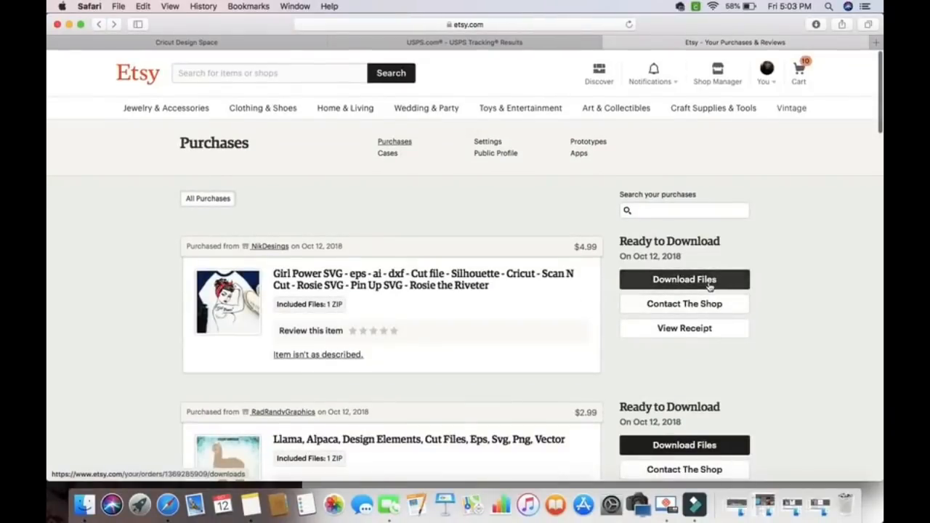
# - Download the Girl Power SVG purchase and open its downloaded folder "2" to find the SVG file
pyautogui.click(709, 284)
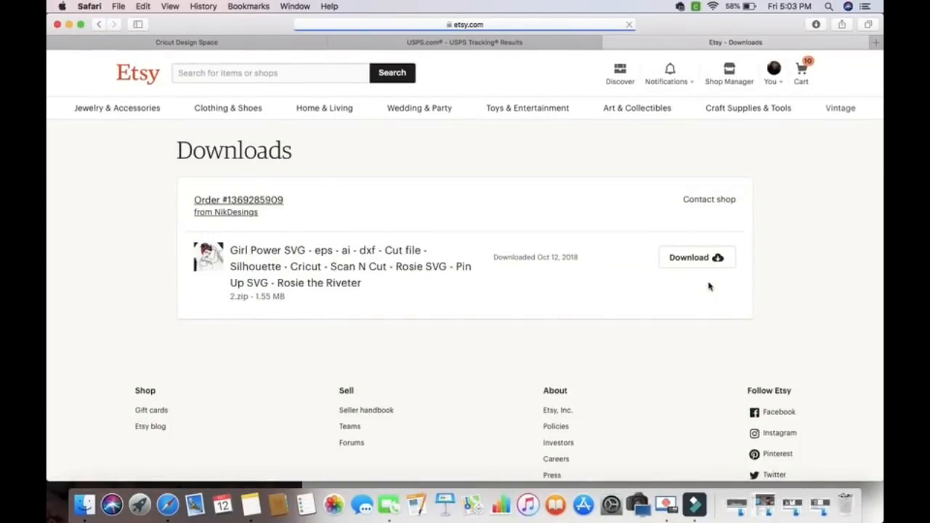
pyautogui.click(698, 260)
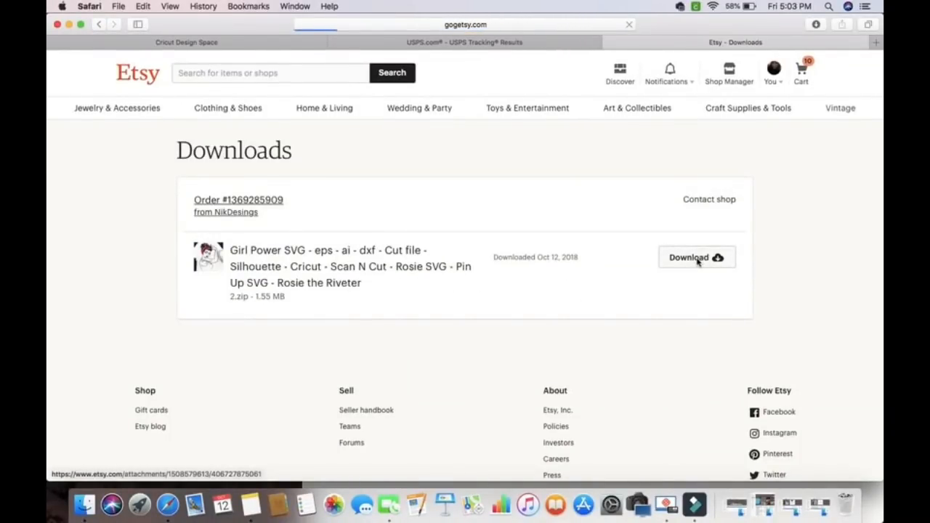
pyautogui.click(817, 25)
pyautogui.doubleClick(719, 75)
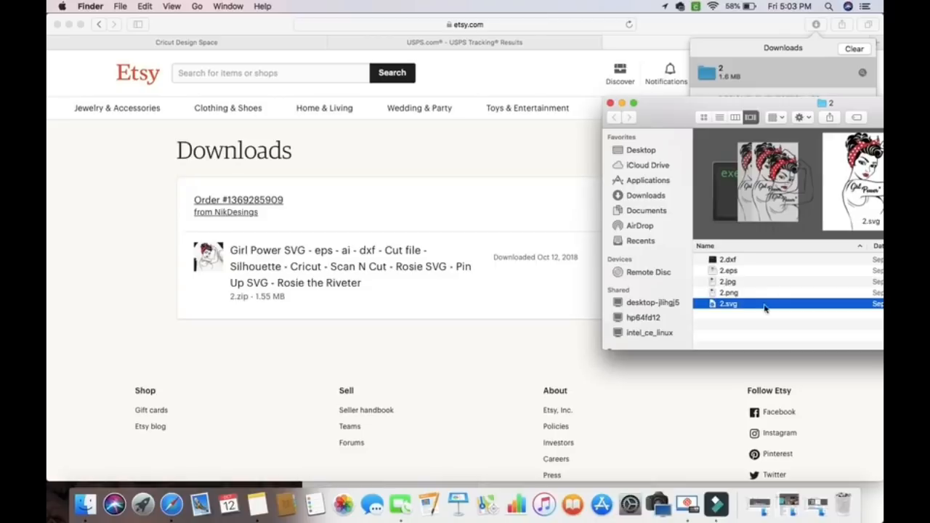
pyautogui.hscroll(1, 789, 302)
pyautogui.hscroll(-1, 790, 302)
# - Switch back to Cricut Design Space and upload 2.svg from the downloaded folder as a new image, putting the Finder window away
pyautogui.click(269, 43)
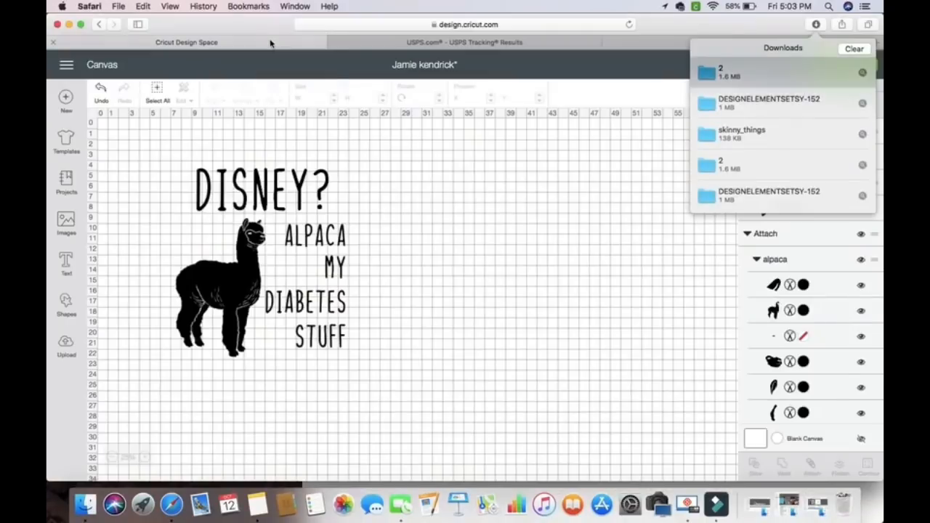
pyautogui.click(73, 362)
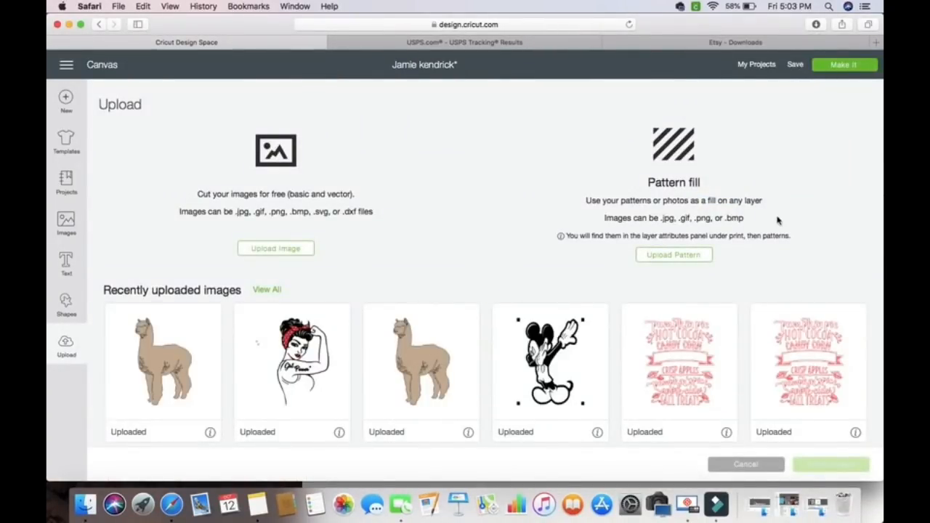
pyautogui.click(296, 252)
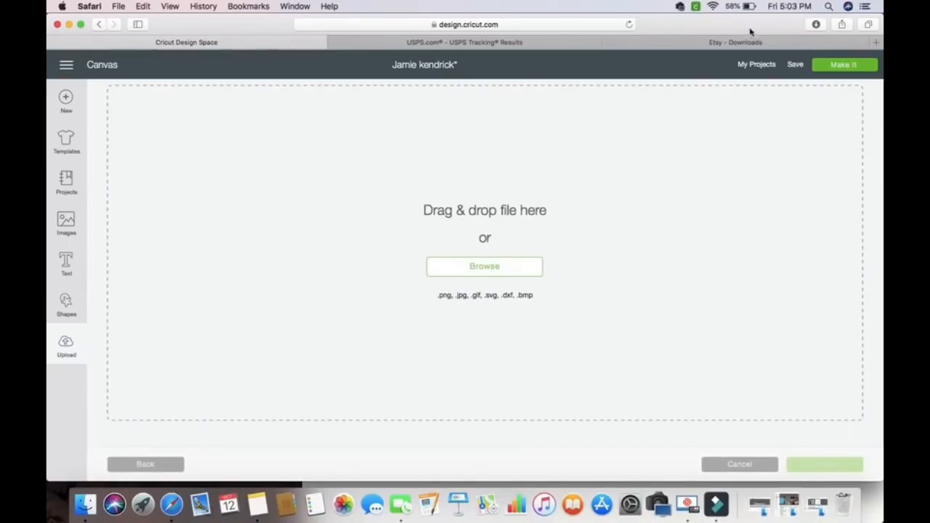
pyautogui.moveTo(743, 34); pyautogui.dragTo(668, 34)
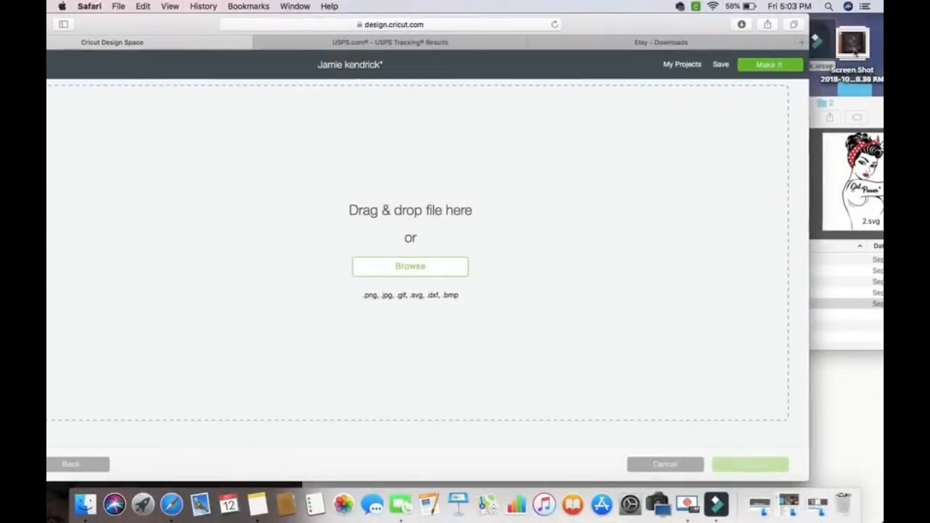
pyautogui.click(874, 115)
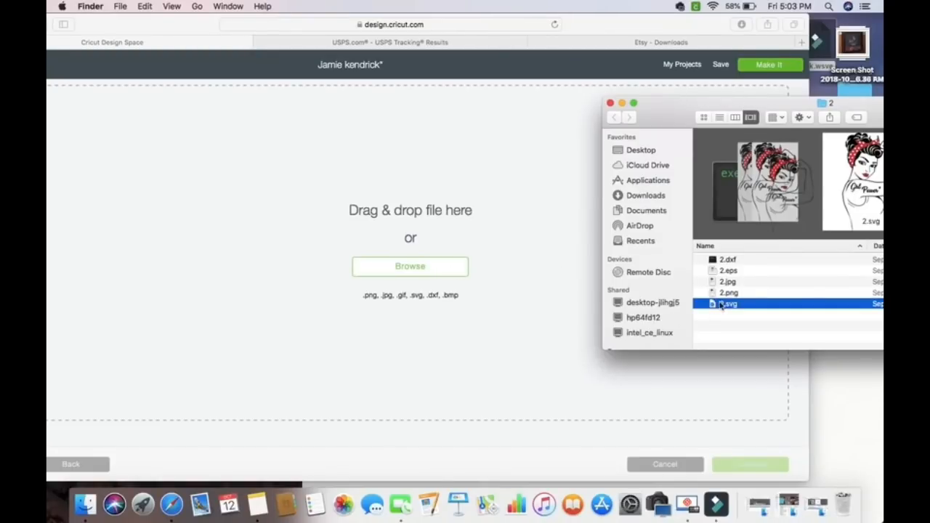
pyautogui.moveTo(748, 309); pyautogui.dragTo(424, 271)
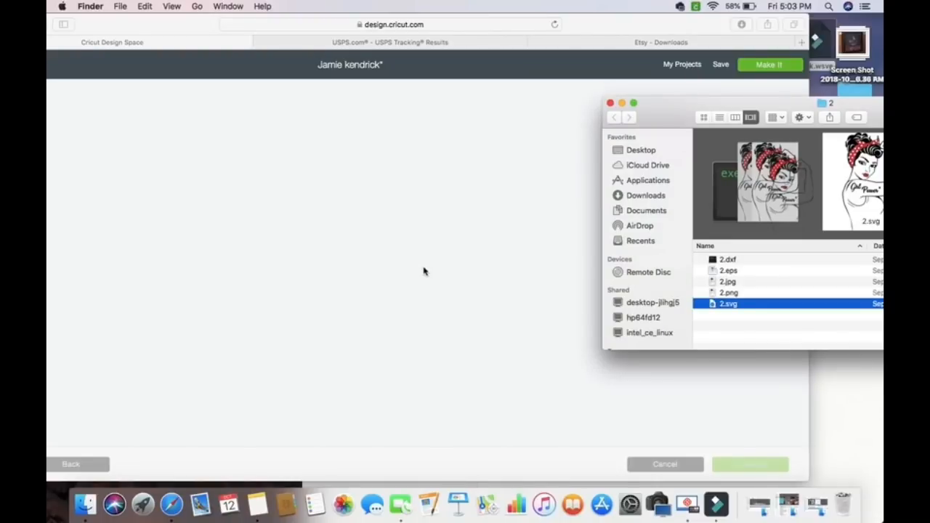
pyautogui.click(622, 103)
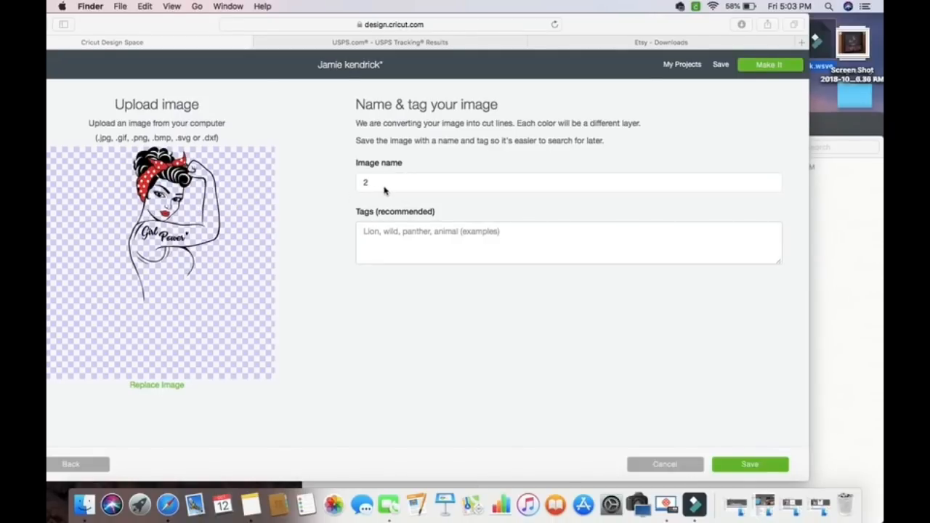
# - Name the uploaded image "Rosie" and save it to the uploaded images
pyautogui.click(322, 181)
pyautogui.click(366, 180)
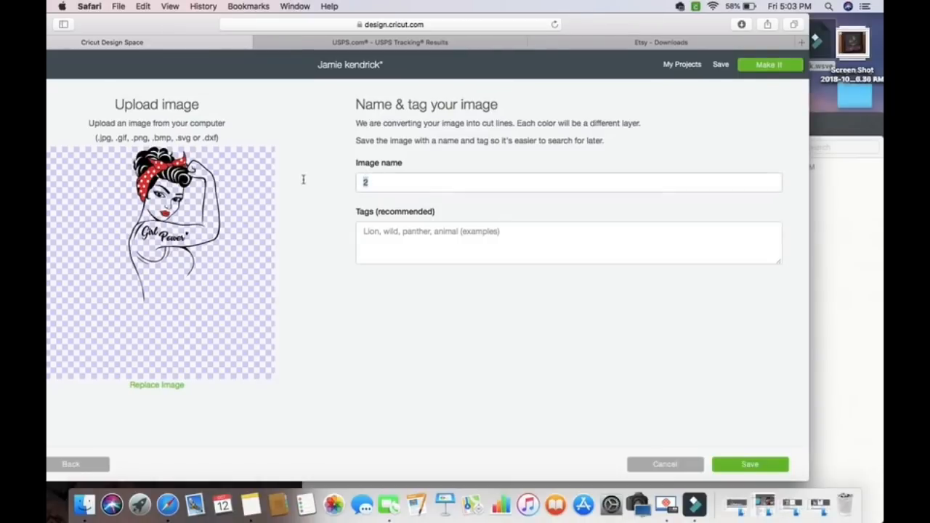
pyautogui.write('Rosie')
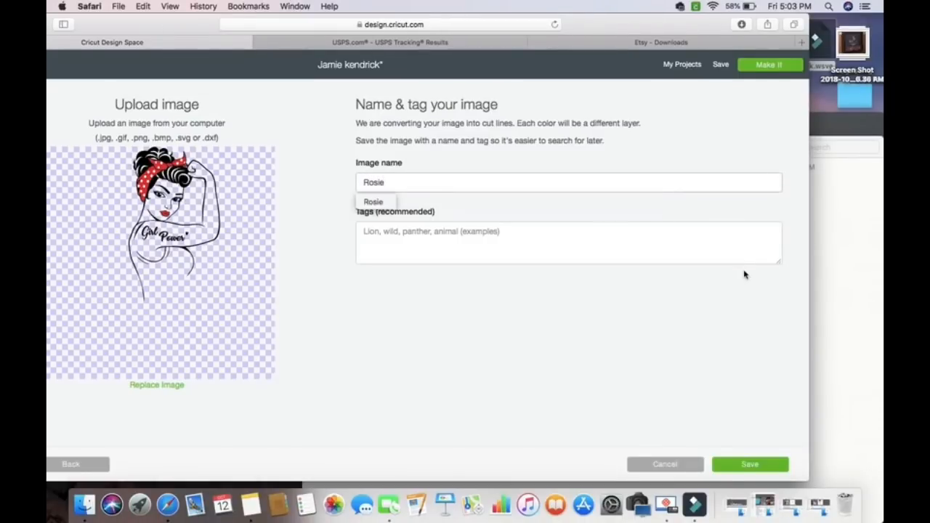
pyautogui.click(754, 465)
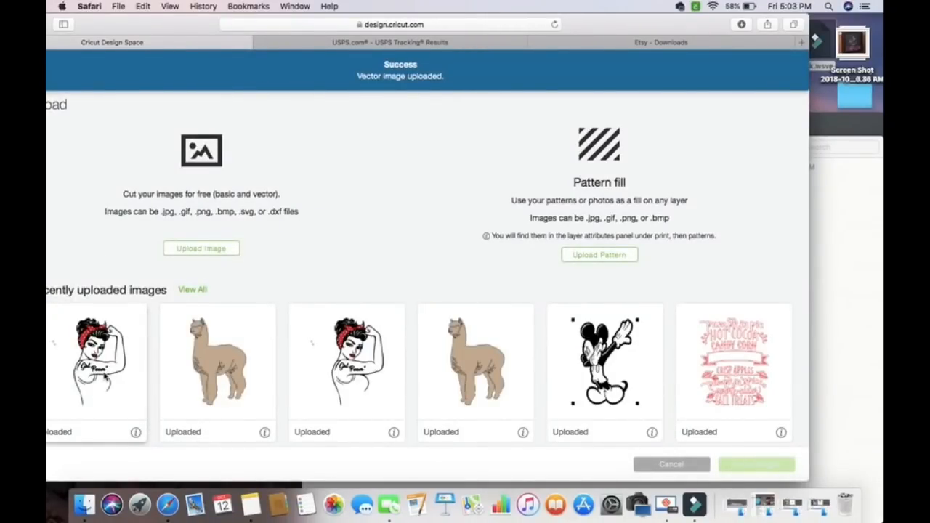
# - Insert the newly uploaded Rosie image onto the canvas and locate it there
pyautogui.click(97, 363)
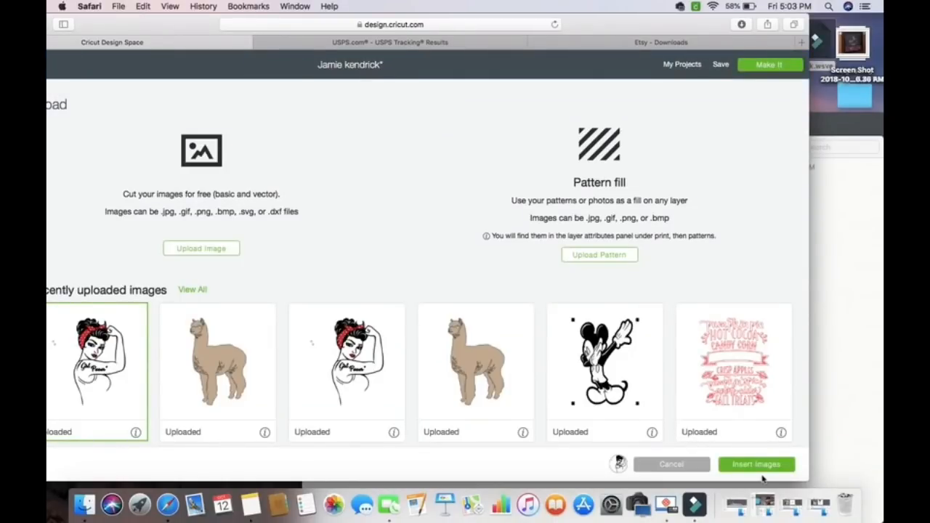
pyautogui.click(758, 469)
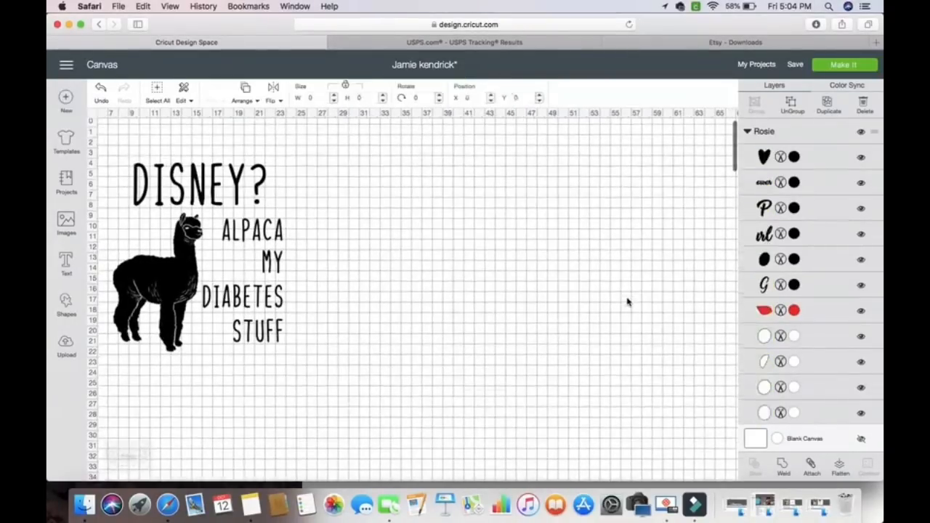
pyautogui.hscroll(5, 629, 302)
pyautogui.scroll(-1, 629, 302)
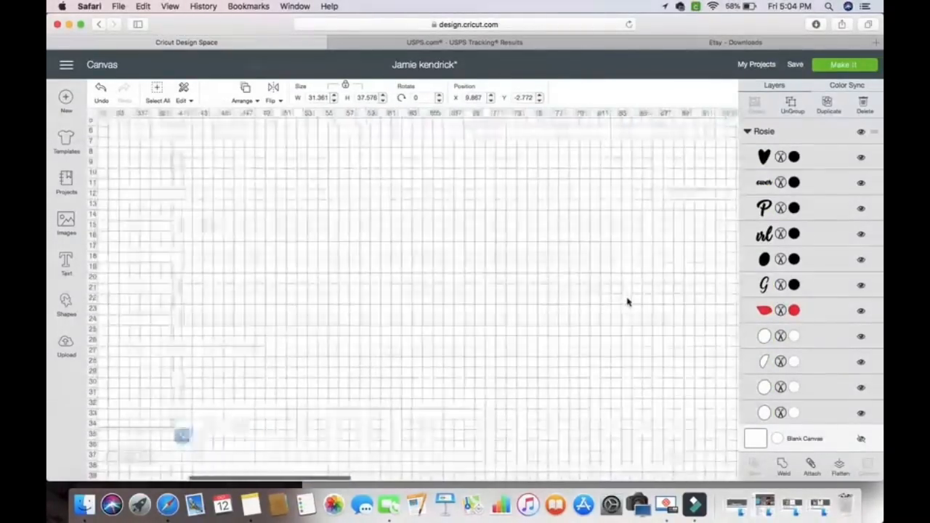
pyautogui.hscroll(-3, 629, 303)
pyautogui.scroll(2, 629, 302)
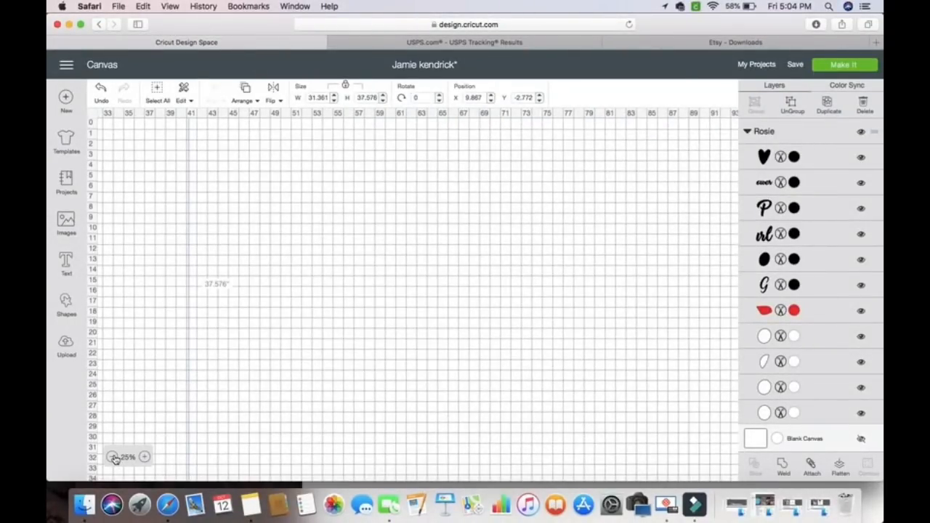
pyautogui.hscroll(-8, 138, 436)
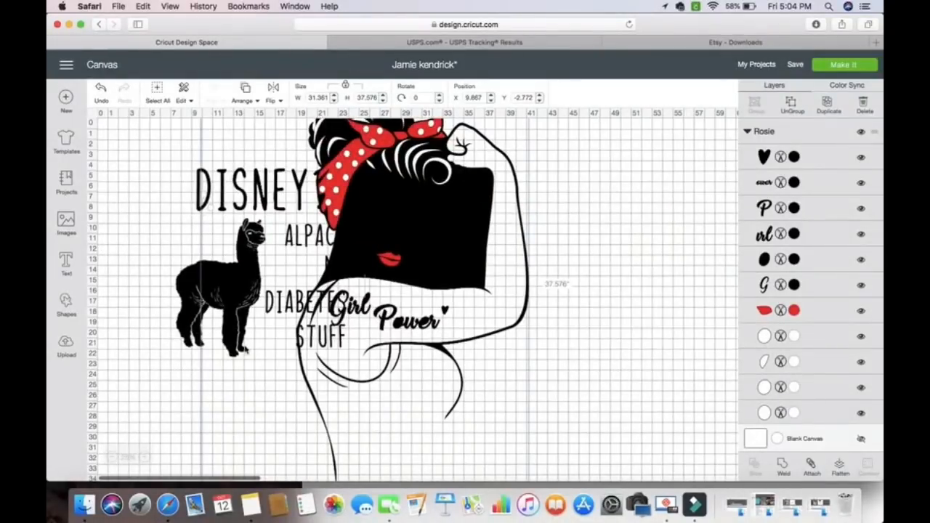
# - Move the Rosie image right of the Disney design, at about X 25.5, Y 0.6
pyautogui.moveTo(414, 228); pyautogui.dragTo(558, 229)
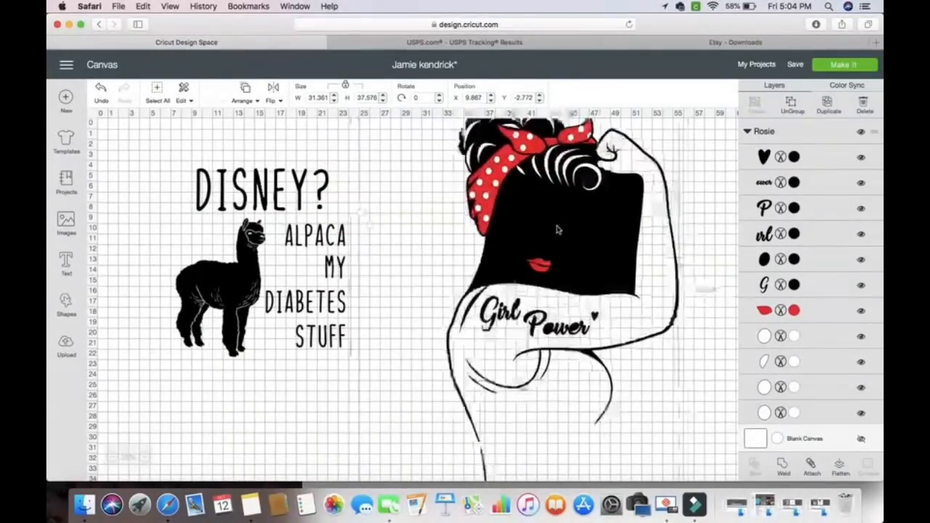
pyautogui.hscroll(5, 327, 374)
pyautogui.moveTo(457, 233); pyautogui.dragTo(479, 239)
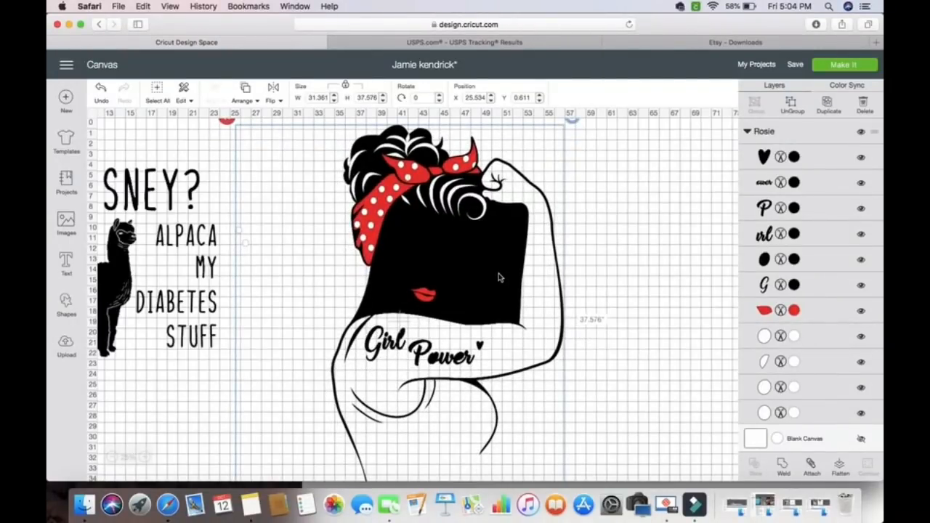
# - Try hiding Rosie's small heart layer, make it visible again, and look further through the image's layers
pyautogui.scroll(-1, 501, 275)
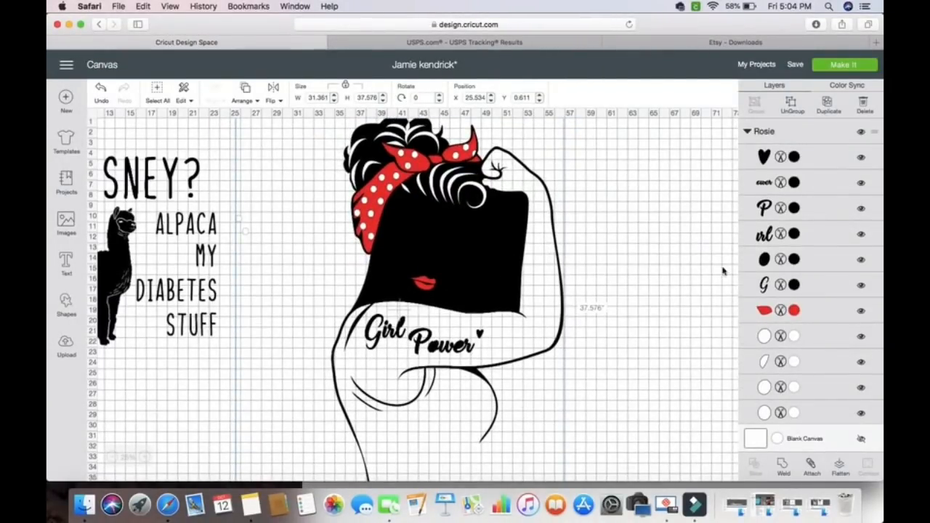
pyautogui.scroll(-2, 870, 317)
pyautogui.scroll(2, 868, 318)
pyautogui.click(796, 160)
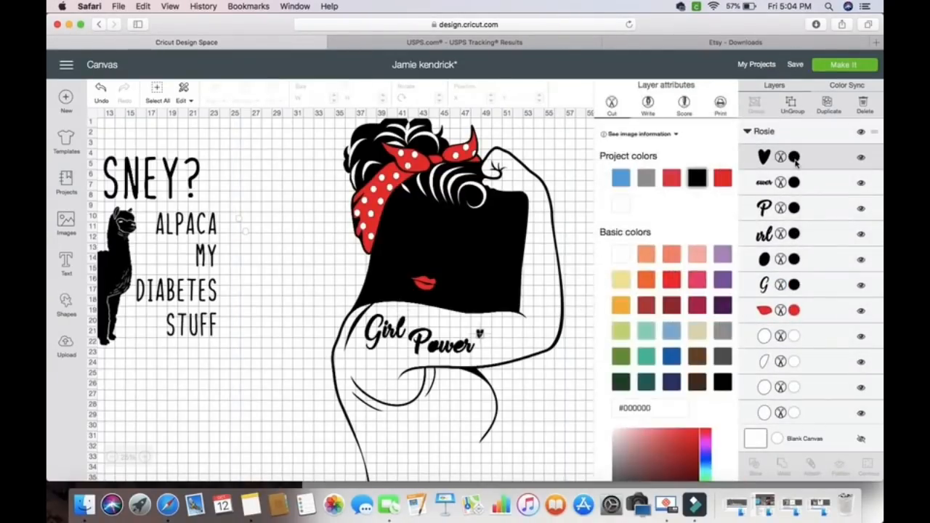
pyautogui.click(862, 157)
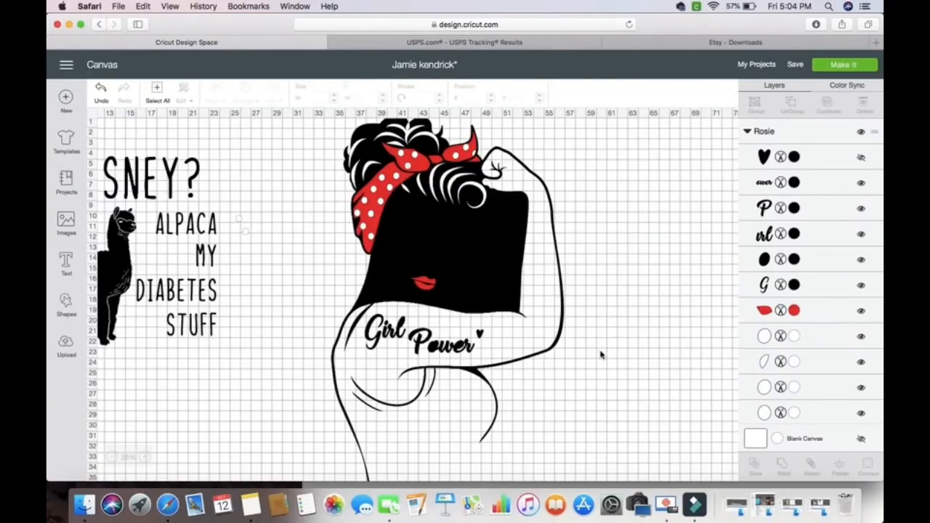
pyautogui.click(862, 160)
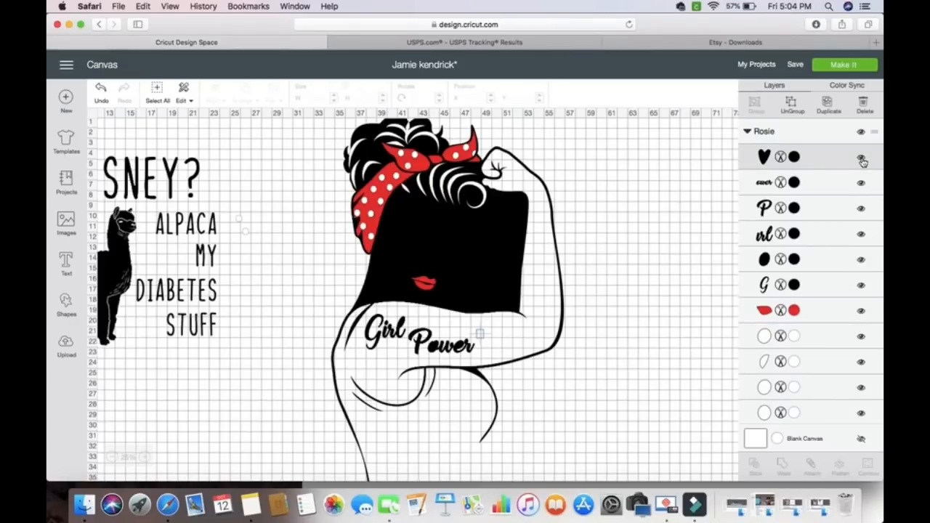
pyautogui.click(862, 160)
pyautogui.scroll(-10, 843, 208)
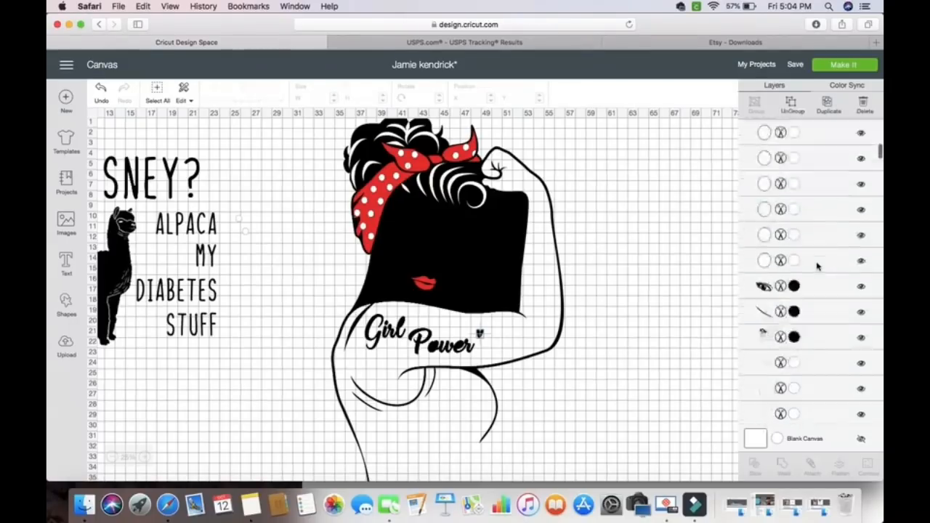
# - Hide the solid black Rosie layer that fills the gap between her face and raised arm
pyautogui.scroll(-3, 817, 267)
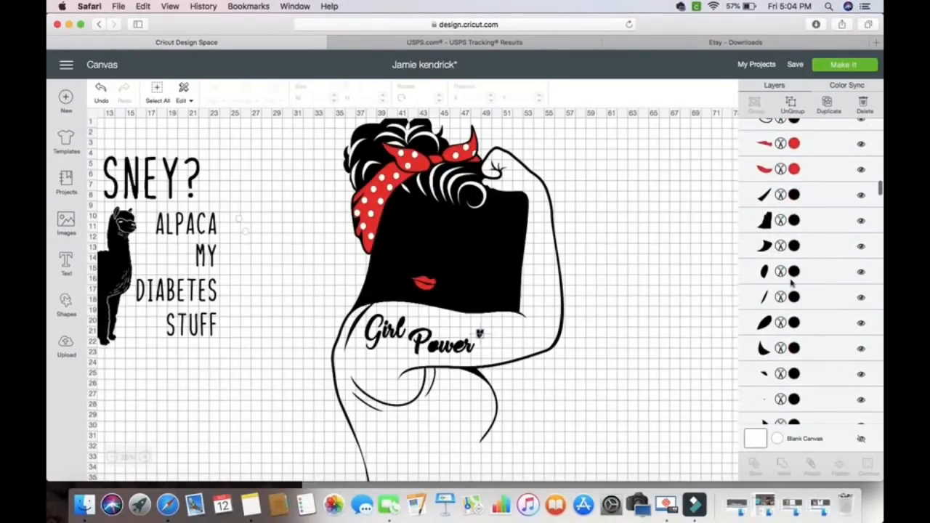
pyautogui.scroll(-1, 771, 231)
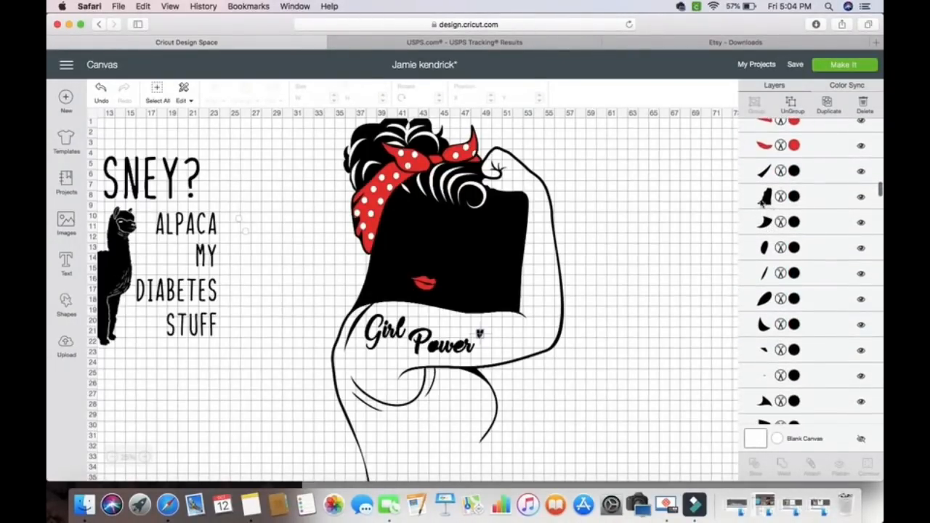
pyautogui.click(860, 199)
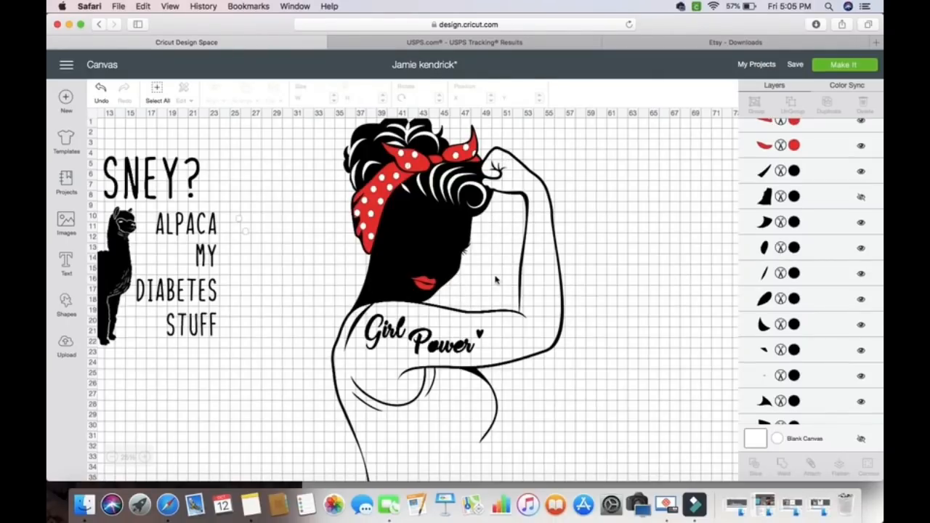
# - Hide the solid black face-shaped layer that covers Rosie's facial features
pyautogui.scroll(-10, 803, 327)
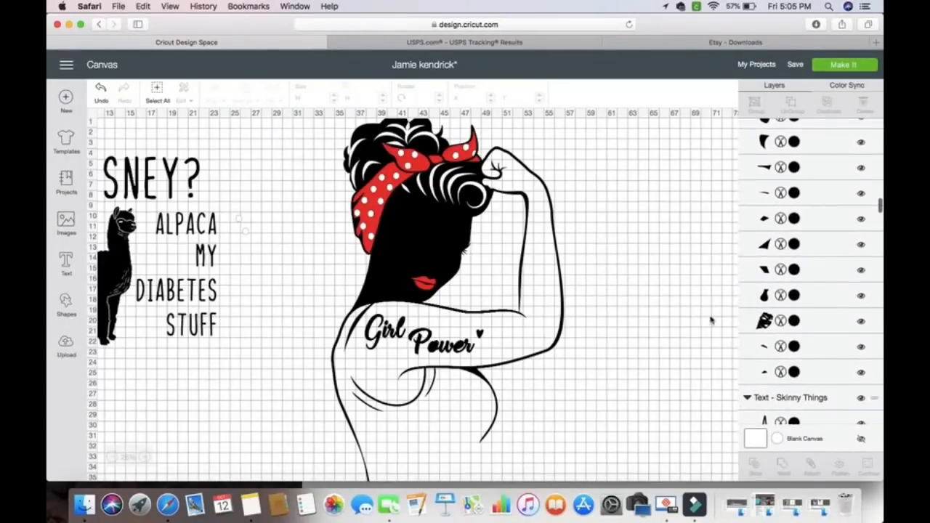
pyautogui.scroll(10, 764, 364)
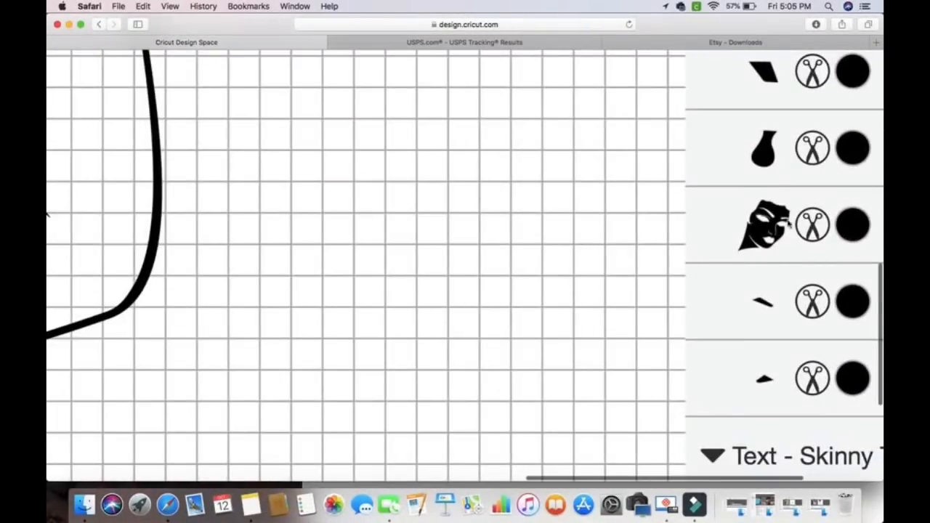
pyautogui.scroll(-10, 774, 245)
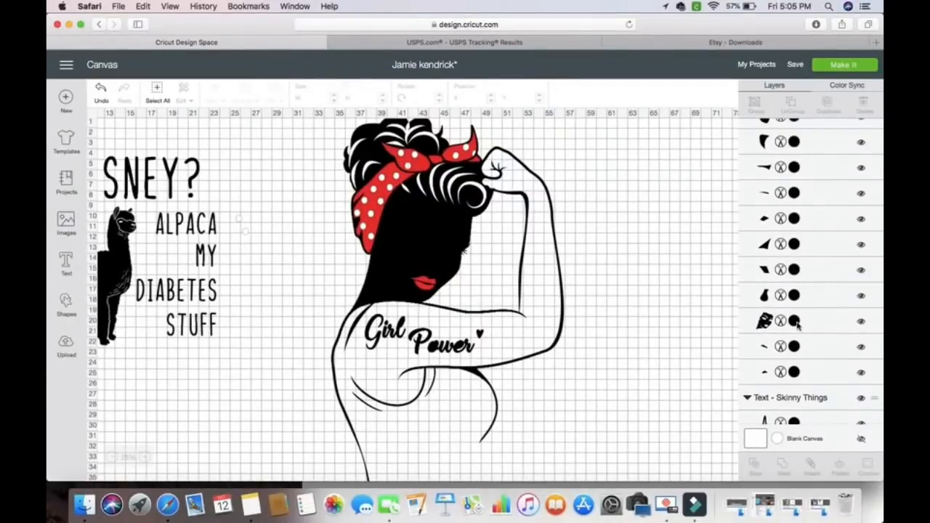
pyautogui.click(861, 321)
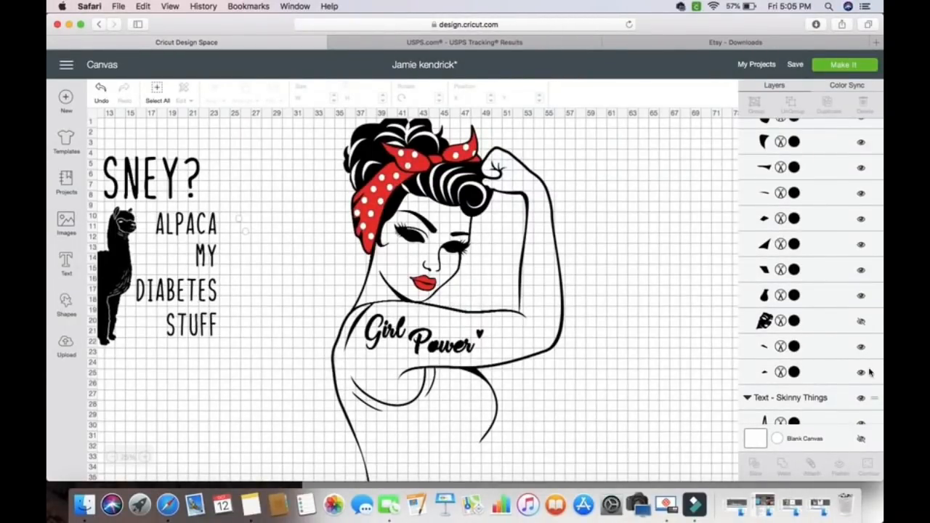
# - Try hiding the two small black layers listed below Rosie's face layer, and make them visible again
pyautogui.scroll(-3, 870, 373)
pyautogui.scroll(3, 862, 367)
pyautogui.click(861, 373)
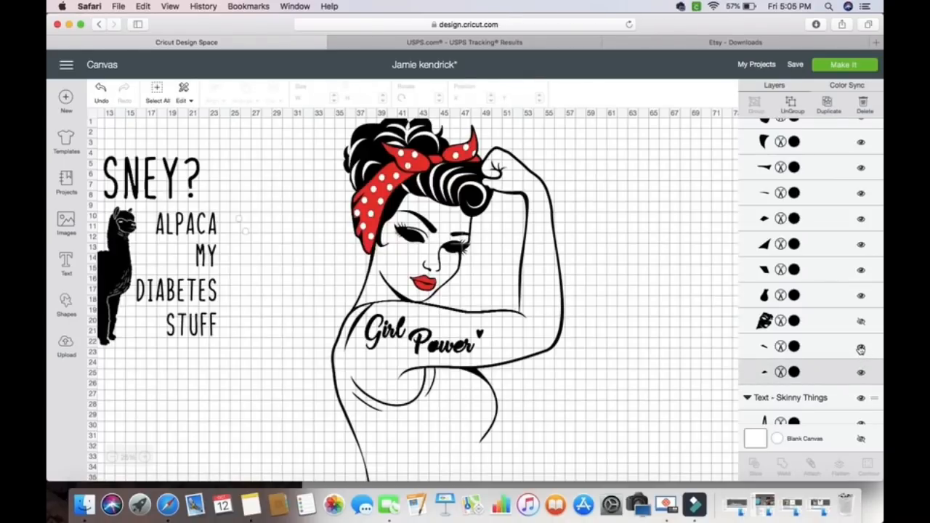
pyautogui.click(861, 350)
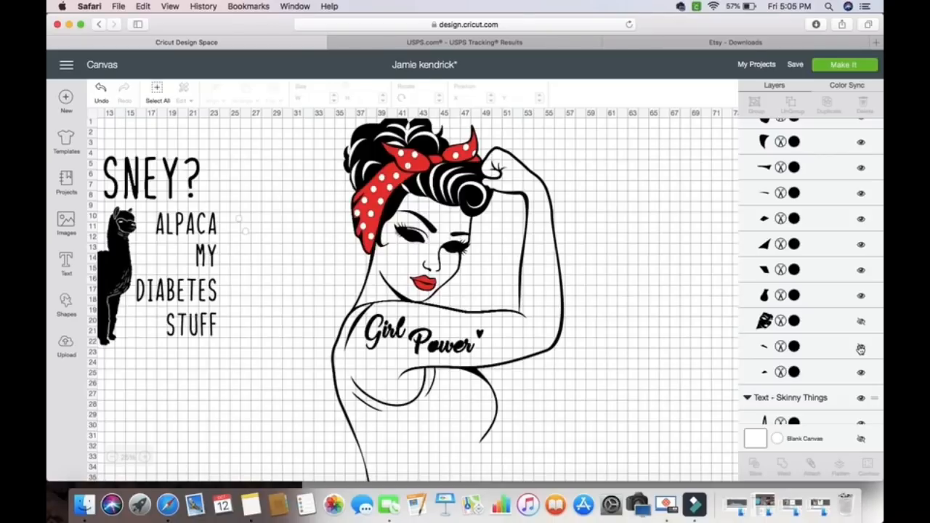
pyautogui.click(861, 350)
pyautogui.click(861, 350)
pyautogui.click(861, 350)
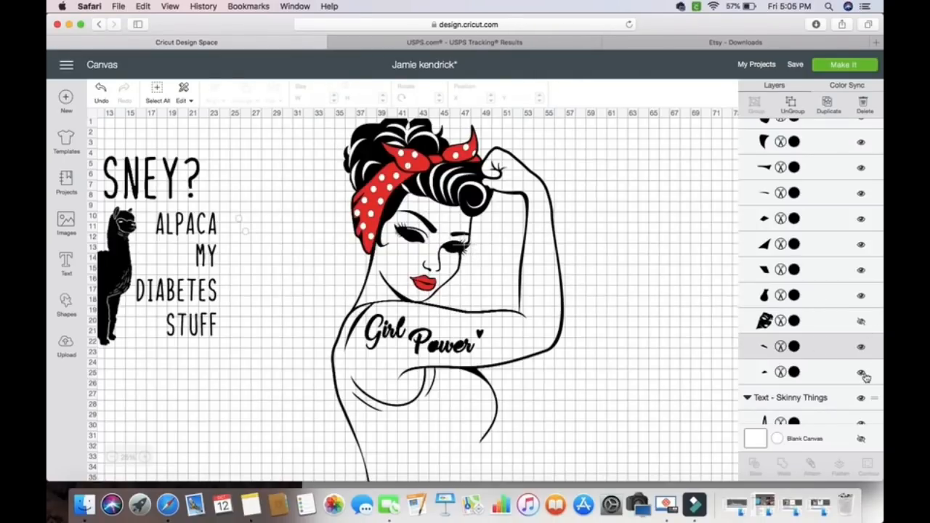
# - Try hiding the bottle-shaped black layer listed directly above the face layer, and make it visible again
pyautogui.scroll(-3, 865, 375)
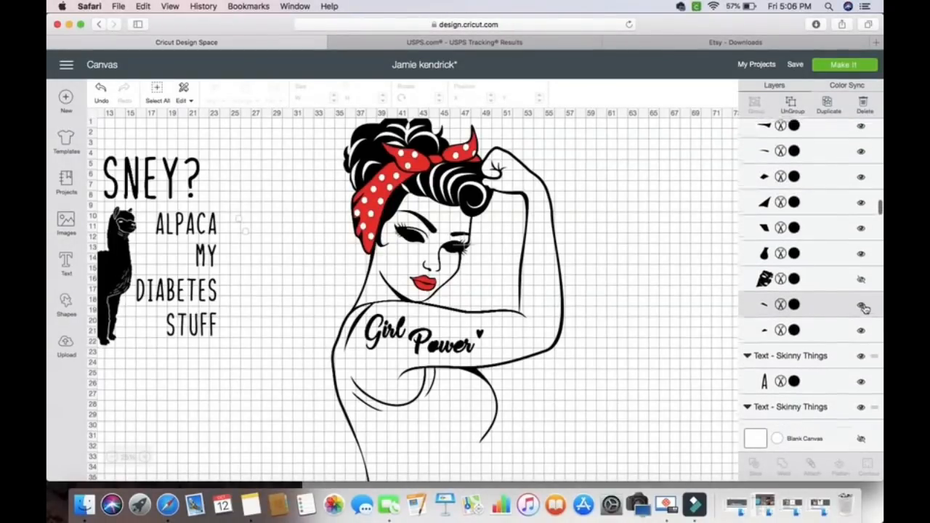
pyautogui.scroll(3, 864, 305)
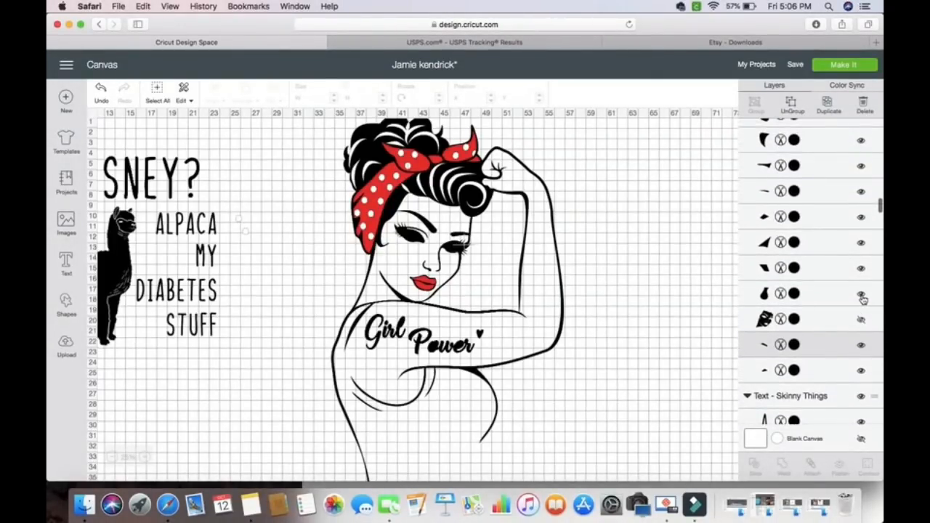
pyautogui.click(862, 295)
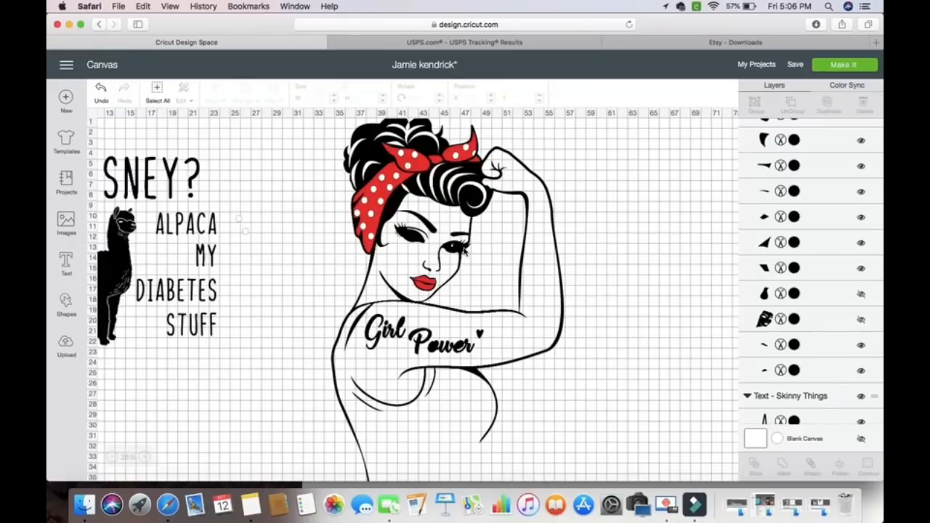
pyautogui.click(862, 294)
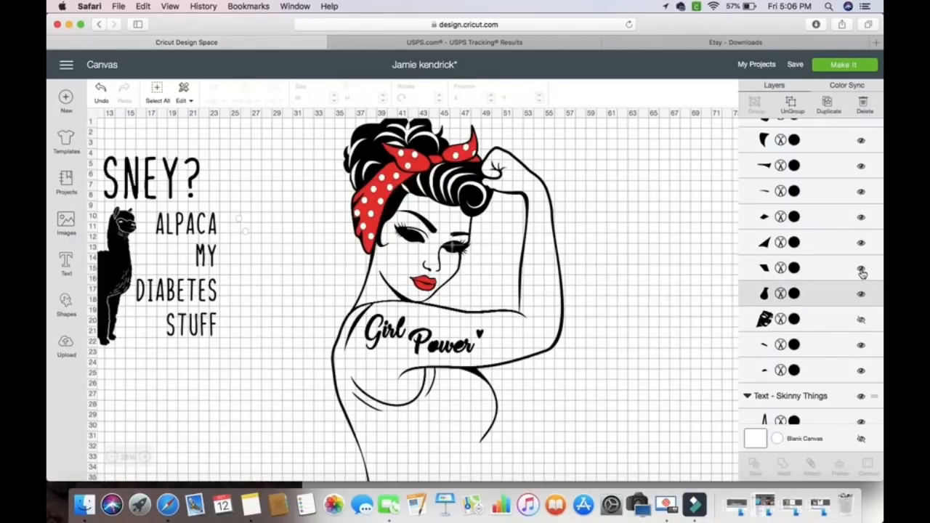
# - Hide the small black filler layers that cover the whites of Rosie's eyes
pyautogui.click(862, 269)
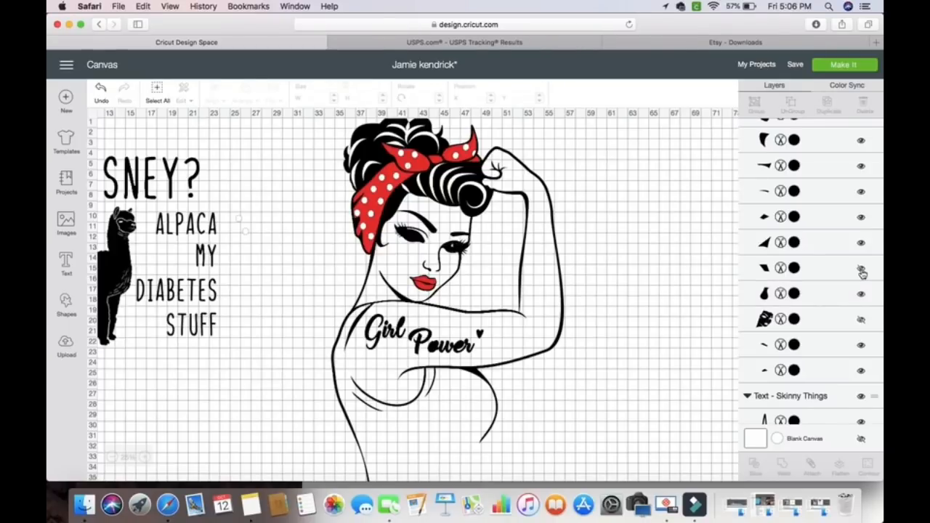
pyautogui.scroll(10, 862, 243)
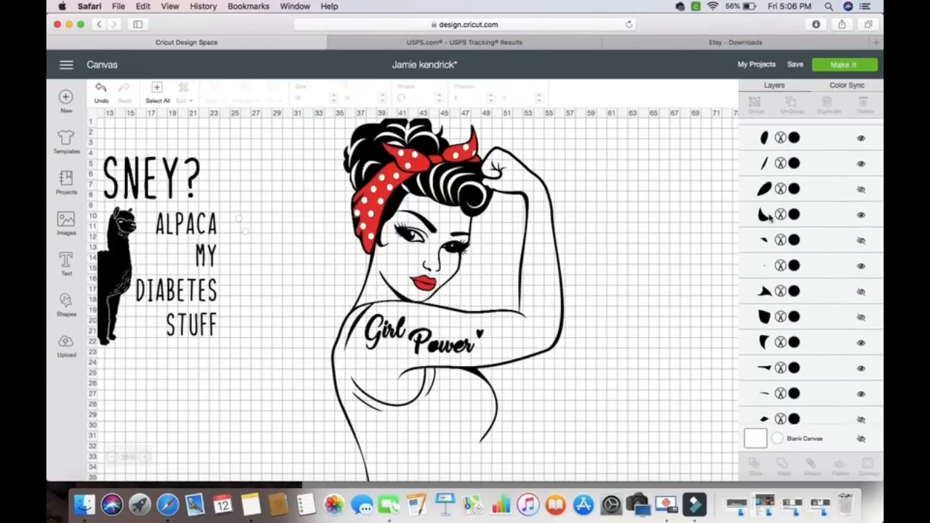
pyautogui.scroll(10, 863, 244)
pyautogui.scroll(-15, 864, 247)
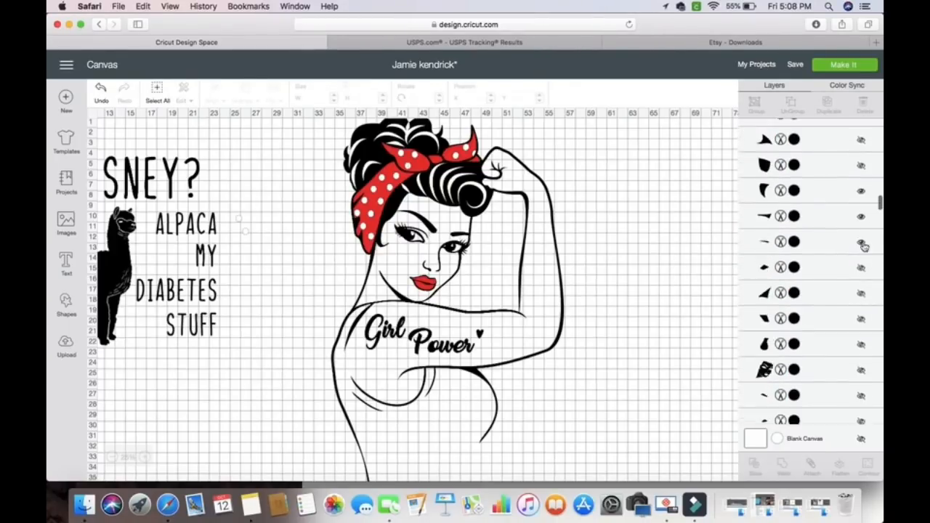
pyautogui.scroll(4, 863, 247)
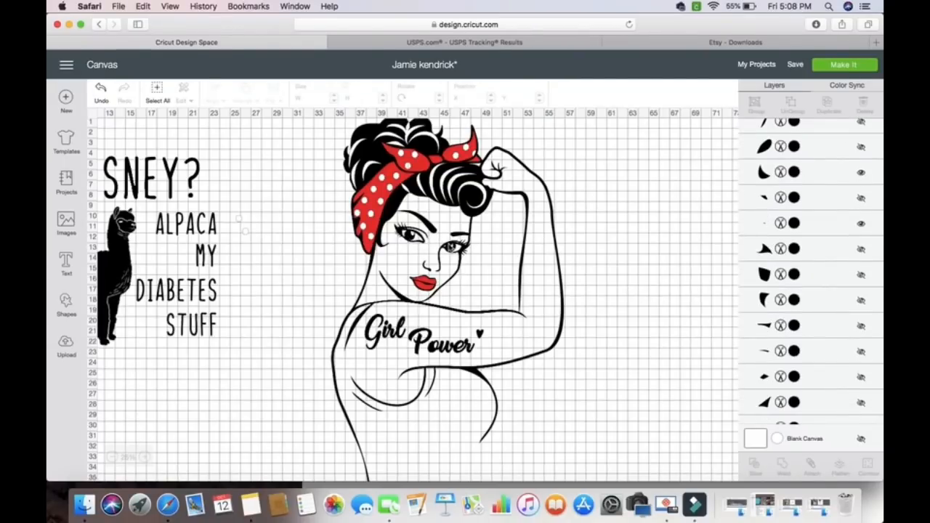
pyautogui.scroll(2, 644, 339)
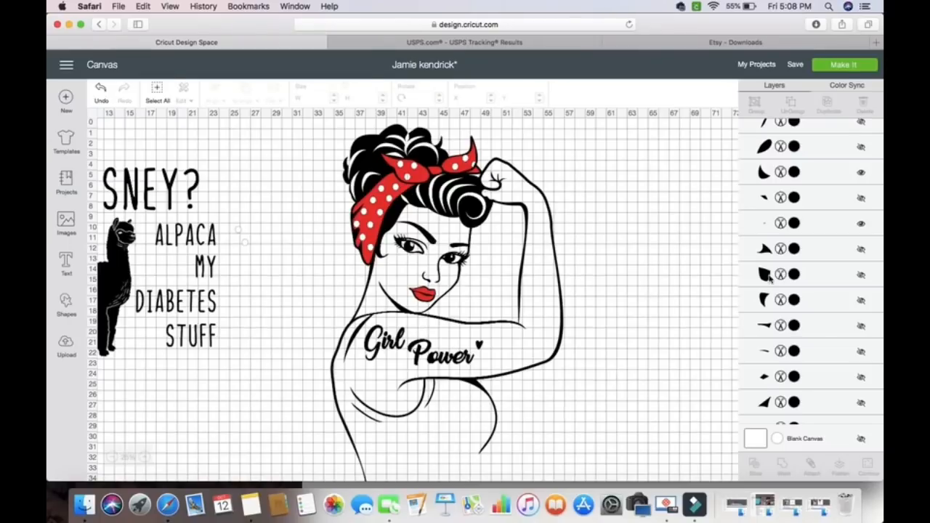
# - Hide the heart and the "Girl Power" lettering layers on Rosie's arm
pyautogui.scroll(10, 817, 260)
pyautogui.scroll(3, 817, 260)
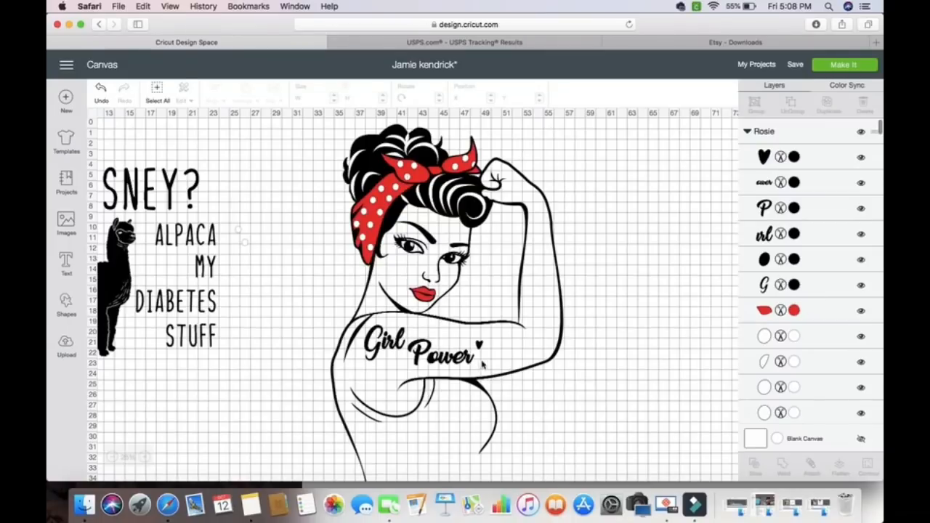
pyautogui.click(861, 158)
pyautogui.click(861, 185)
pyautogui.click(862, 209)
pyautogui.click(861, 234)
pyautogui.click(862, 260)
# - Move the Rosie image further right of the Disney design, to about X 31.1, Y 1.7, and deselect it
pyautogui.scroll(-5, 767, 373)
pyautogui.scroll(-10, 767, 375)
pyautogui.scroll(1, 699, 348)
pyautogui.moveTo(416, 226); pyautogui.dragTo(475, 236)
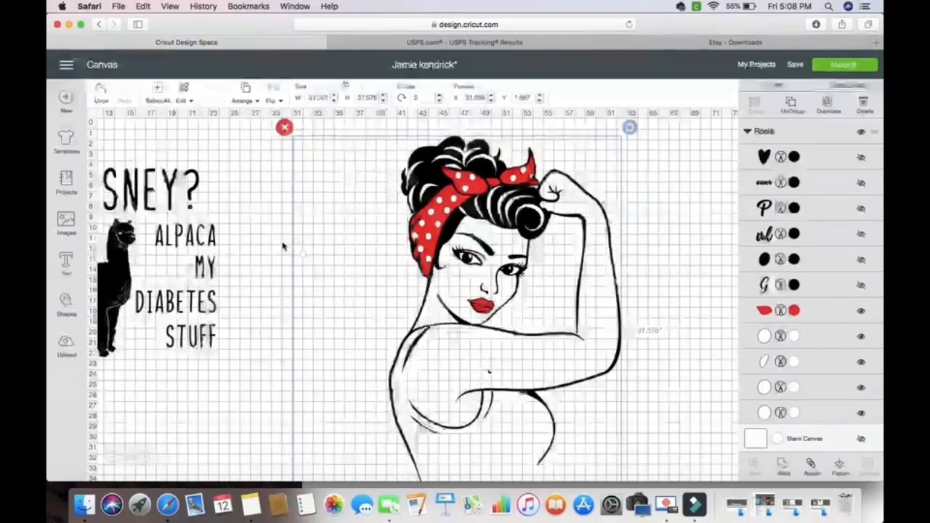
pyautogui.scroll(5, 283, 245)
pyautogui.scroll(-5, 342, 190)
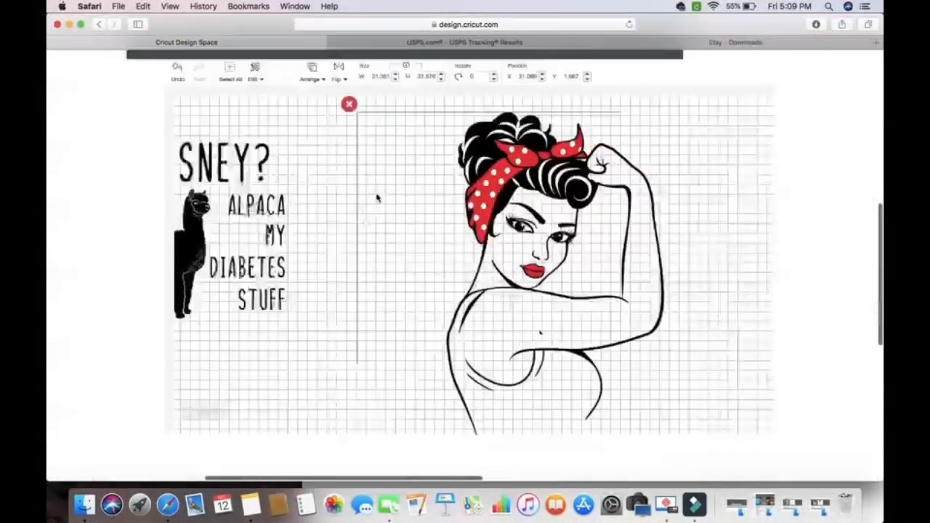
pyautogui.click(671, 314)
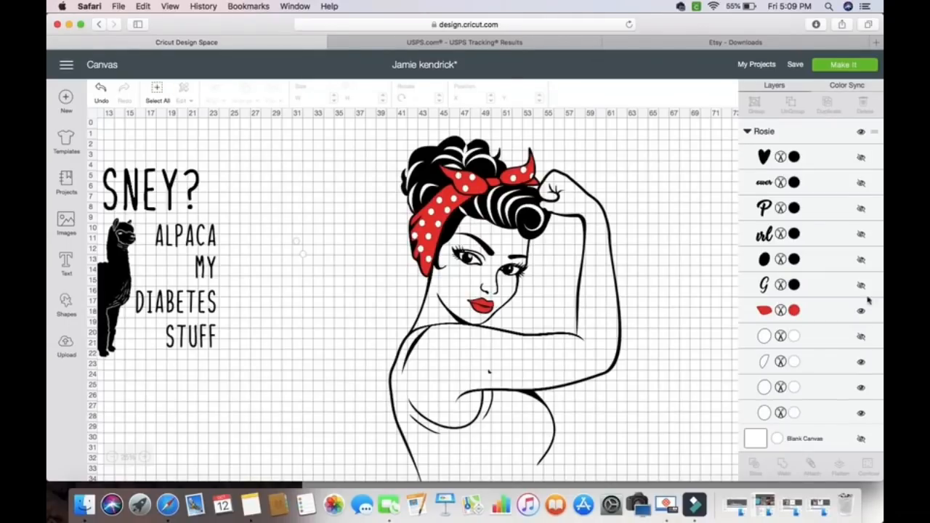
# - Try hiding the first and third white shape layers of Rosie's bandana, and make them visible again
pyautogui.click(863, 336)
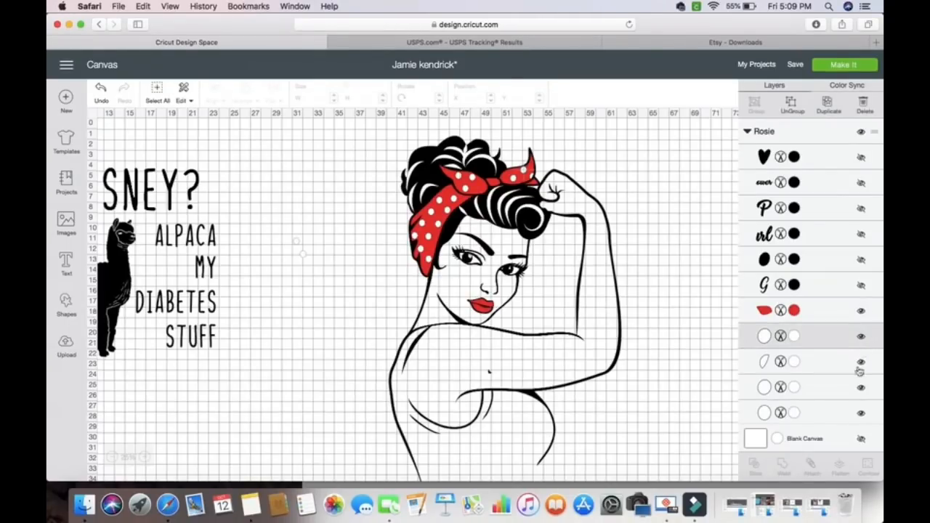
pyautogui.scroll(-2, 863, 331)
pyautogui.click(863, 327)
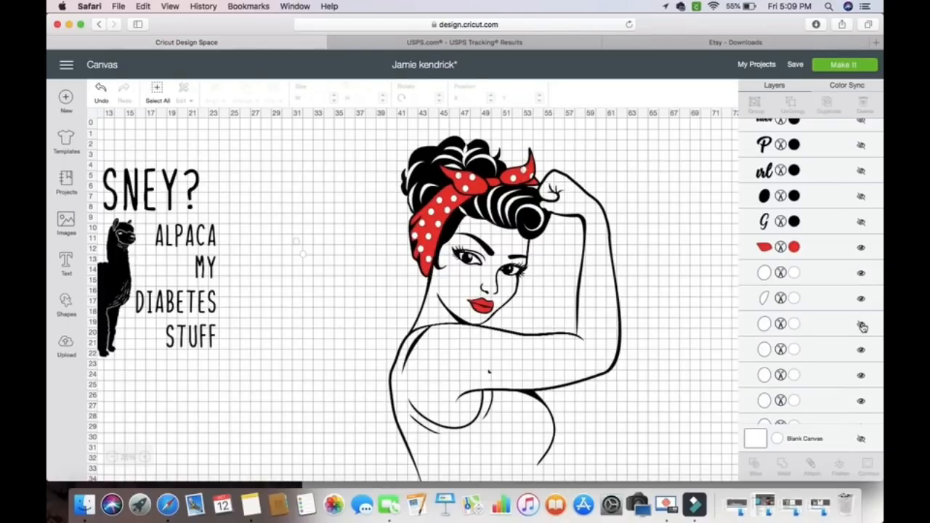
pyautogui.click(863, 327)
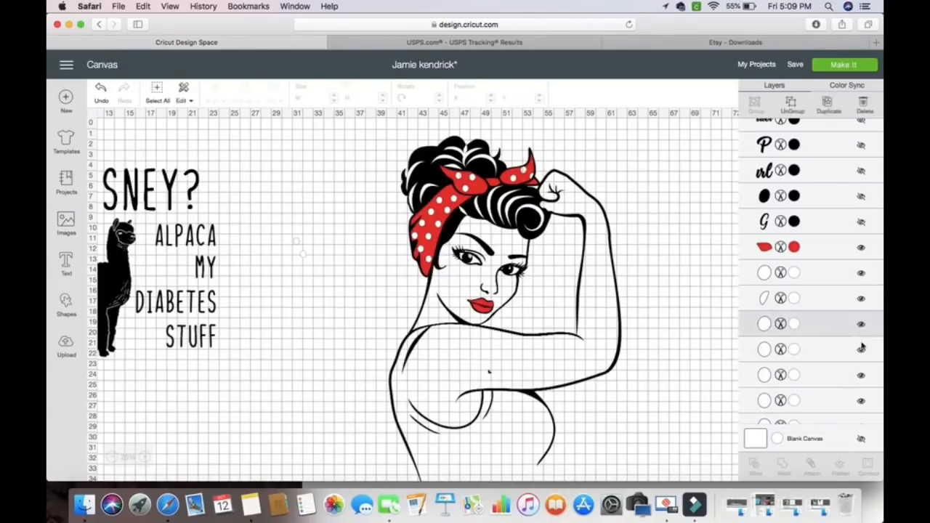
# - Hide the fourth and fifth white bandana dot layers, toggling the third one off and back on to check it
pyautogui.click(863, 354)
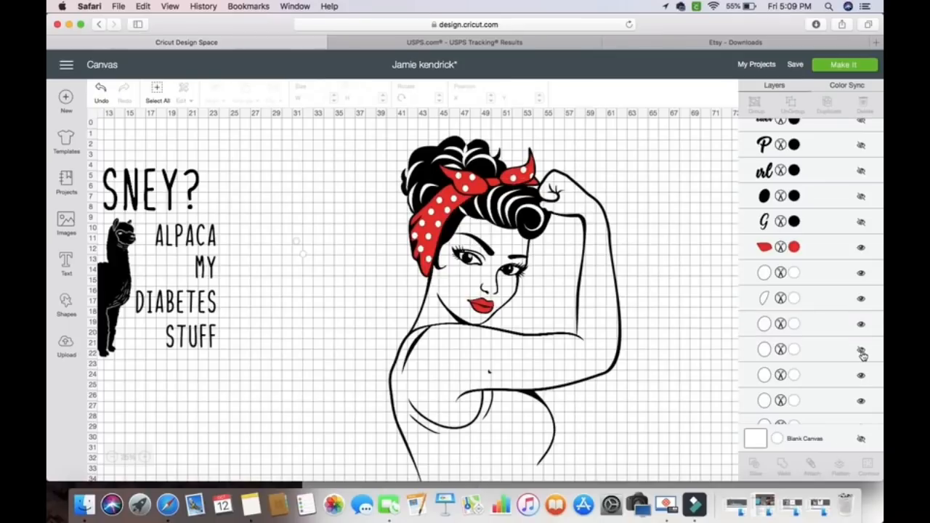
pyautogui.click(862, 376)
pyautogui.click(861, 376)
pyautogui.click(862, 327)
pyautogui.click(862, 326)
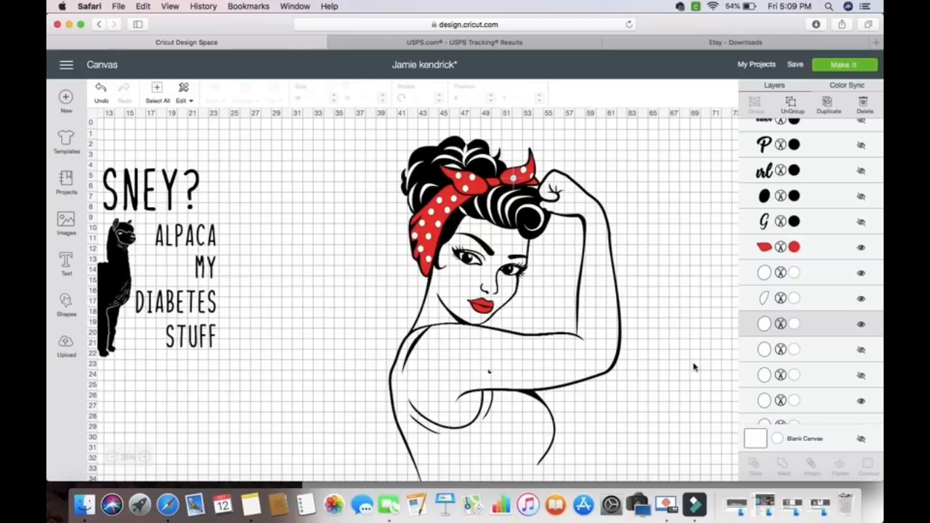
# - Resize the Rosie image to 11.2" wide by 18.944" high and position it at about X 38.6, Y 7.6
pyautogui.scroll(-3, 601, 287)
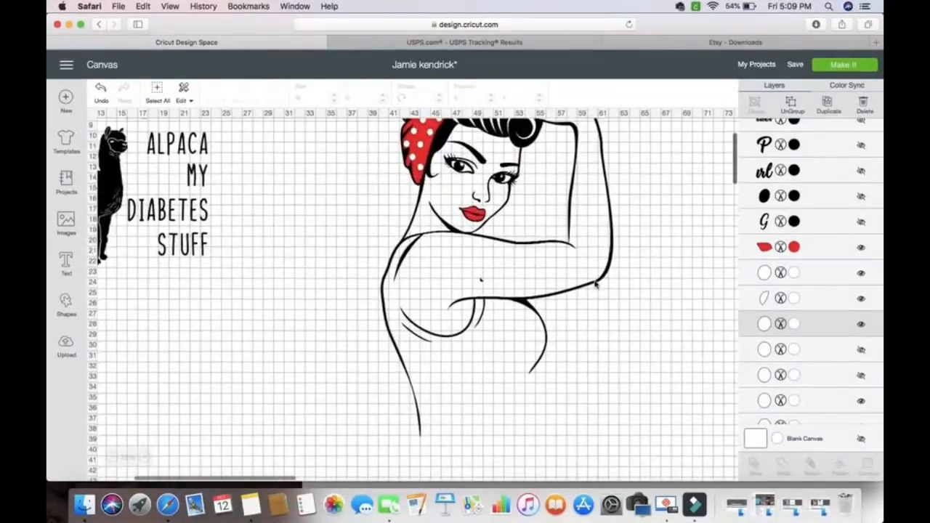
pyautogui.scroll(2, 599, 284)
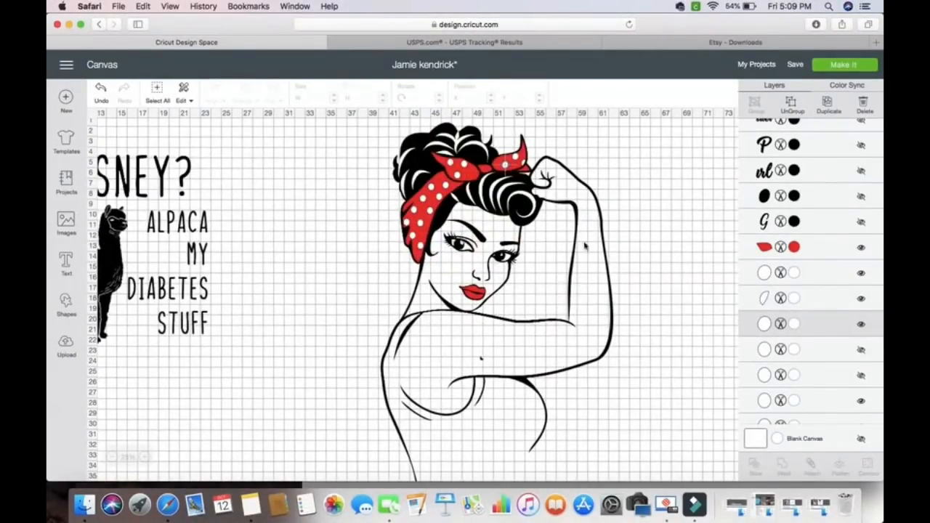
pyautogui.moveTo(427, 201); pyautogui.dragTo(392, 208)
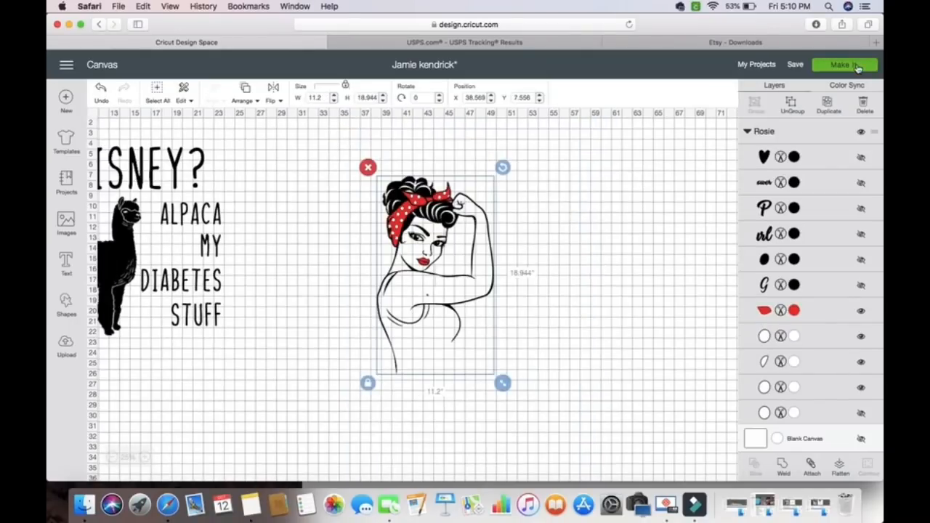
# - Send the project to the cutting mat preview and look over the black Rosie outline on mat 2
pyautogui.click(843, 65)
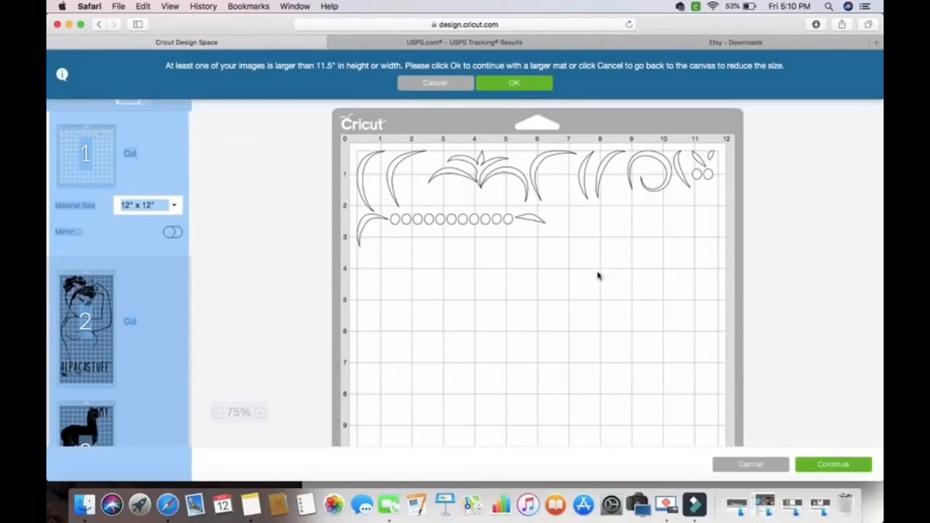
pyautogui.click(98, 305)
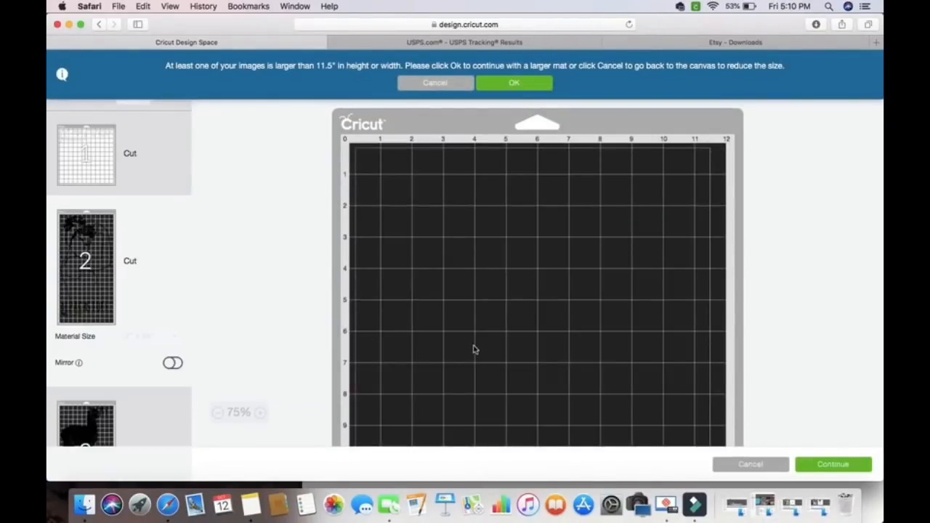
pyautogui.scroll(-5, 473, 350)
pyautogui.scroll(-1, 472, 349)
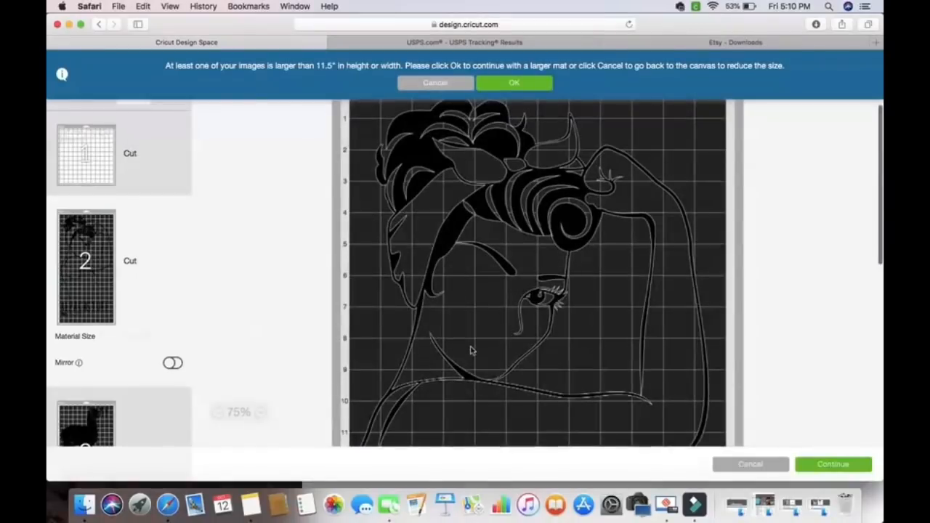
pyautogui.scroll(-3, 465, 291)
pyautogui.scroll(-4, 481, 231)
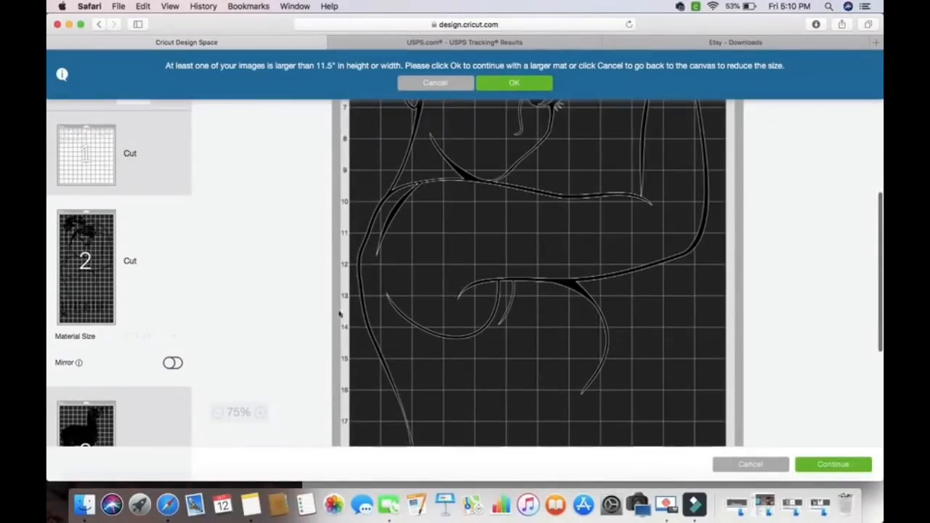
# - Examine the rest of mat 2 in the cutting preview, and go back to the canvas to rework the design
pyautogui.scroll(-3, 383, 322)
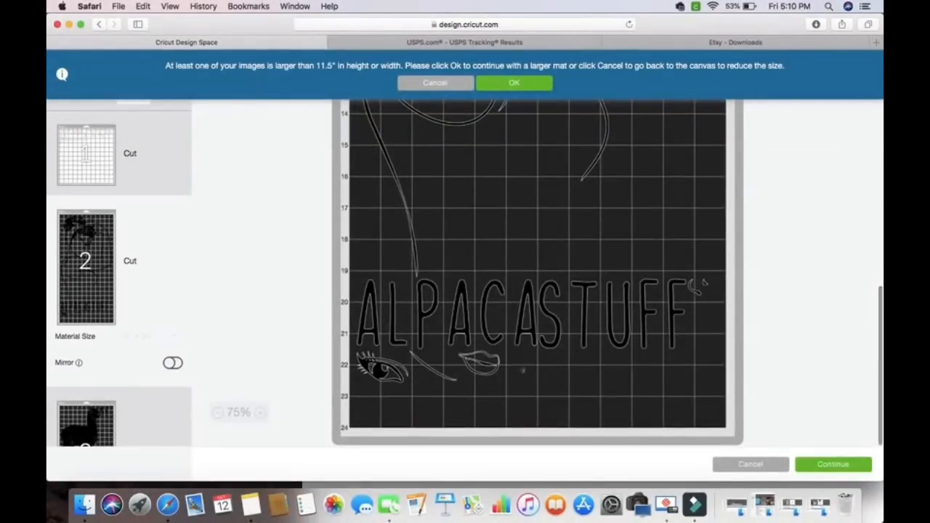
pyautogui.scroll(6, 420, 274)
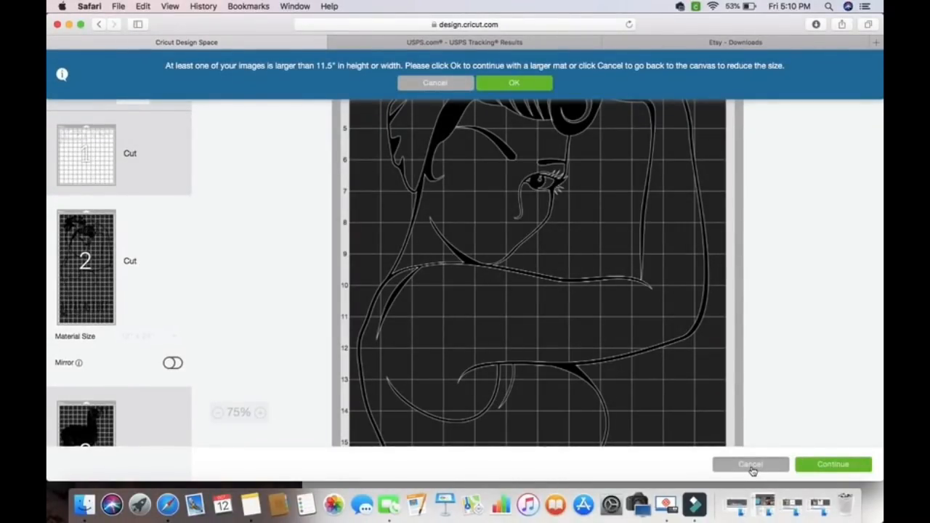
pyautogui.click(429, 82)
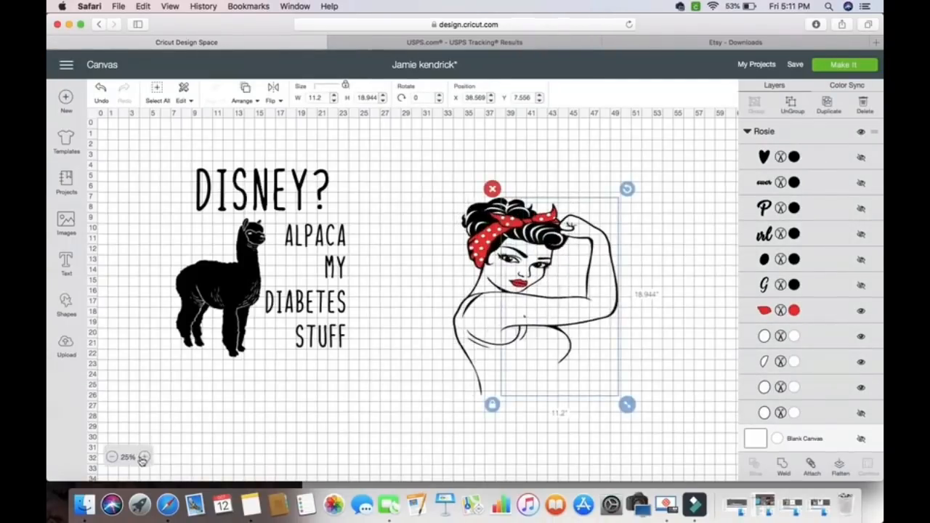
# - Ungroup the multi-layer Rosie image into separate layers
pyautogui.click(144, 458)
pyautogui.scroll(-5, 276, 415)
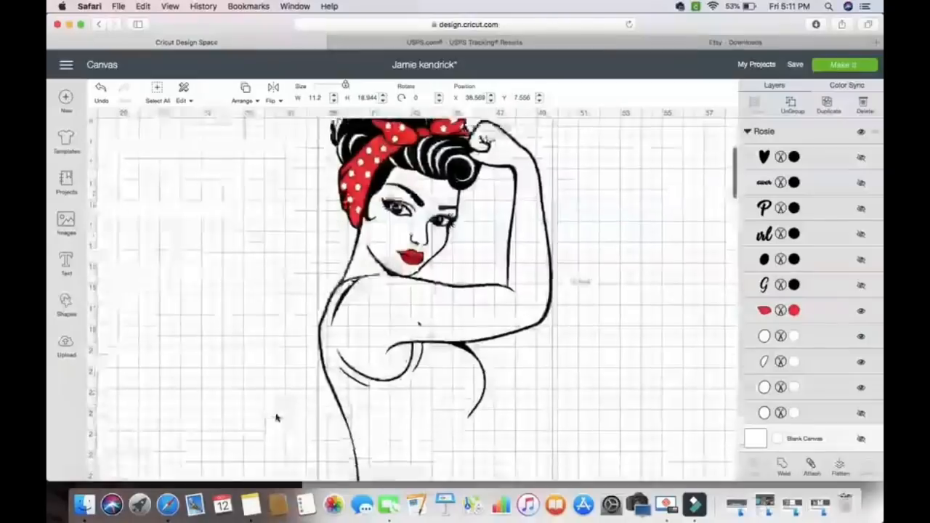
pyautogui.scroll(3, 276, 415)
pyautogui.click(630, 339)
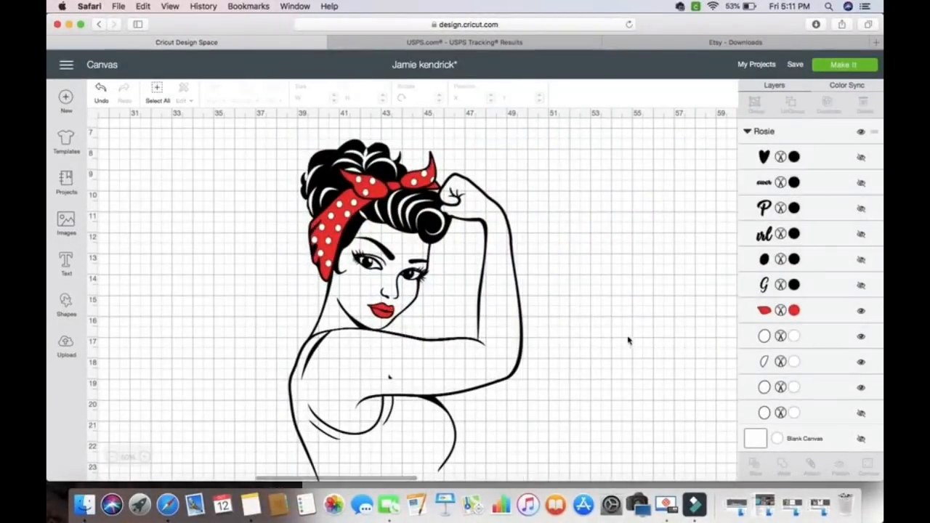
pyautogui.click(361, 187)
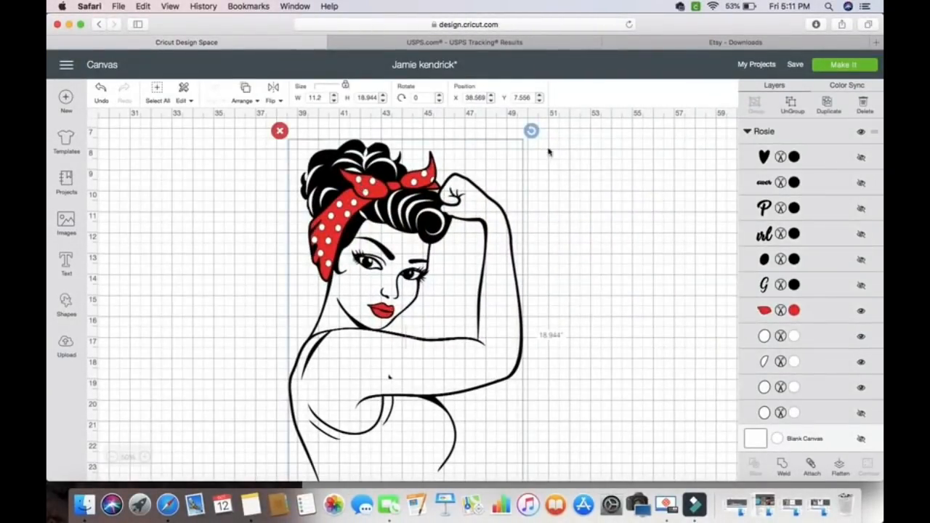
pyautogui.click(791, 106)
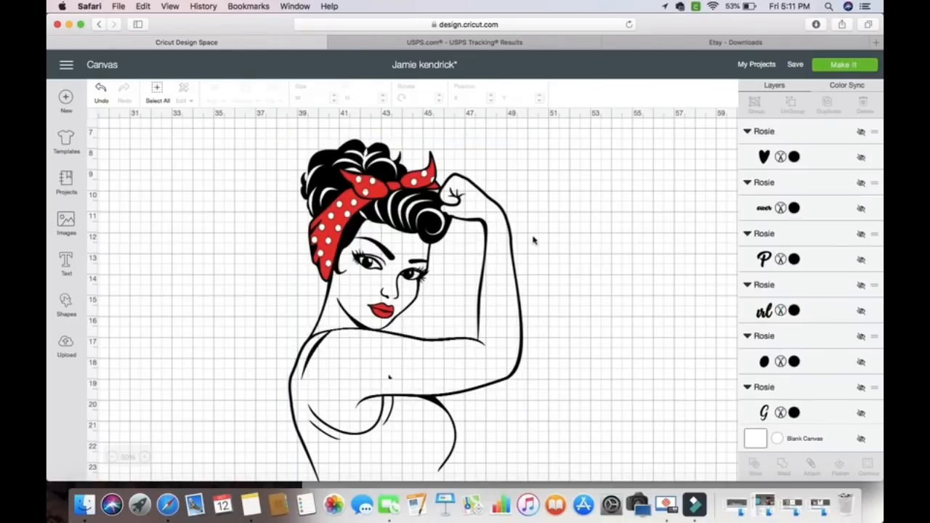
# - Try moving only the large black Rosie outline away from the other pieces, and undo that move
pyautogui.click(407, 208)
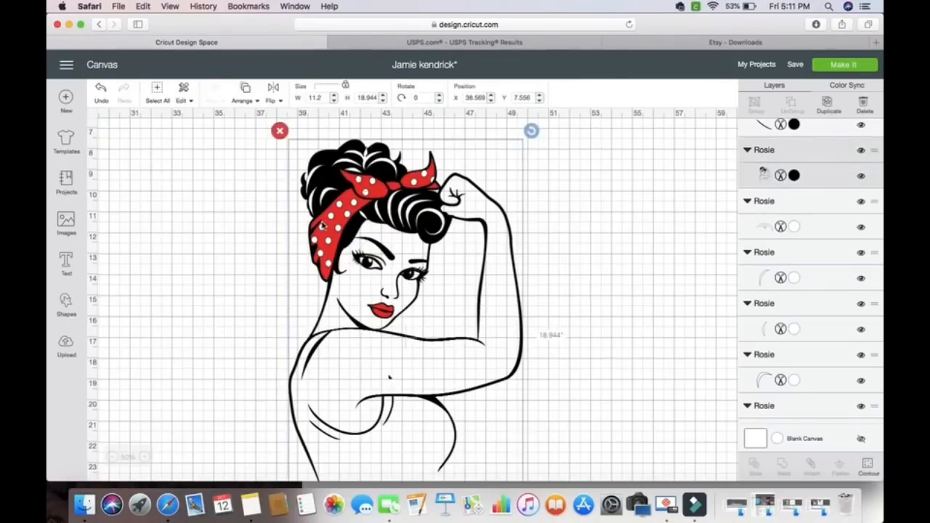
pyautogui.click(406, 189)
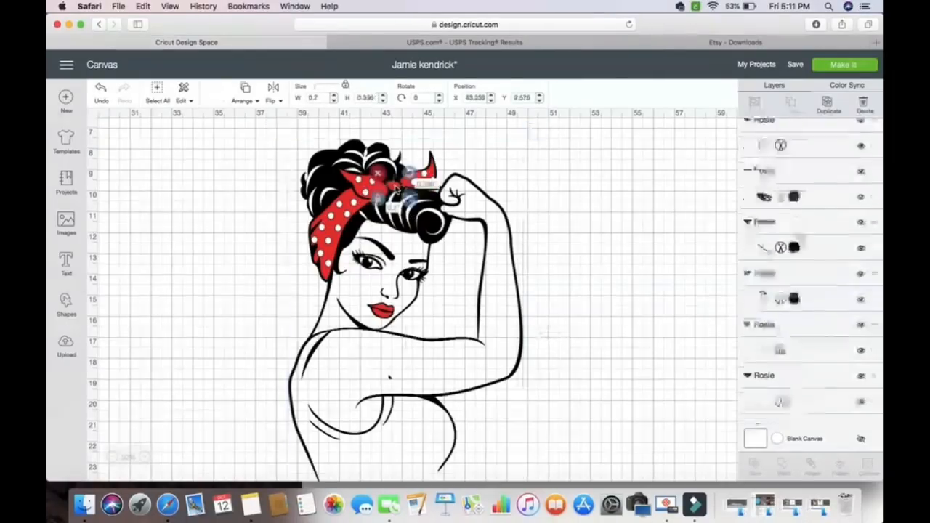
pyautogui.click(356, 187)
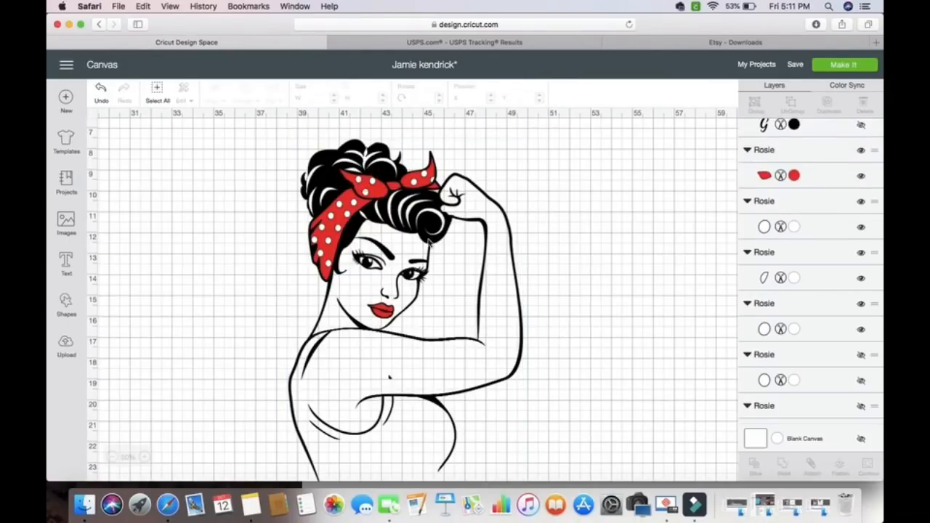
pyautogui.moveTo(427, 238); pyautogui.dragTo(605, 220)
pyautogui.scroll(-3, 424, 306)
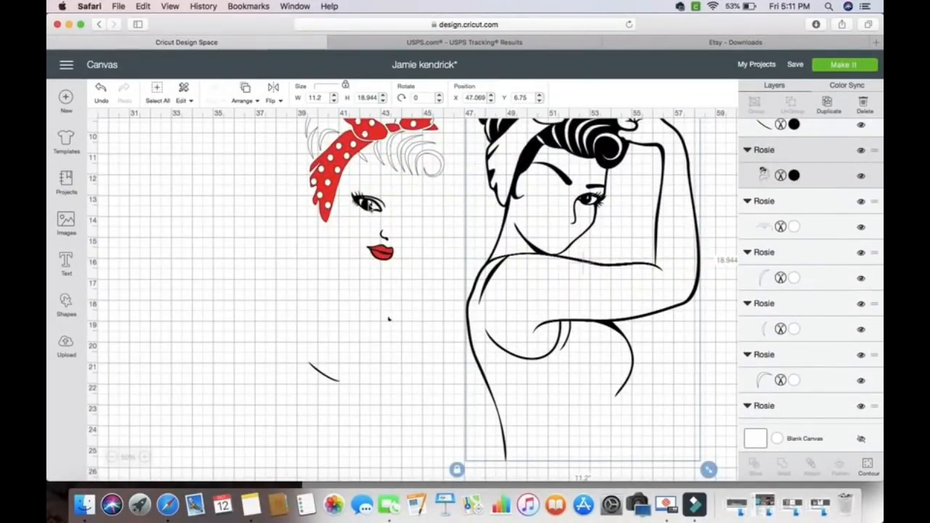
pyautogui.scroll(4, 236, 186)
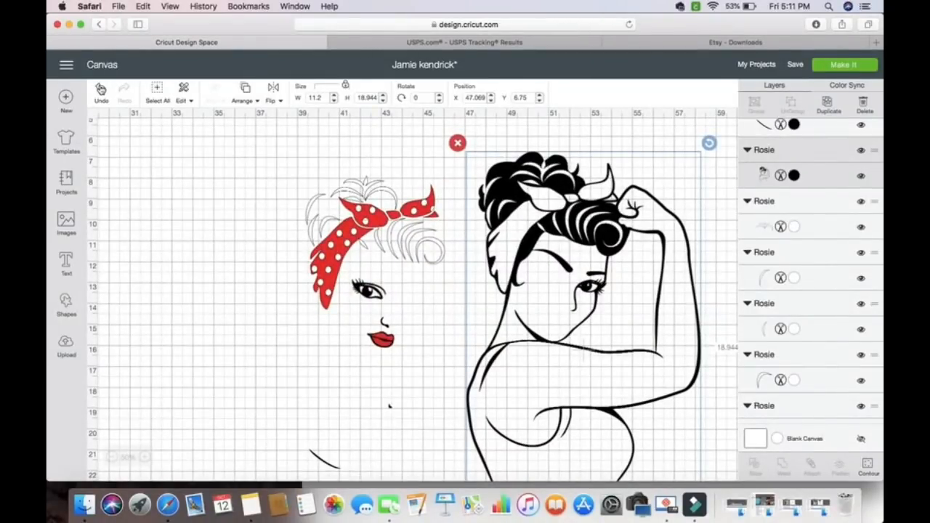
pyautogui.click(101, 88)
# - Move Rosie's black outline, separate eye and chest line together to about X 45.8, Y 7.7, clear of the coloured pieces
pyautogui.scroll(-4, 441, 274)
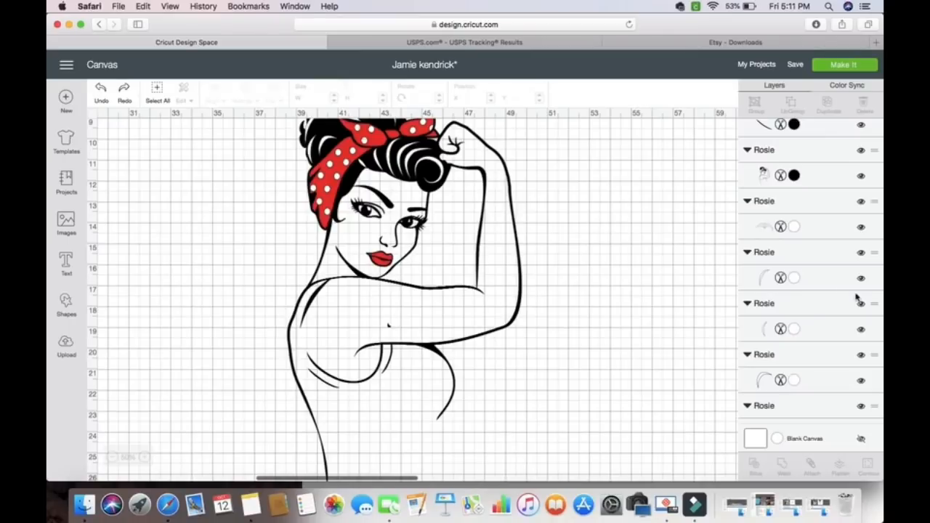
pyautogui.click(320, 383)
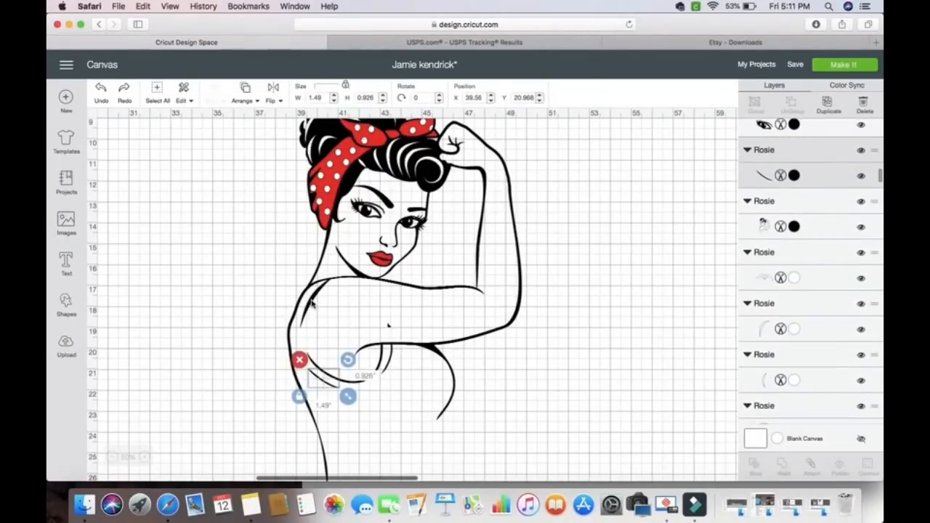
pyautogui.scroll(3, 313, 304)
pyautogui.keyDown('shift'); pyautogui.click(325, 193); pyautogui.keyUp('shift')
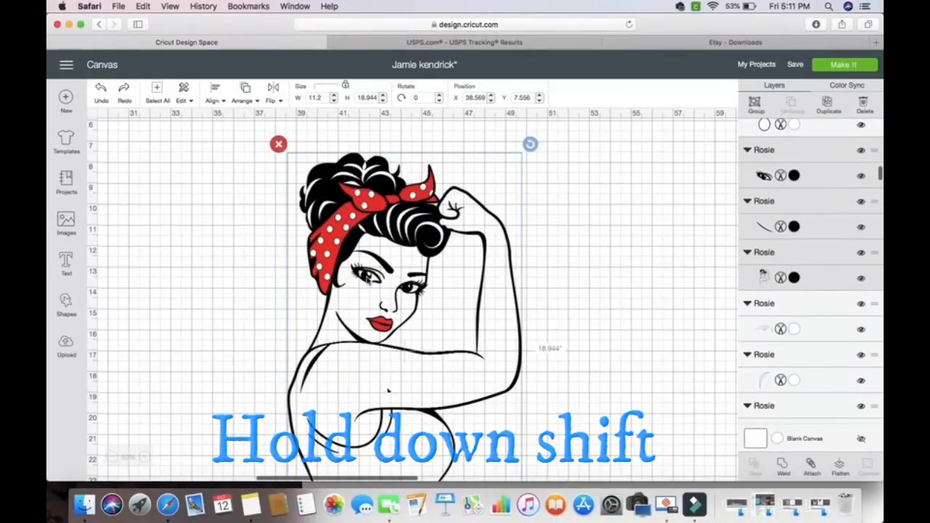
pyautogui.moveTo(339, 191); pyautogui.dragTo(473, 189)
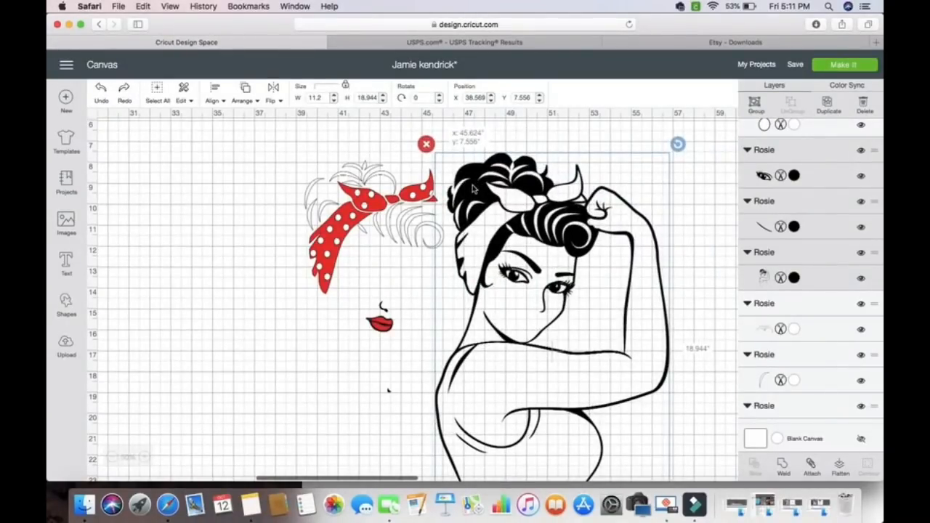
pyautogui.click(371, 313)
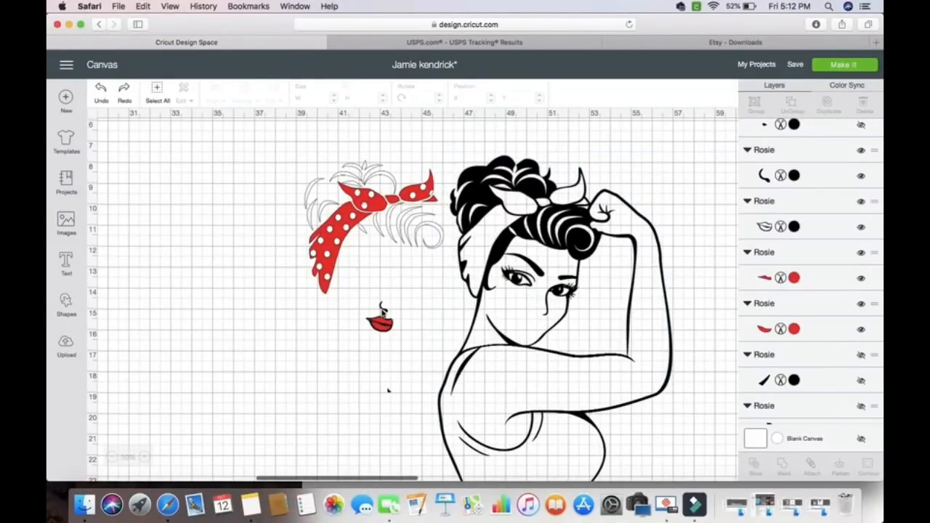
# - Place the separate black nose piece and black lip outline on the moved Rosie face, with the lips at about X 49.3, Y 15.5
pyautogui.moveTo(383, 311); pyautogui.dragTo(534, 314)
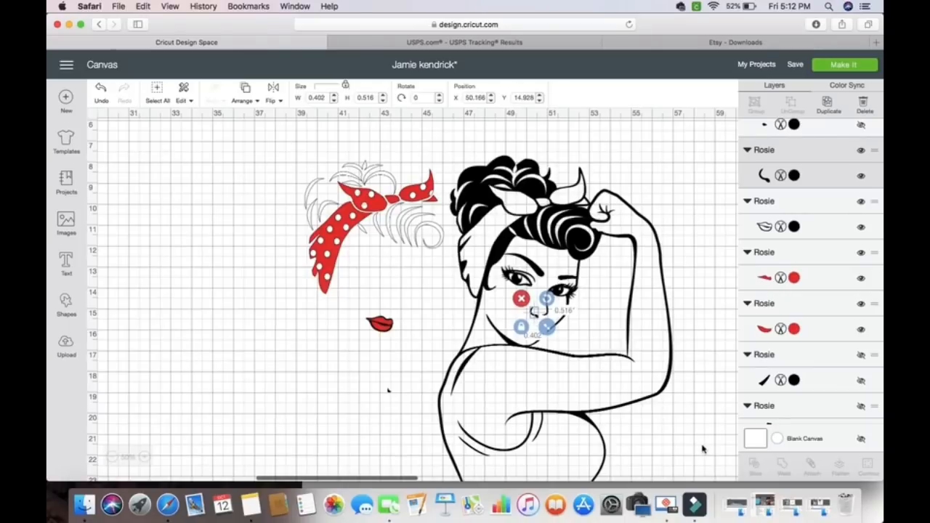
pyautogui.click(702, 449)
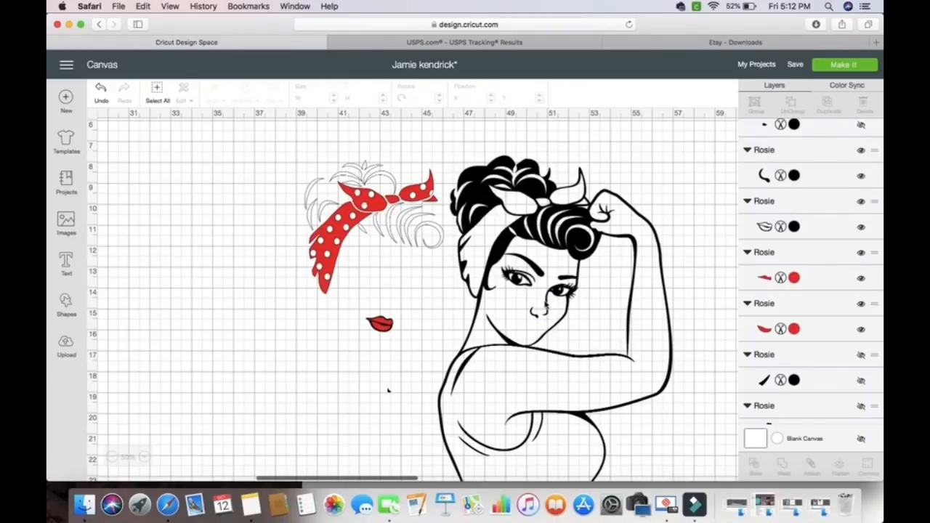
pyautogui.moveTo(536, 317); pyautogui.dragTo(536, 317)
pyautogui.click(715, 439)
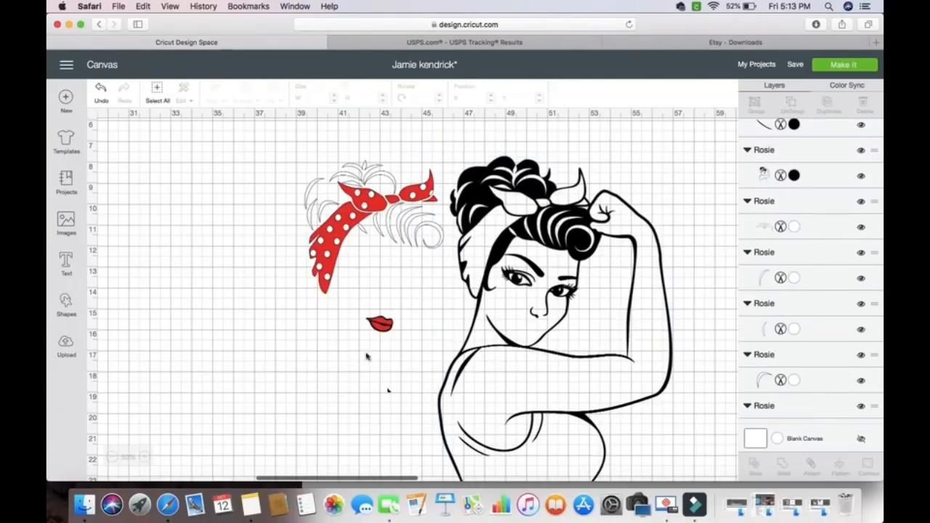
pyautogui.moveTo(379, 325); pyautogui.dragTo(525, 329)
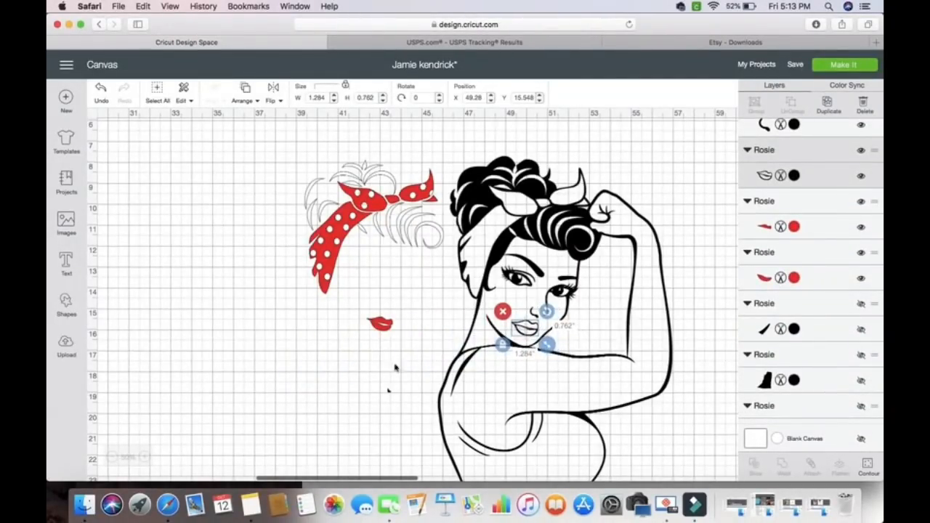
pyautogui.click(359, 373)
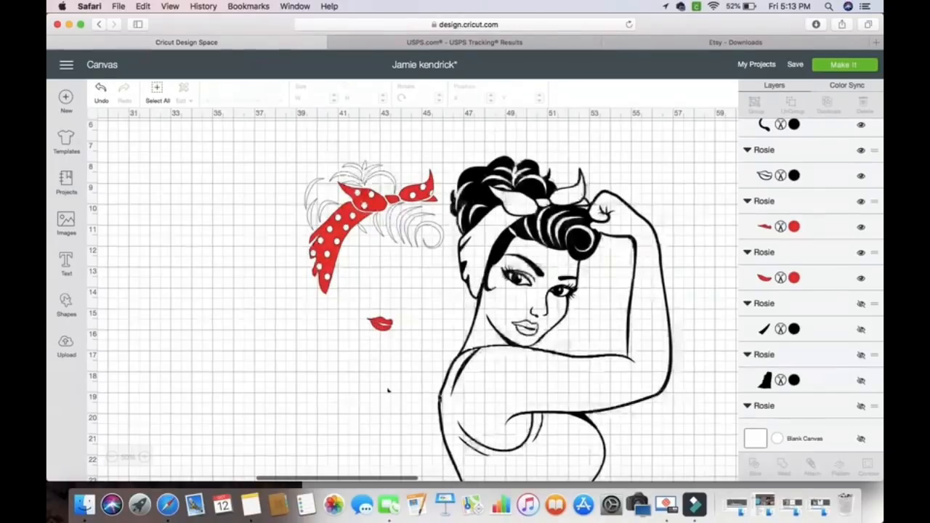
# - Attach all the black Rosie pieces to each other and move the attached figure farther from the red and white pieces
pyautogui.scroll(-5, 452, 269)
pyautogui.scroll(6, 436, 218)
pyautogui.moveTo(433, 179); pyautogui.dragTo(670, 454)
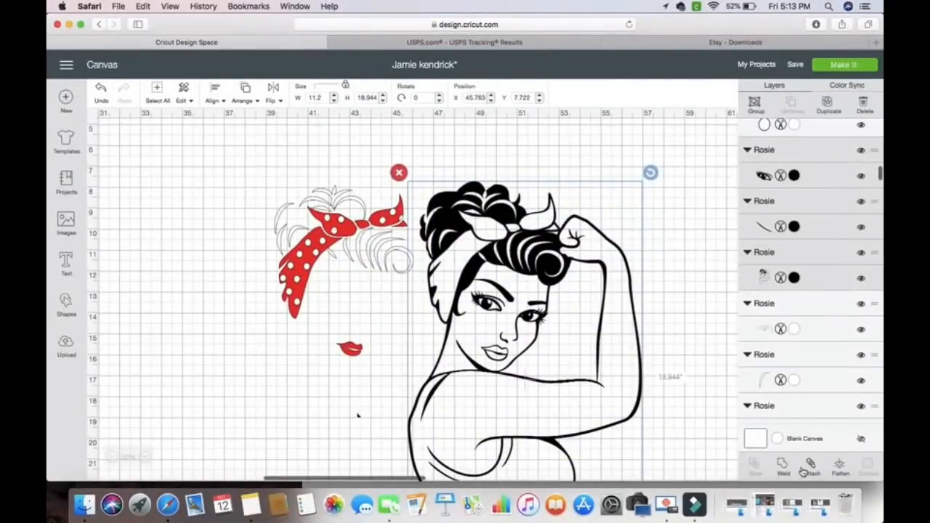
pyautogui.click(812, 468)
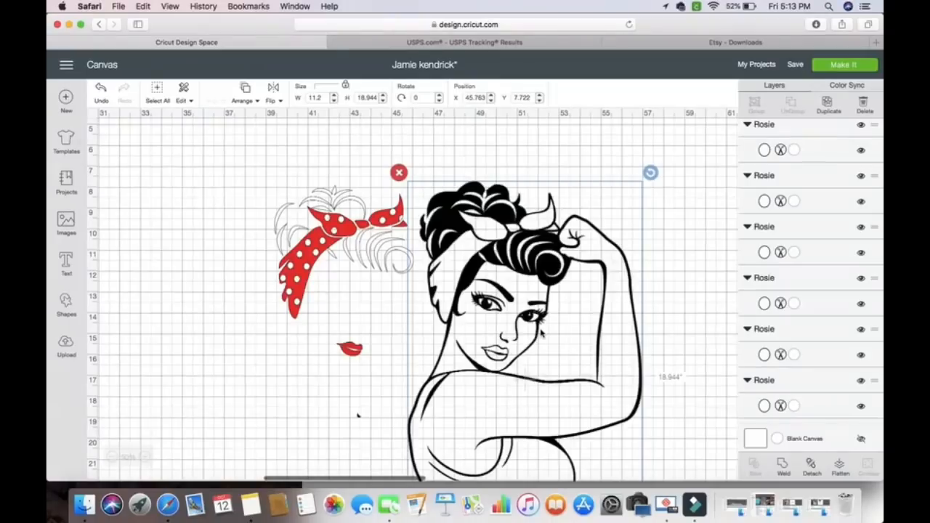
pyautogui.moveTo(511, 253); pyautogui.dragTo(561, 226)
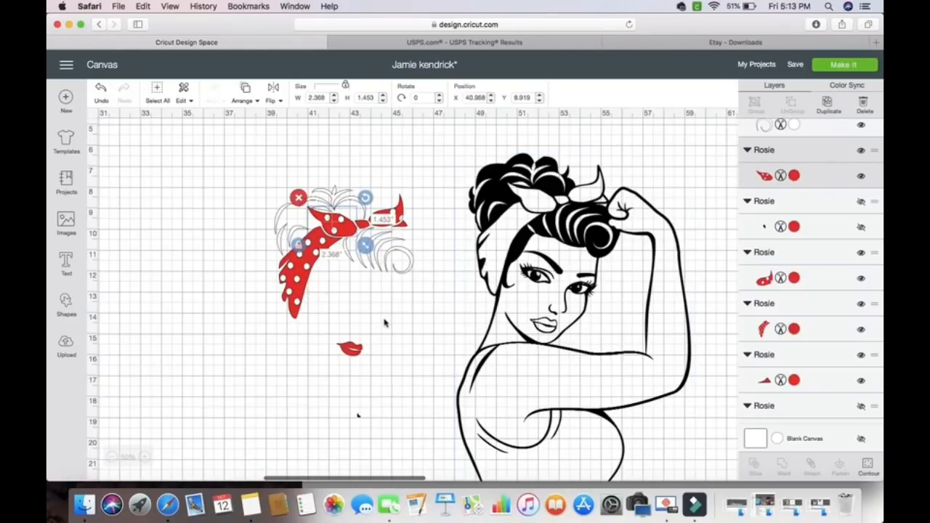
# - Move all the red bandana pieces together to about X 32.1, Y 11.2 and attach them
pyautogui.keyDown('shift'); pyautogui.click(306, 281); pyautogui.keyUp('shift')
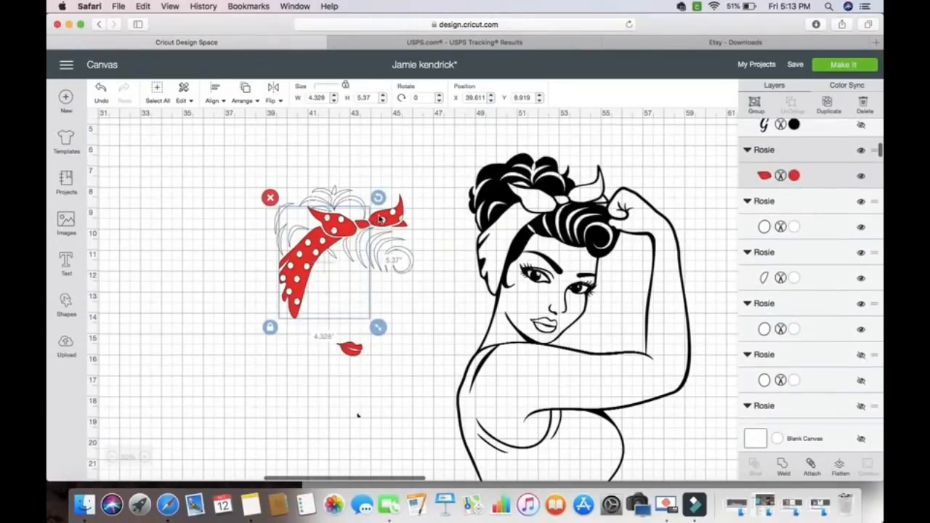
pyautogui.keyDown('shift'); pyautogui.click(405, 226); pyautogui.keyUp('shift')
pyautogui.keyDown('shift'); pyautogui.click(407, 228); pyautogui.keyUp('shift')
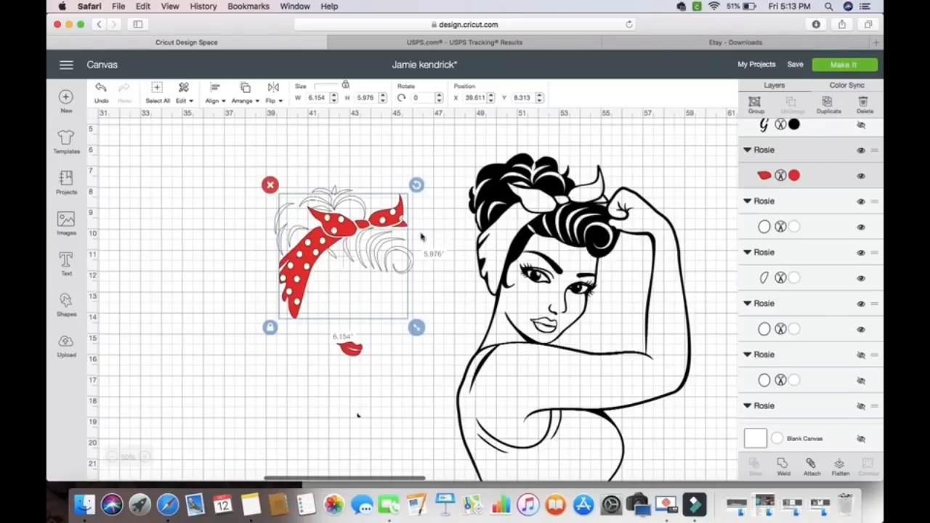
pyautogui.moveTo(317, 220); pyautogui.dragTo(162, 280)
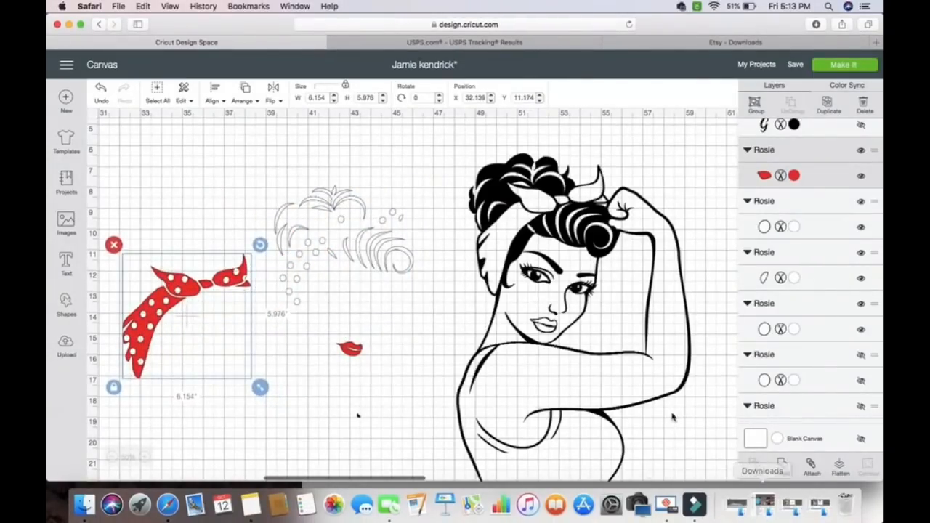
pyautogui.click(810, 466)
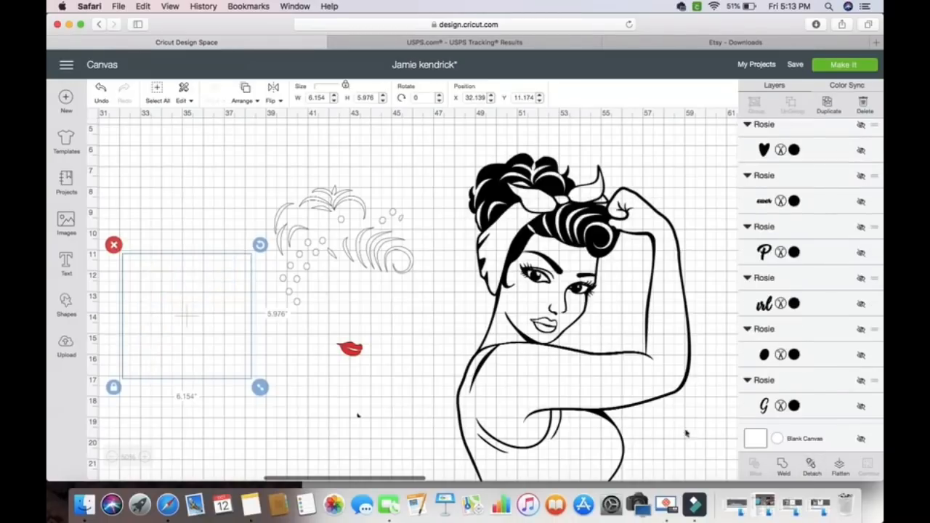
# - Attach the red lip pieces to each other and move them beside the lower end of the red bandana
pyautogui.moveTo(327, 331); pyautogui.dragTo(375, 372)
pyautogui.click(811, 466)
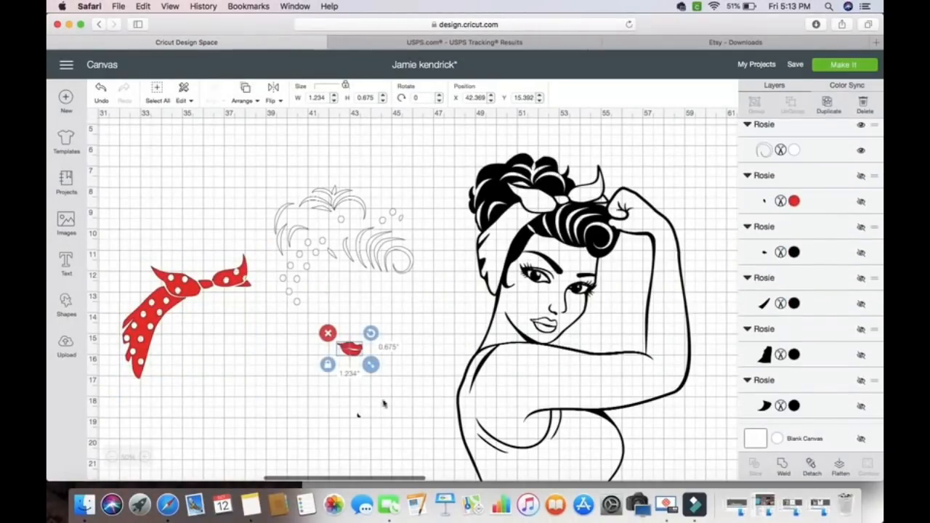
pyautogui.moveTo(352, 358); pyautogui.dragTo(198, 362)
# - Attach the hair highlights and bandana dots as one set and colour it white (#FEFEFE)
pyautogui.moveTo(249, 172); pyautogui.dragTo(433, 317)
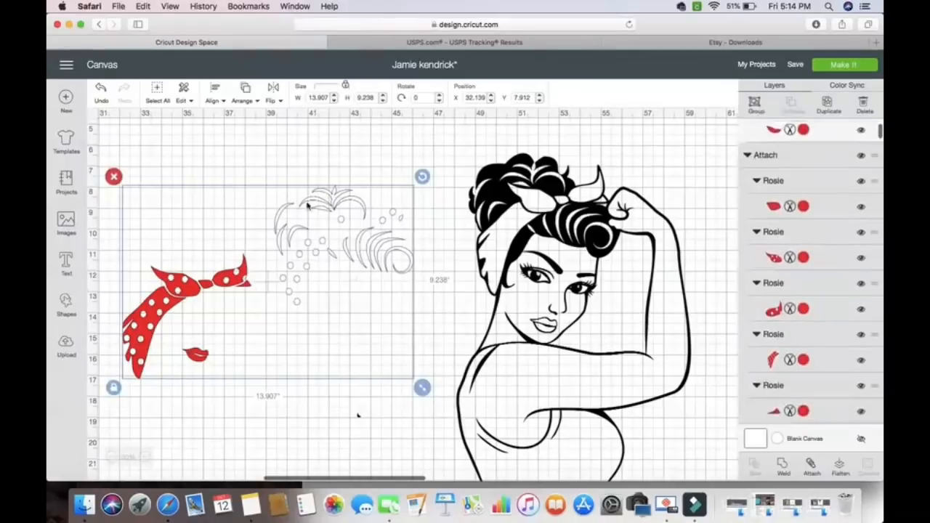
pyautogui.click(301, 147)
pyautogui.moveTo(267, 160); pyautogui.dragTo(423, 336)
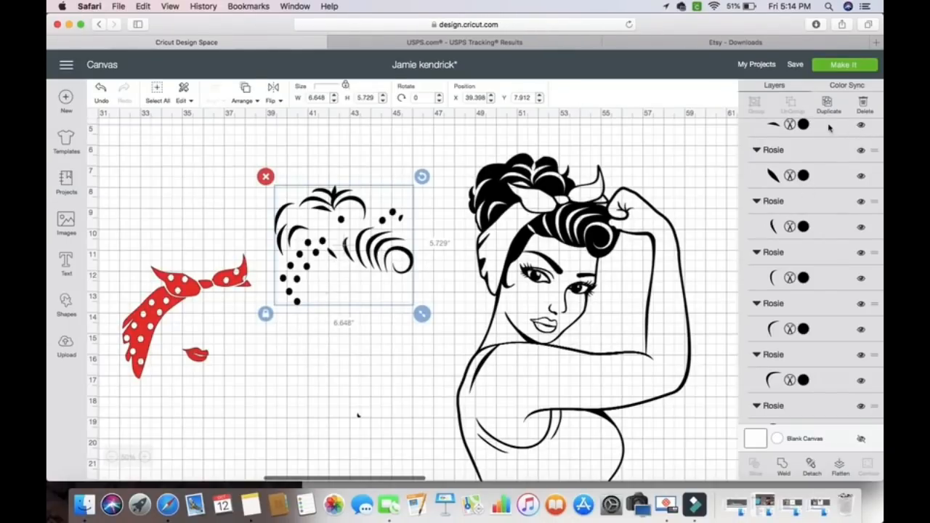
pyautogui.click(804, 125)
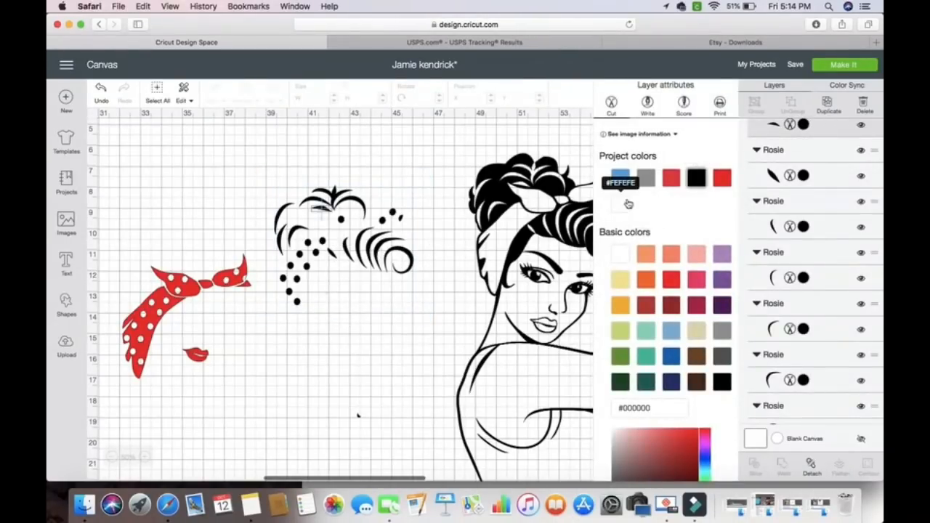
pyautogui.click(629, 204)
pyautogui.click(393, 317)
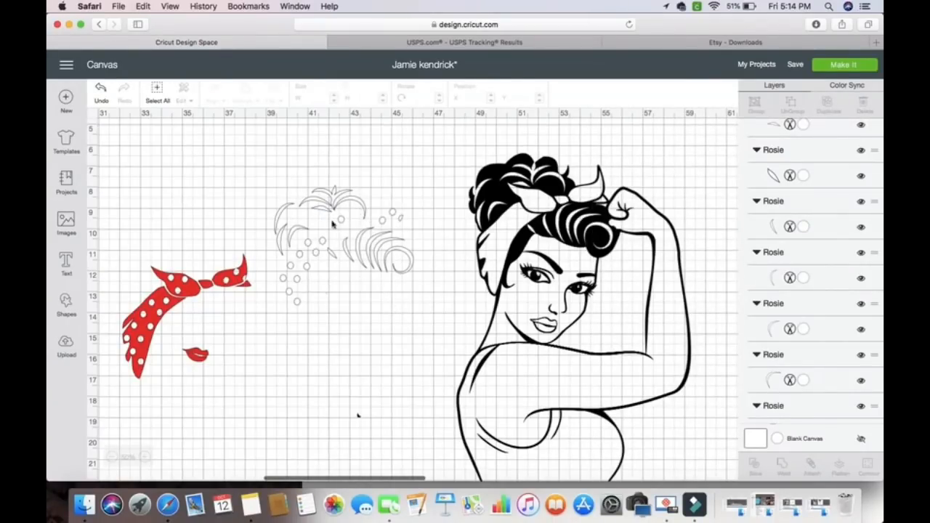
pyautogui.scroll(-5, 378, 272)
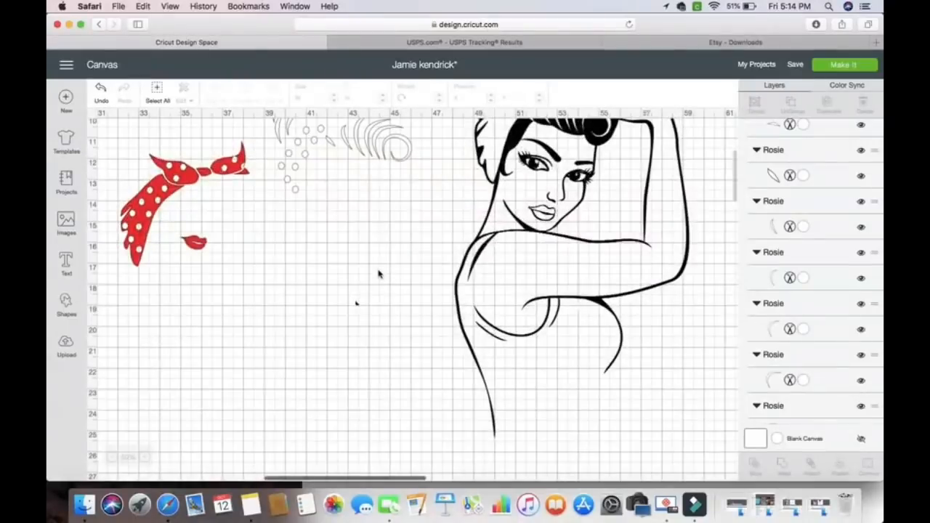
# - Preview the project's cut mats and examine how the Rosie pieces are laid out on the white and black mats
pyautogui.hscroll(4, 378, 274)
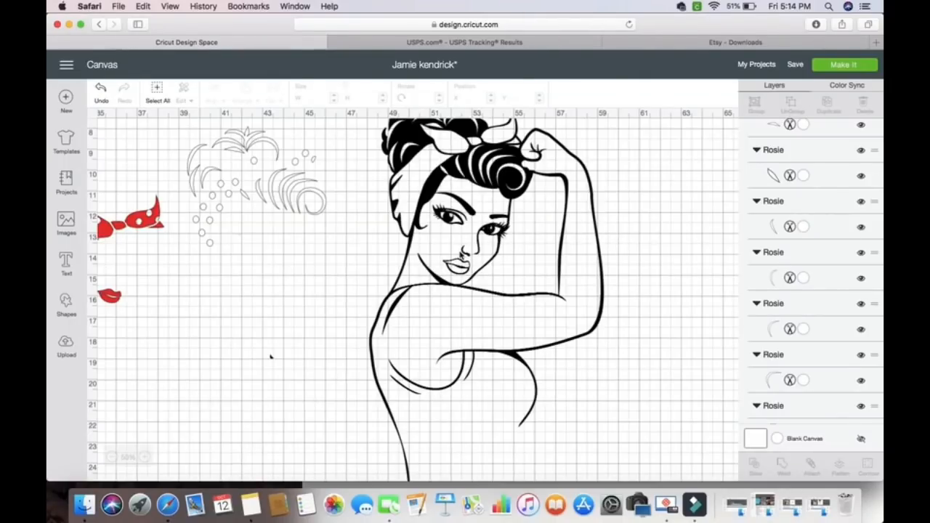
pyautogui.click(845, 66)
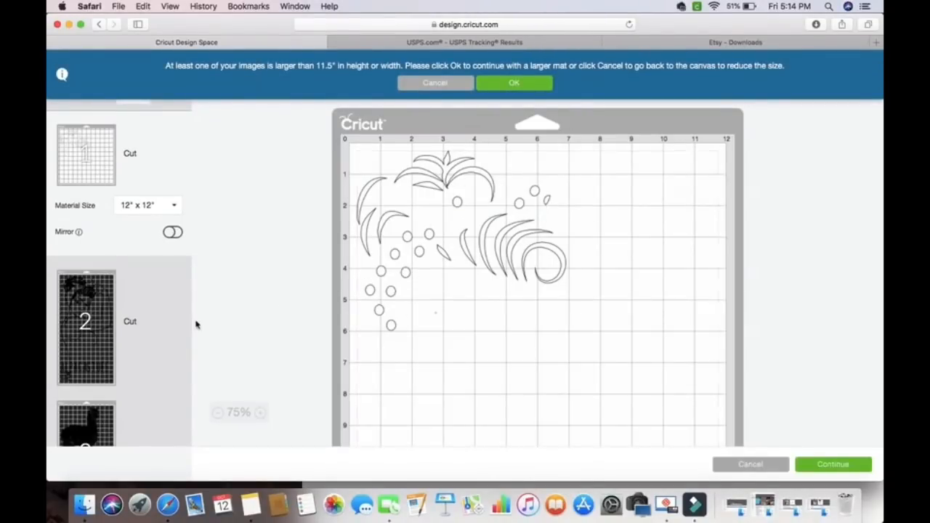
pyautogui.click(105, 325)
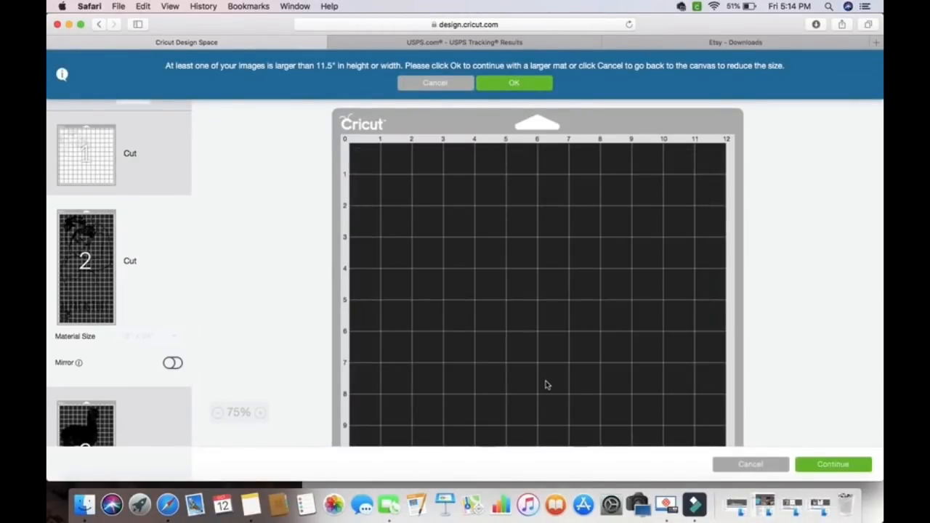
pyautogui.scroll(-2, 548, 386)
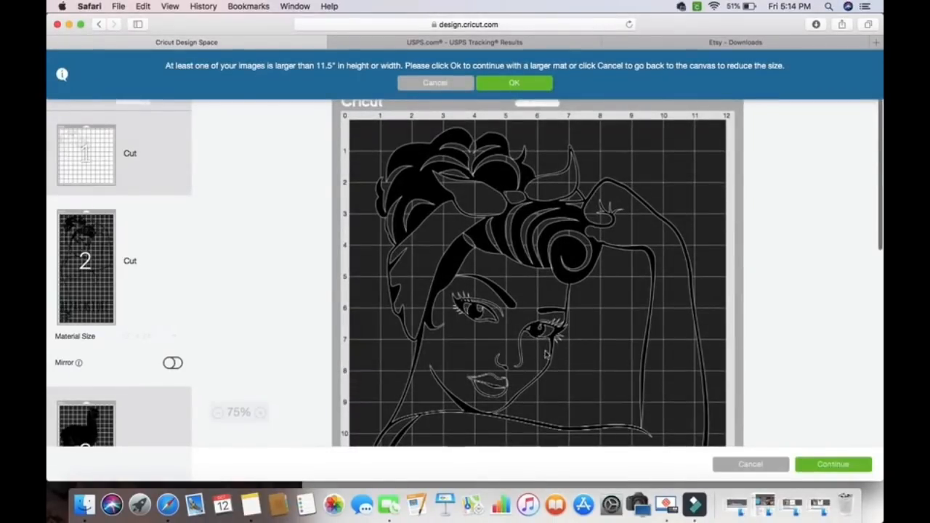
pyautogui.scroll(-10, 551, 353)
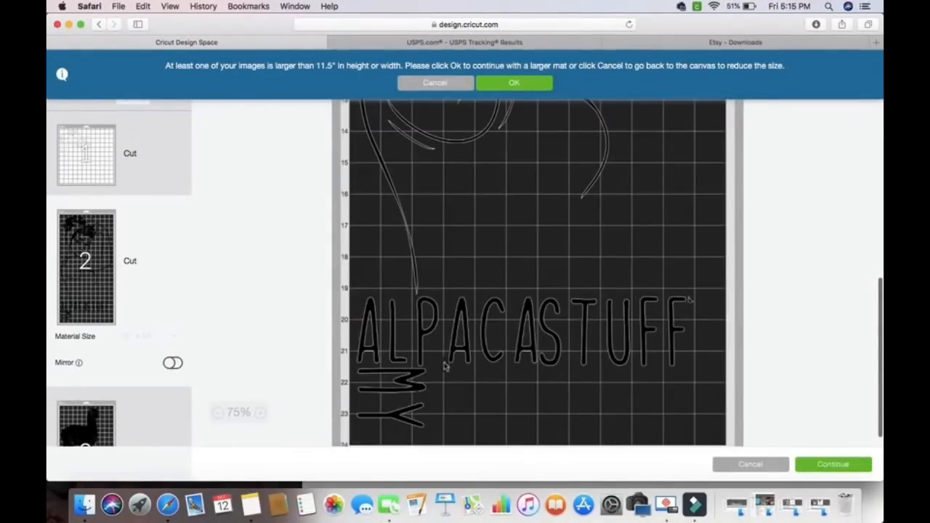
pyautogui.scroll(3, 498, 386)
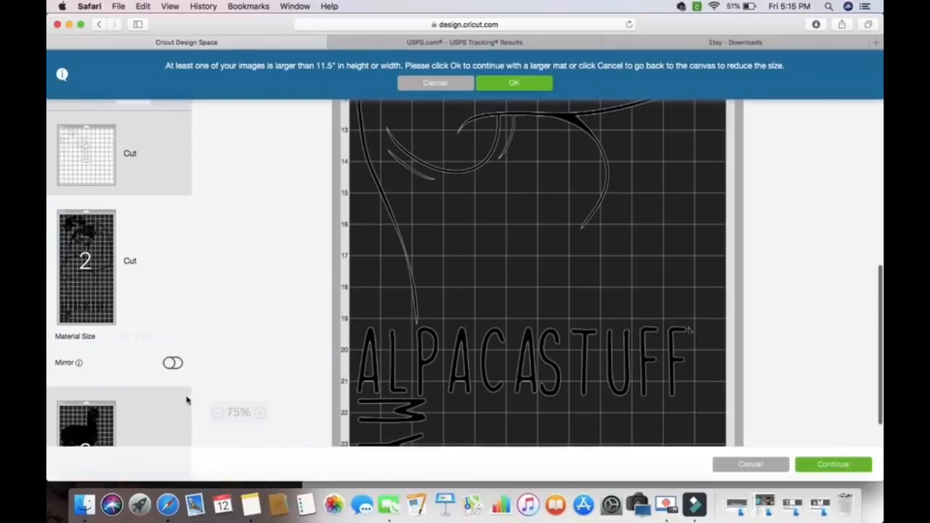
pyautogui.scroll(-6, 101, 312)
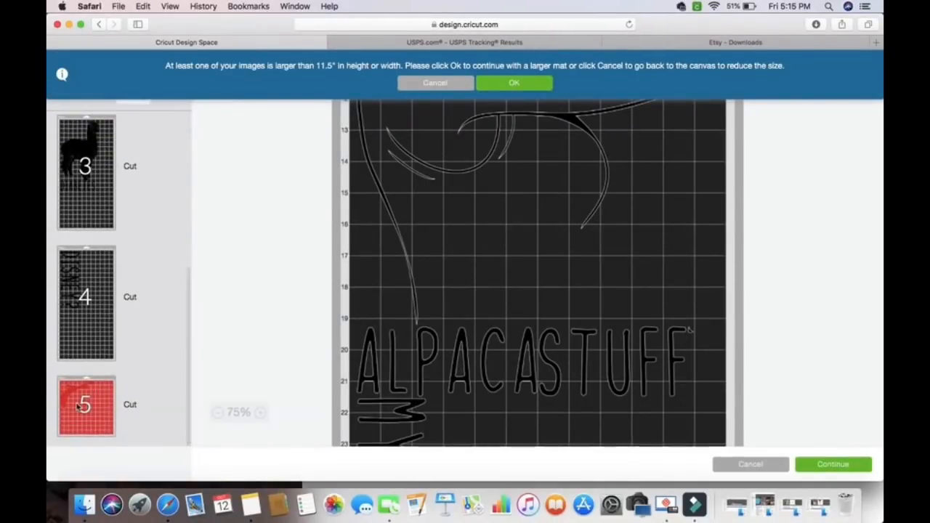
# - Try moving the lips away from the bandana to about 6 inches across and 3 inches down on the red mat, and cancel the preview
pyautogui.click(77, 400)
pyautogui.scroll(5, 455, 210)
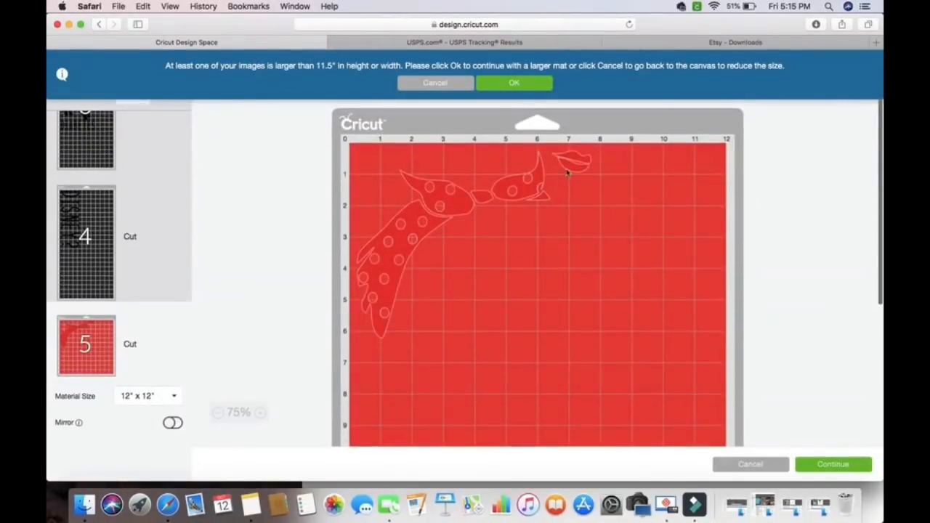
pyautogui.moveTo(575, 171); pyautogui.dragTo(561, 263)
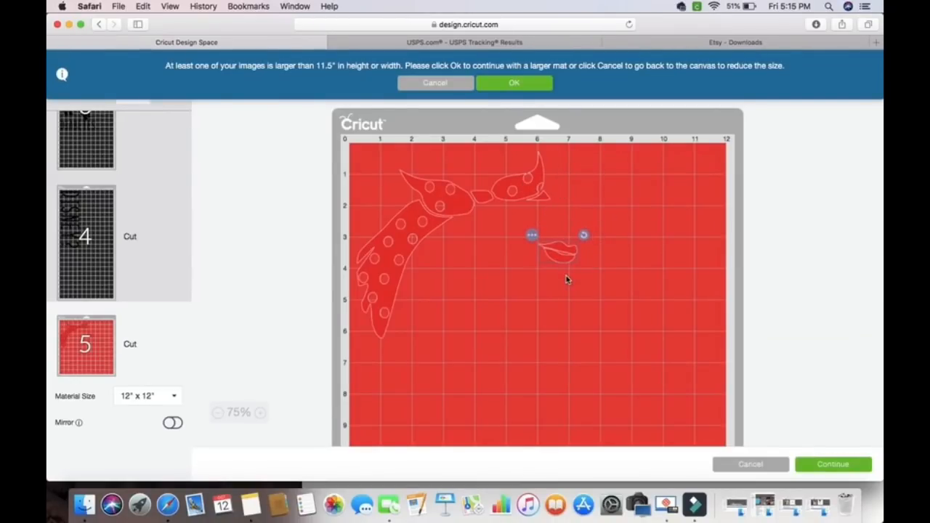
pyautogui.click(751, 464)
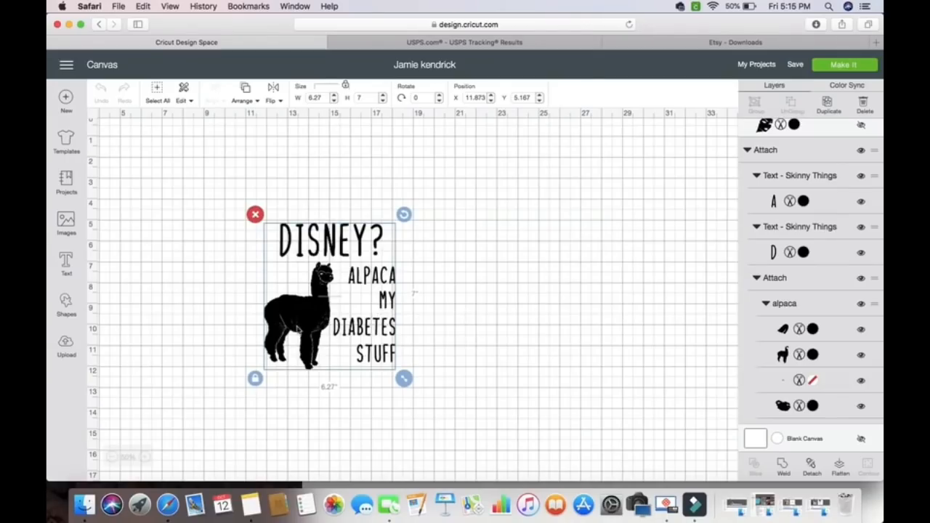
# - Move the finished Disney alpaca design to about X 5.2, Y 1.8 and insert the uploaded tan alpaca image
pyautogui.moveTo(298, 330); pyautogui.dragTo(159, 259)
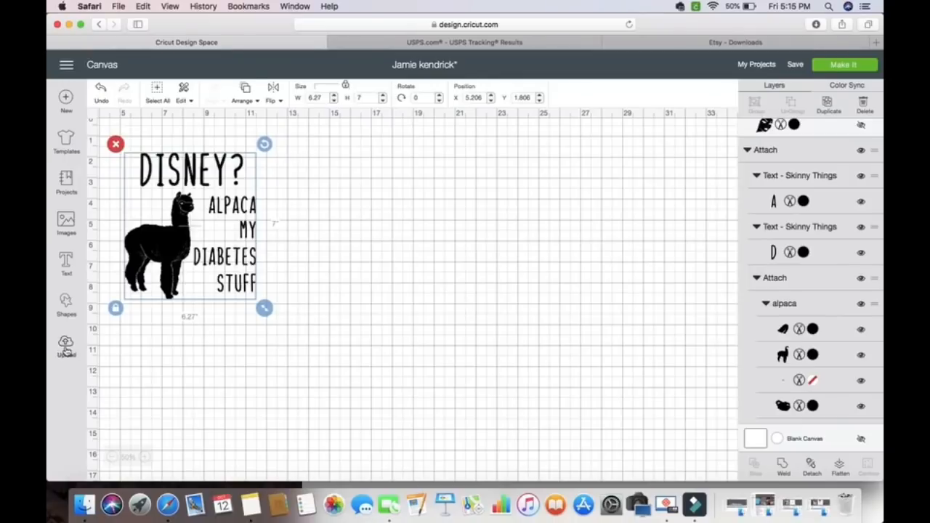
pyautogui.click(66, 346)
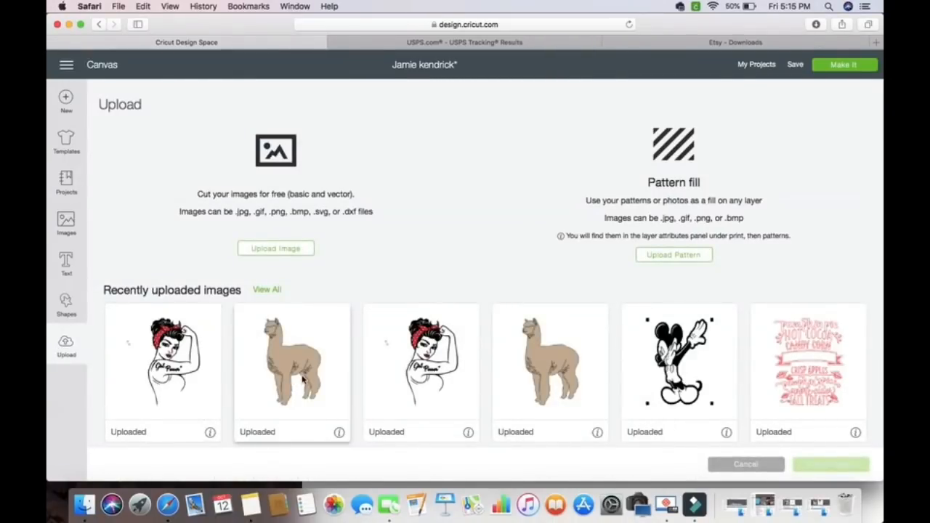
pyautogui.click(304, 378)
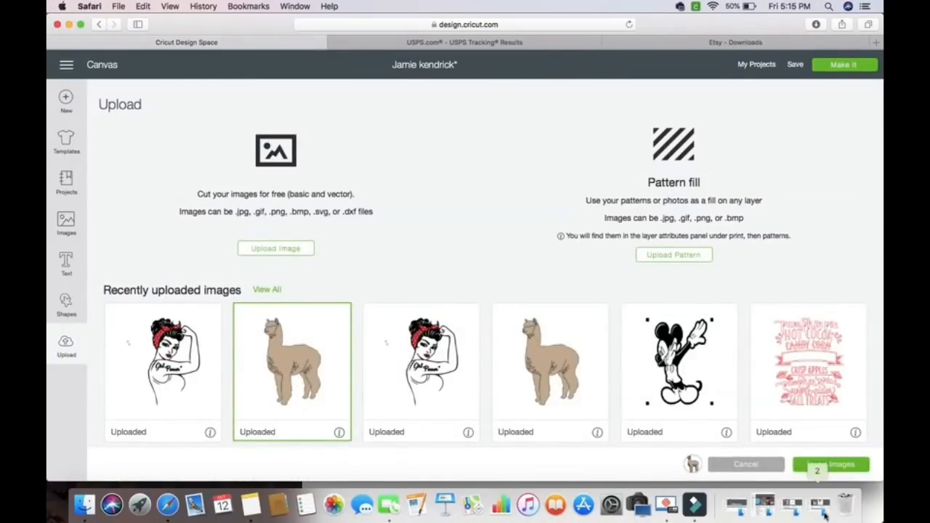
pyautogui.click(834, 473)
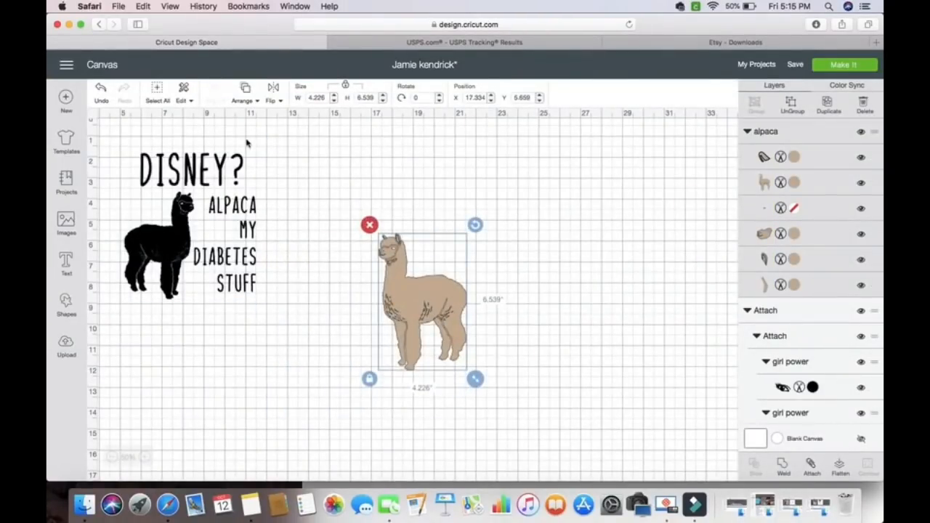
# - Flip the inserted tan alpaca horizontally and attach its layers to each other
pyautogui.click(269, 98)
pyautogui.click(275, 122)
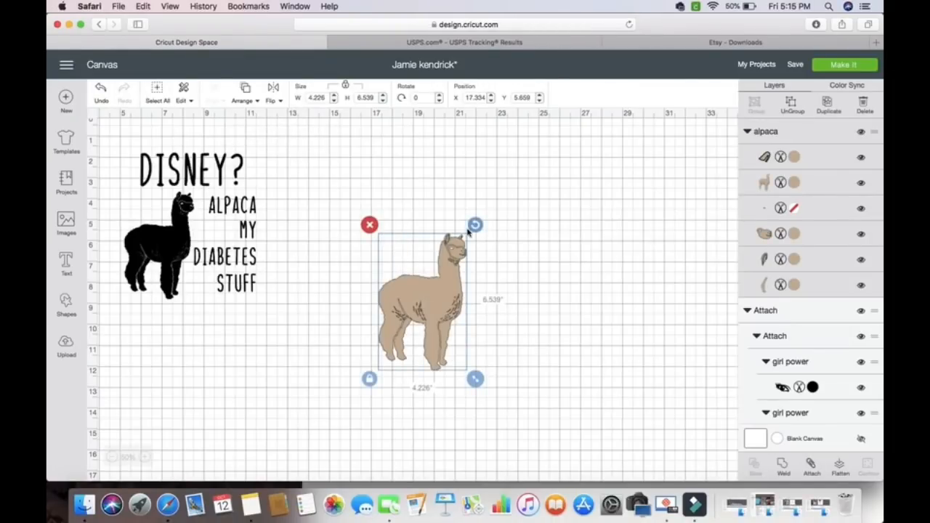
pyautogui.click(814, 467)
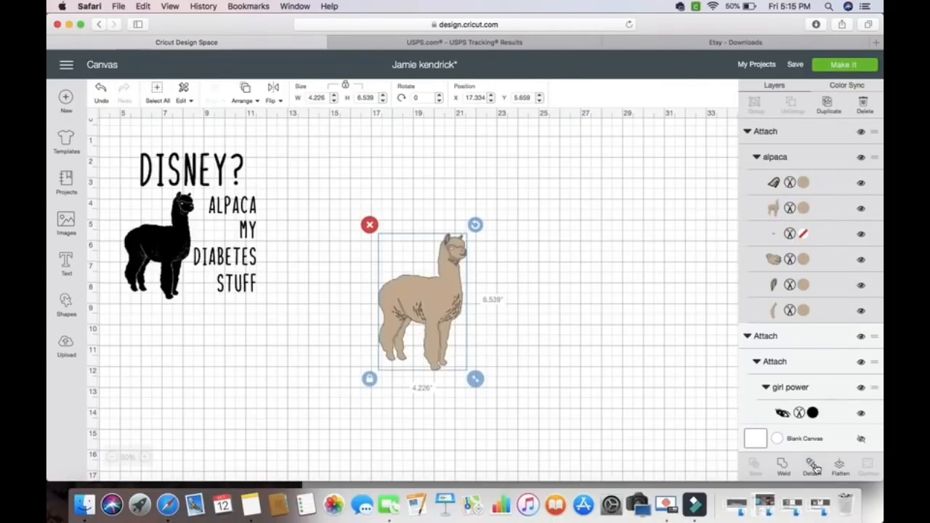
# - Colour all the attached layers of the new alpaca black
pyautogui.click(804, 184)
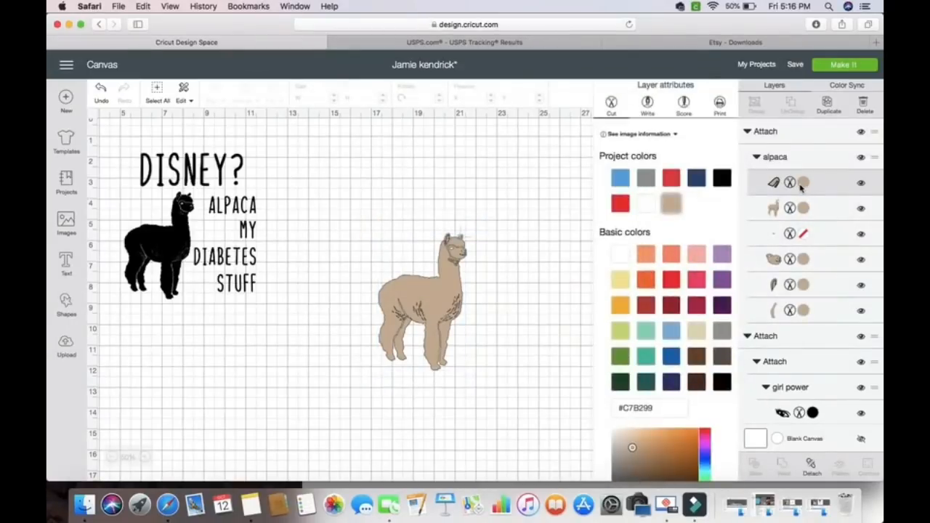
pyautogui.click(724, 179)
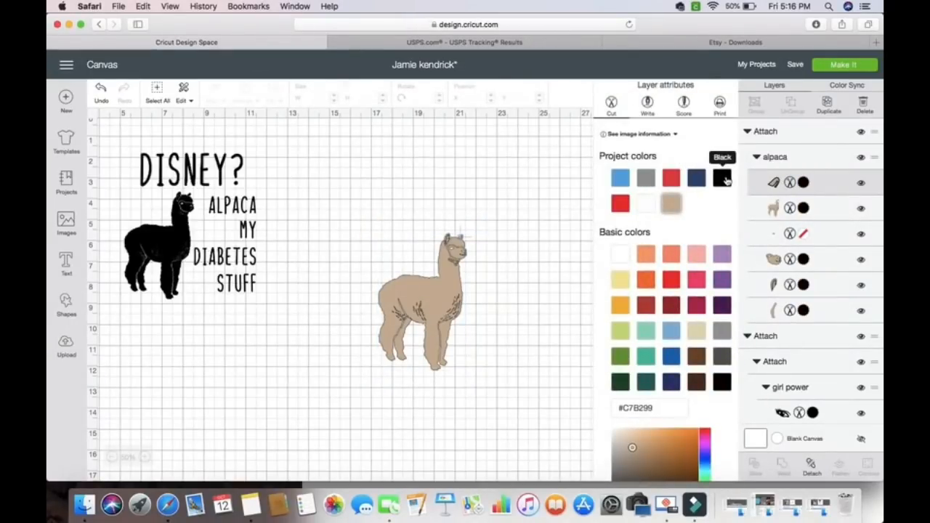
pyautogui.click(579, 209)
# - Shrink the new black alpaca slightly and position it to the right of the finished design
pyautogui.moveTo(436, 300); pyautogui.dragTo(416, 270)
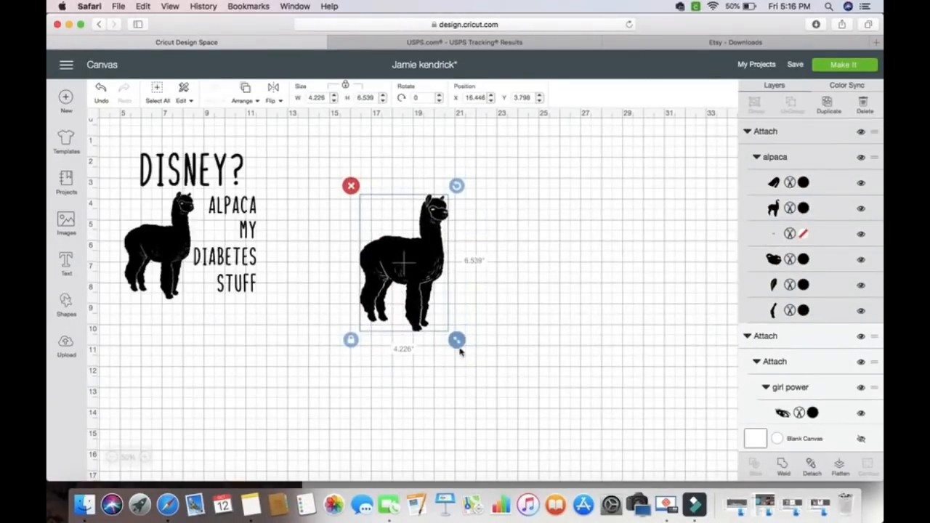
pyautogui.moveTo(456, 340); pyautogui.dragTo(440, 317)
pyautogui.moveTo(410, 247); pyautogui.dragTo(425, 255)
# - Add the text "Disney?" in the Skinny Things font
pyautogui.click(66, 262)
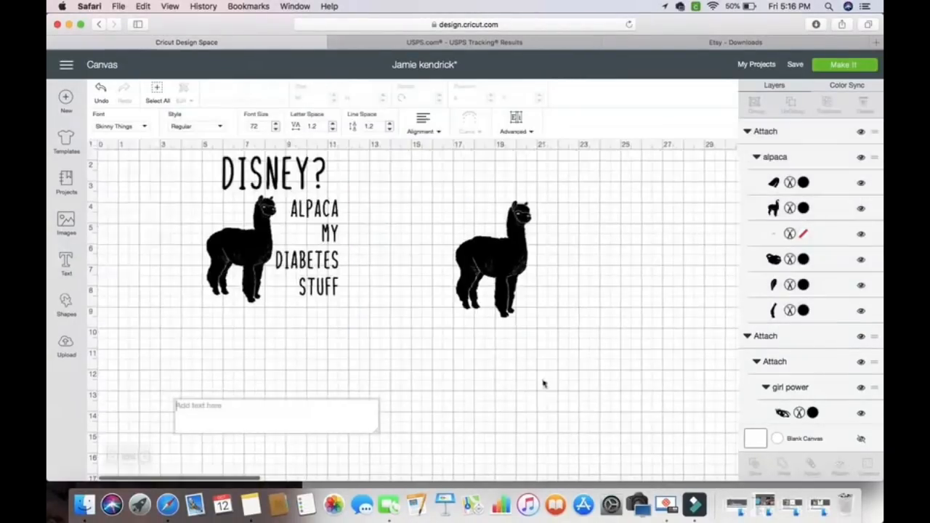
pyautogui.write('Disney')
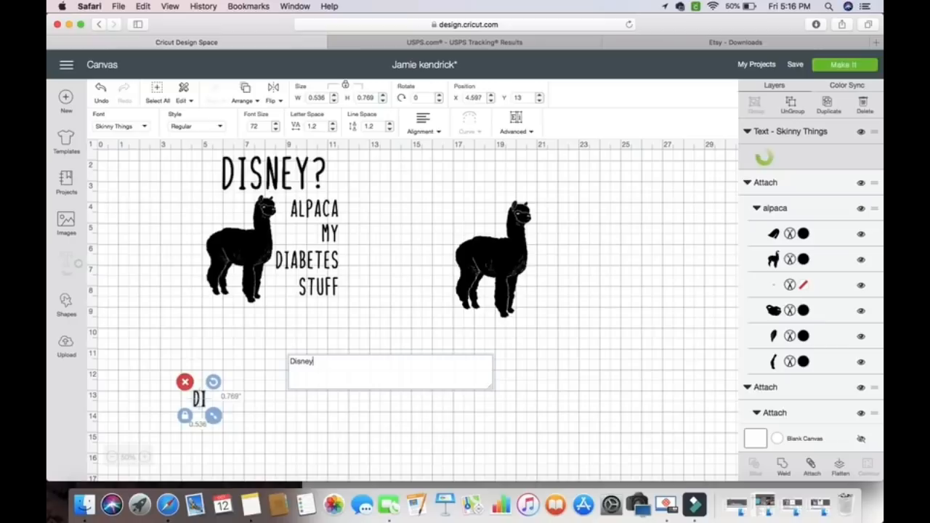
pyautogui.click(143, 128)
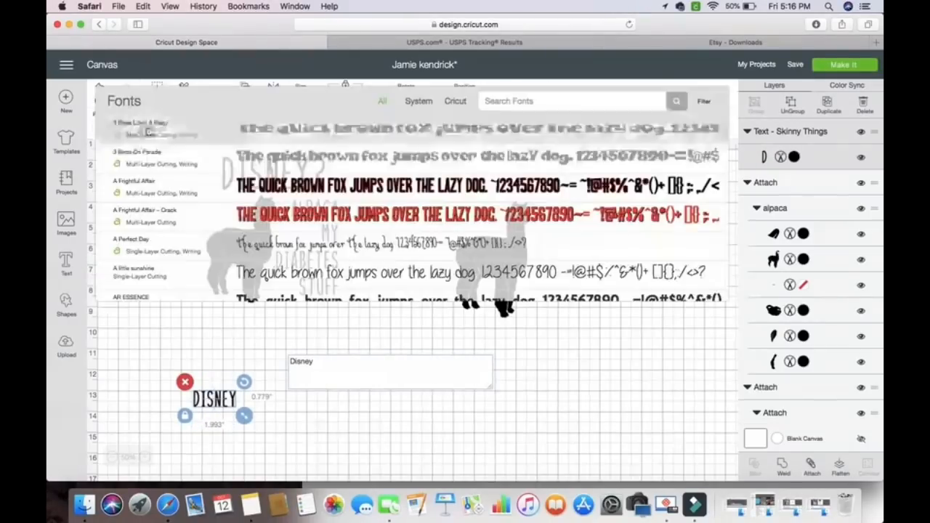
pyautogui.click(559, 100)
pyautogui.write('skinny thi')
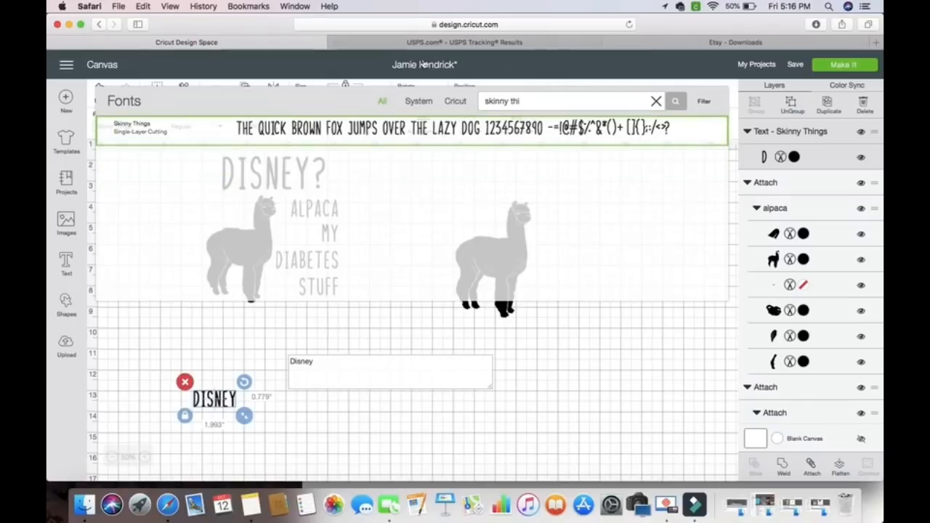
pyautogui.click(407, 129)
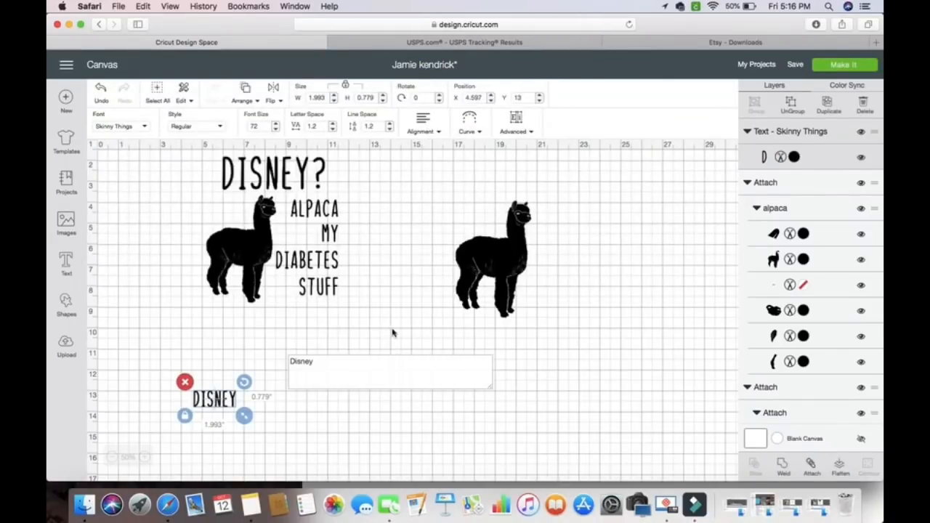
pyautogui.click(333, 360)
pyautogui.write('?')
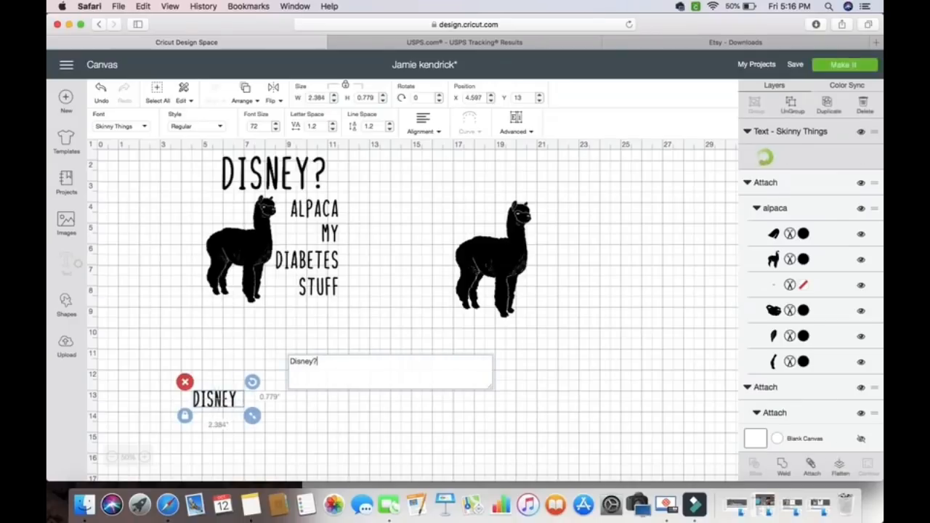
pyautogui.click(381, 421)
# - Enlarge the new "Disney?" text to about 3.83 × 1.25 inches and place it above the new alpaca at about X 17.15, Y 2.33
pyautogui.moveTo(218, 403); pyautogui.dragTo(543, 234)
pyautogui.rightClick(559, 219)
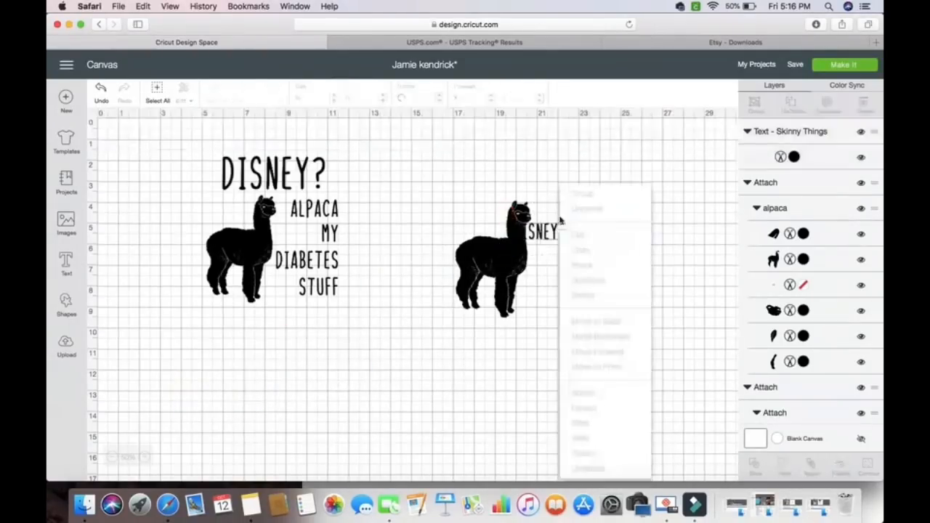
pyautogui.click(503, 374)
pyautogui.moveTo(544, 234); pyautogui.dragTo(546, 203)
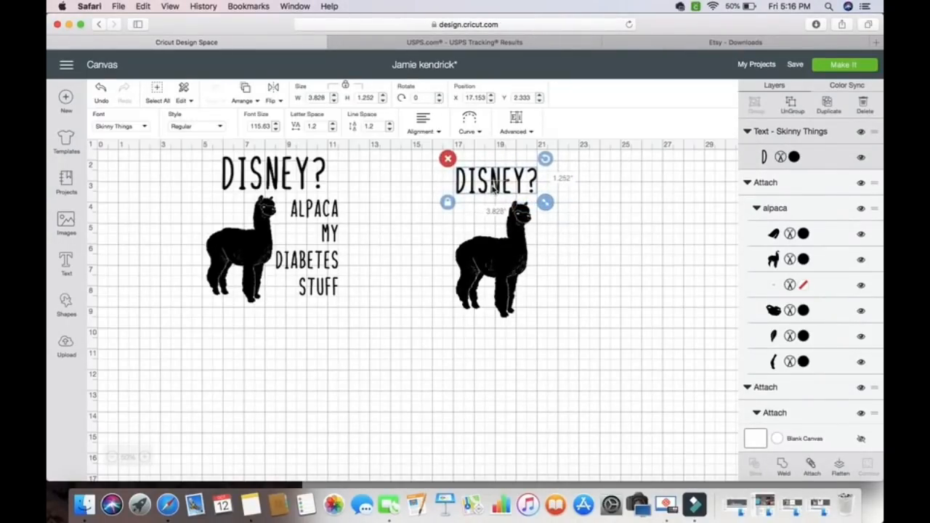
pyautogui.click(567, 227)
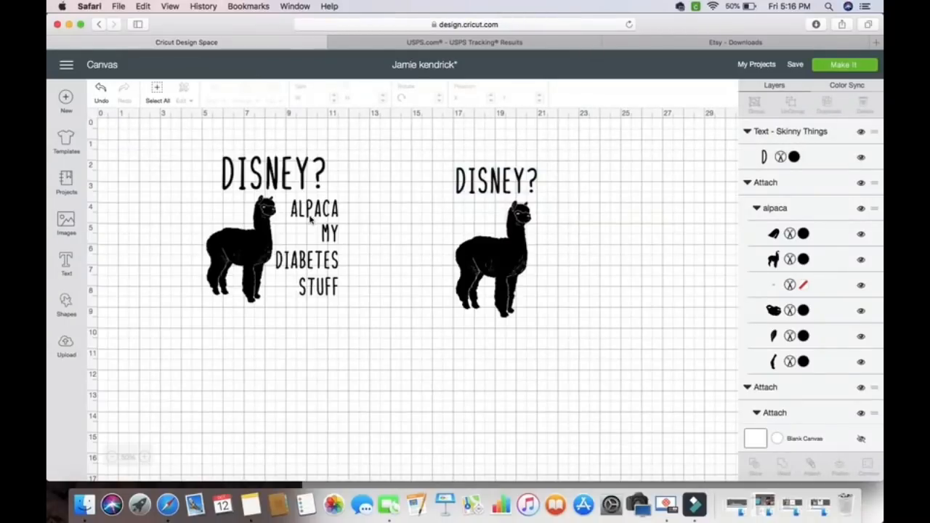
# - Add the text "Alpaca" in Skinny Things and place it beside the new alpaca's head
pyautogui.click(66, 263)
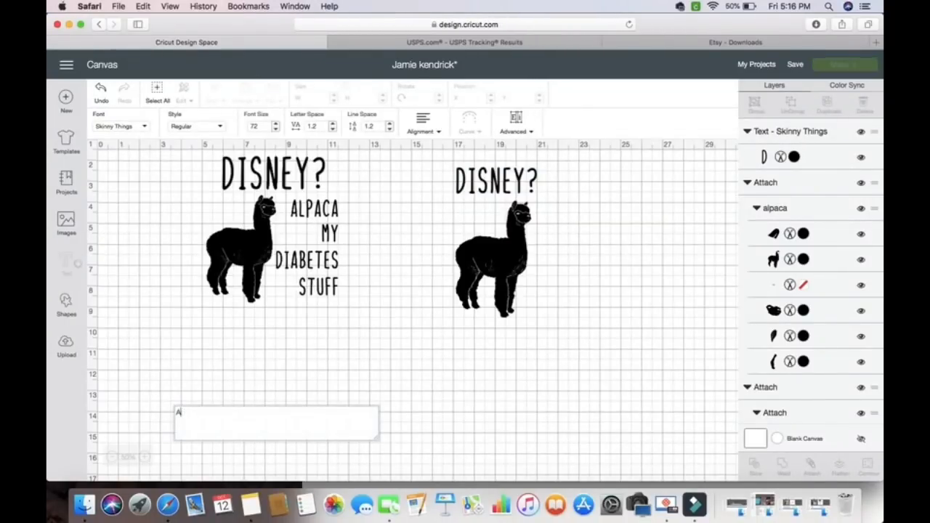
pyautogui.write('Alpaca')
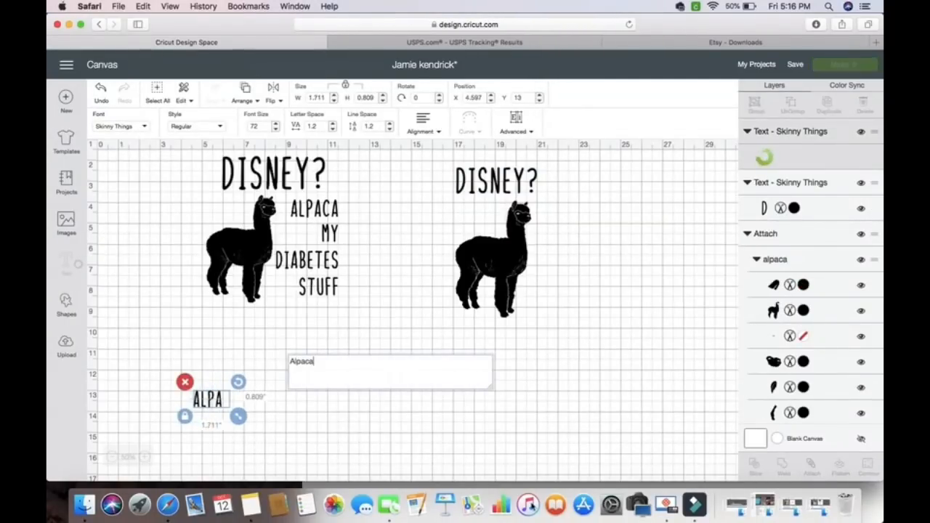
pyautogui.moveTo(212, 399); pyautogui.dragTo(565, 217)
pyautogui.click(341, 229)
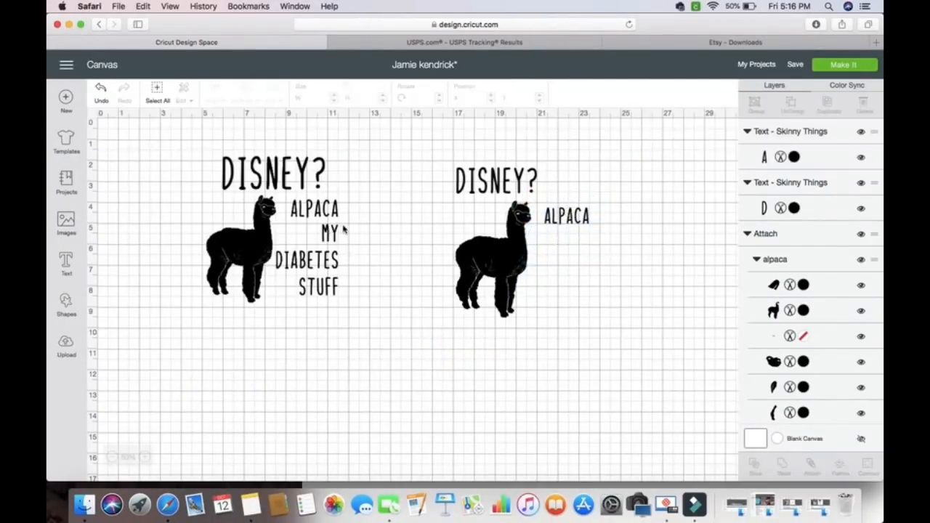
# - Delete the original finished Disney alpaca design and undo the deletion
pyautogui.click(328, 234)
pyautogui.click(394, 353)
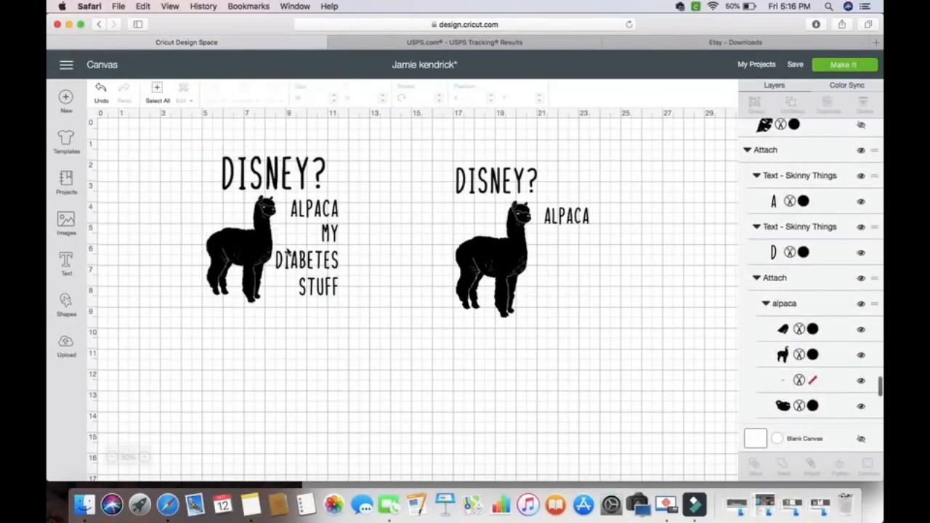
pyautogui.click(263, 248)
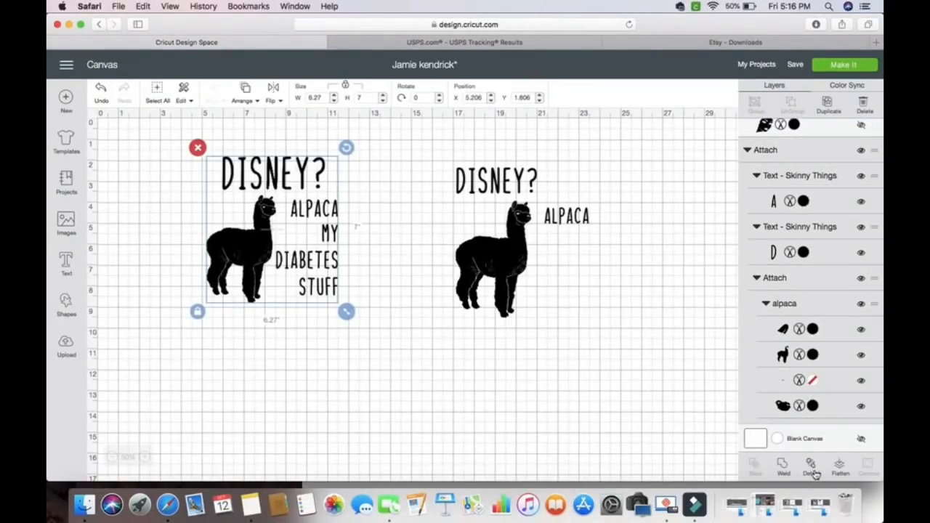
pyautogui.press('Delete')
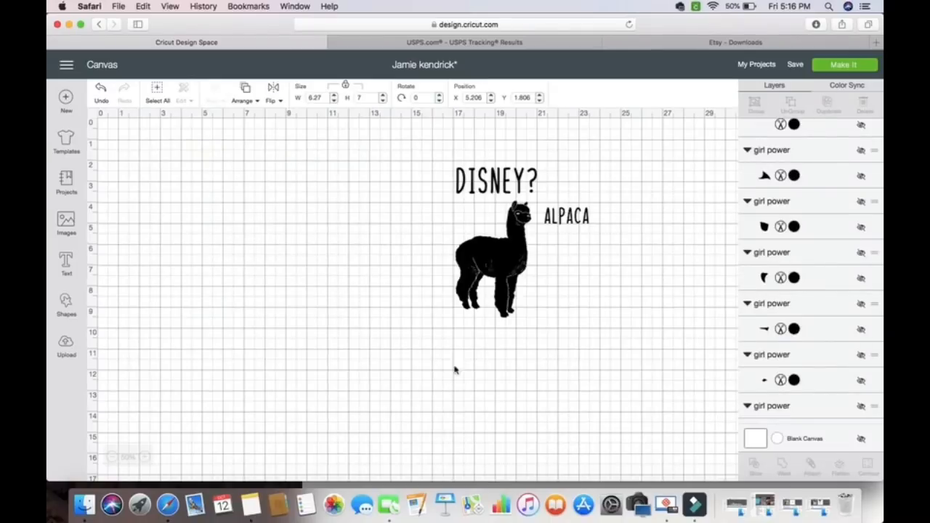
pyautogui.click(462, 399)
pyautogui.press('super+z')
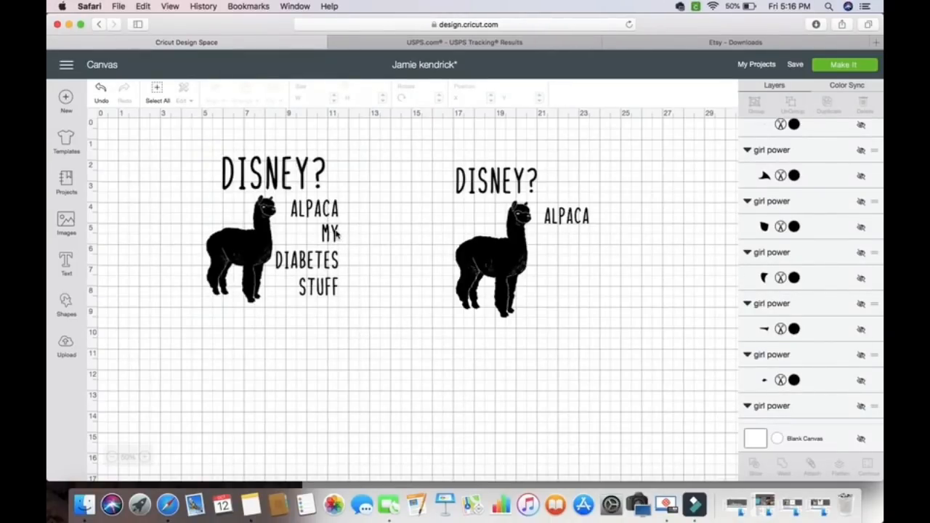
# - Duplicate the original design's "My" text and place the copy beneath "Alpaca" beside the new alpaca
pyautogui.click(331, 233)
pyautogui.click(482, 229)
pyautogui.moveTo(325, 248); pyautogui.dragTo(582, 245)
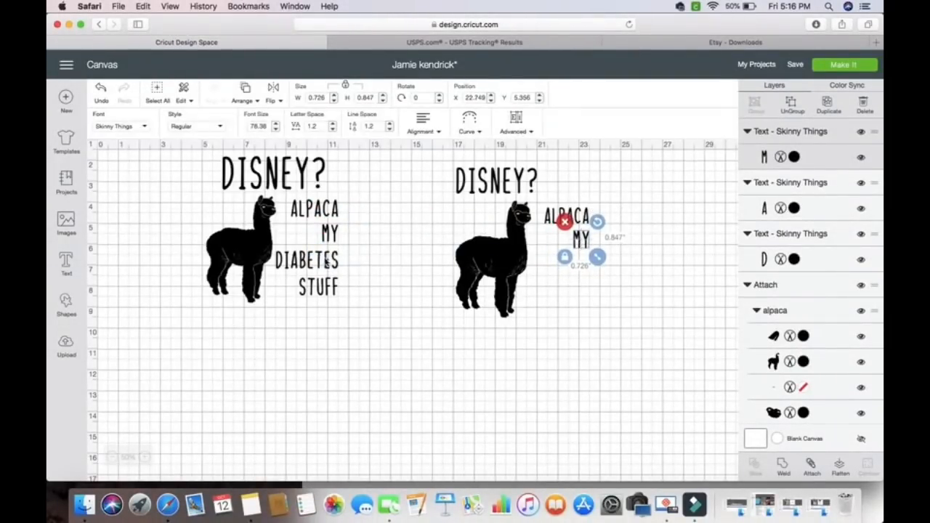
pyautogui.click(556, 204)
# - Move the original "Diabetes" text and a duplicate of "Stuff" beneath "My" in the new design
pyautogui.click(326, 264)
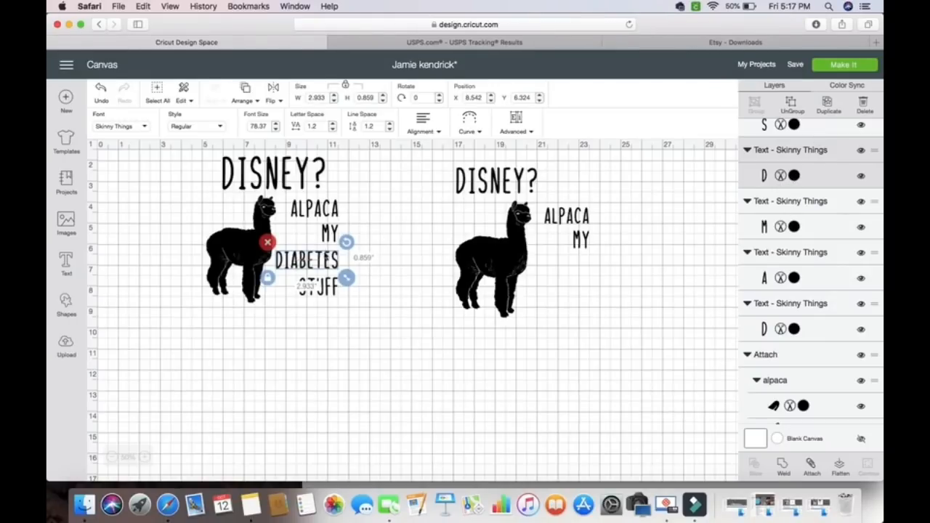
pyautogui.moveTo(317, 268); pyautogui.dragTo(571, 271)
pyautogui.click(317, 294)
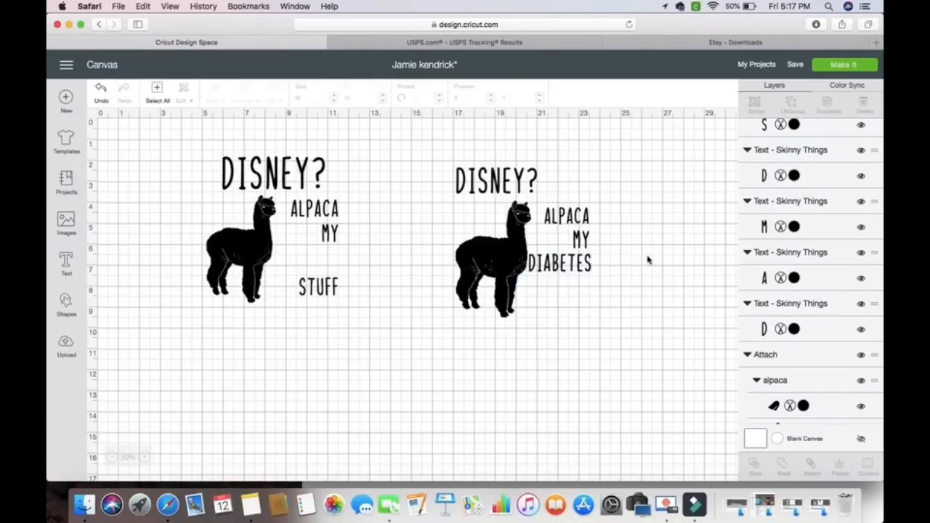
pyautogui.click(302, 289)
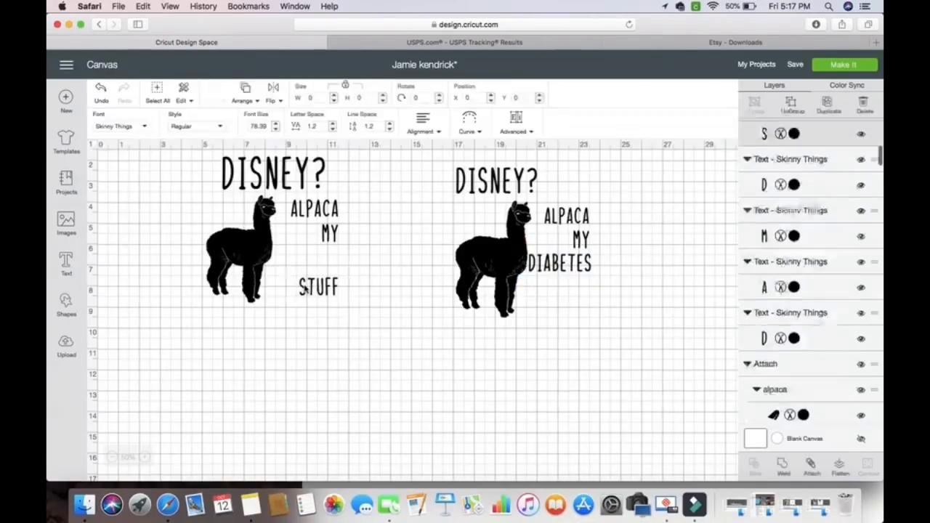
pyautogui.click(829, 106)
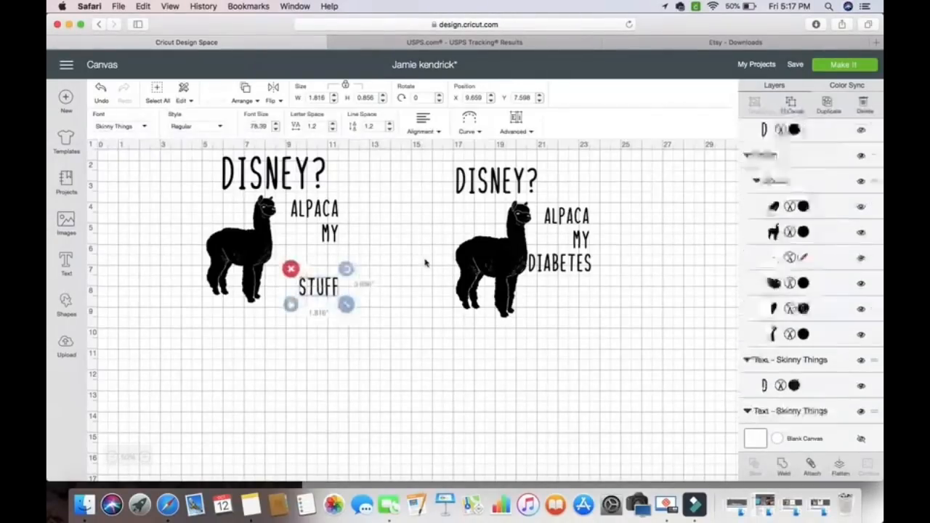
pyautogui.moveTo(333, 300); pyautogui.dragTo(593, 291)
# - Shift the new alpaca clear, right-align the four text lines beside it, and return the alpaca to about X 17.03, Y 3.91
pyautogui.moveTo(498, 242); pyautogui.dragTo(474, 243)
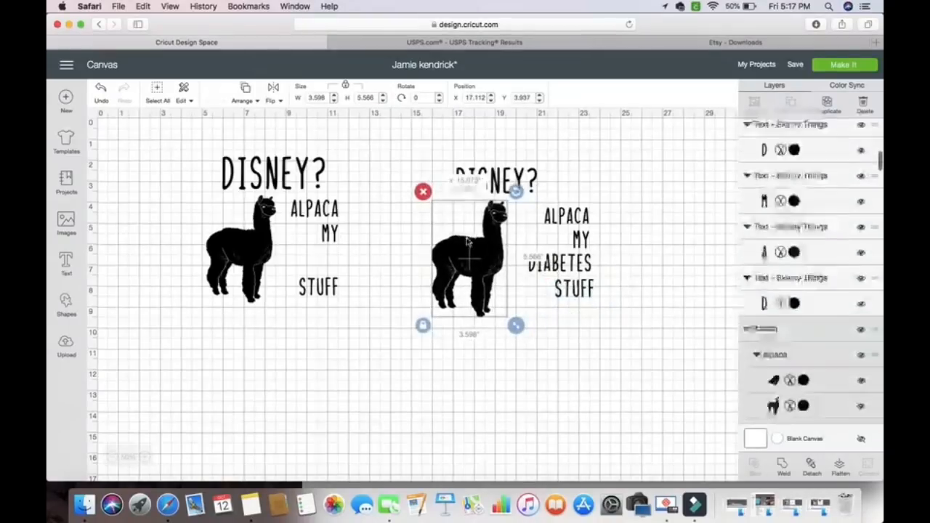
pyautogui.moveTo(551, 194)
pyautogui.mouseDown()
pyautogui.moveTo(608, 280)
pyautogui.moveTo(612, 327)
pyautogui.mouseUp()
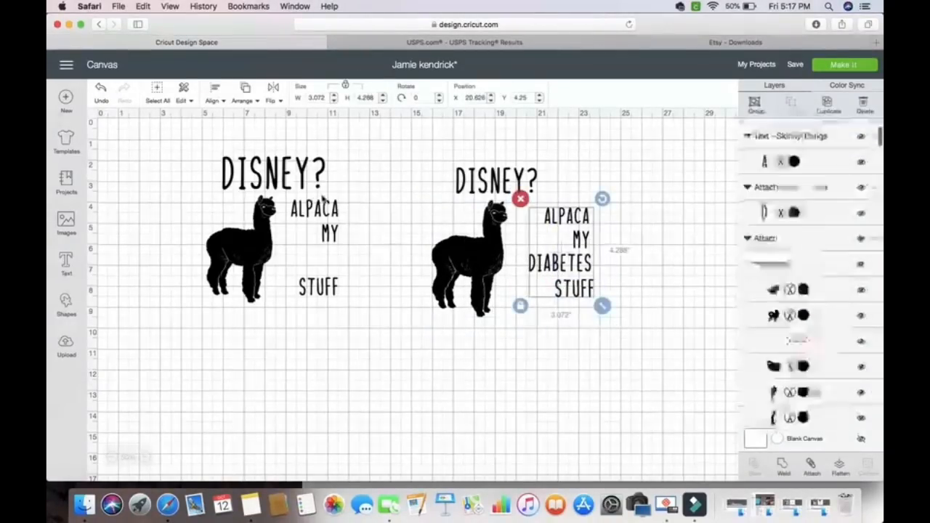
pyautogui.click(215, 101)
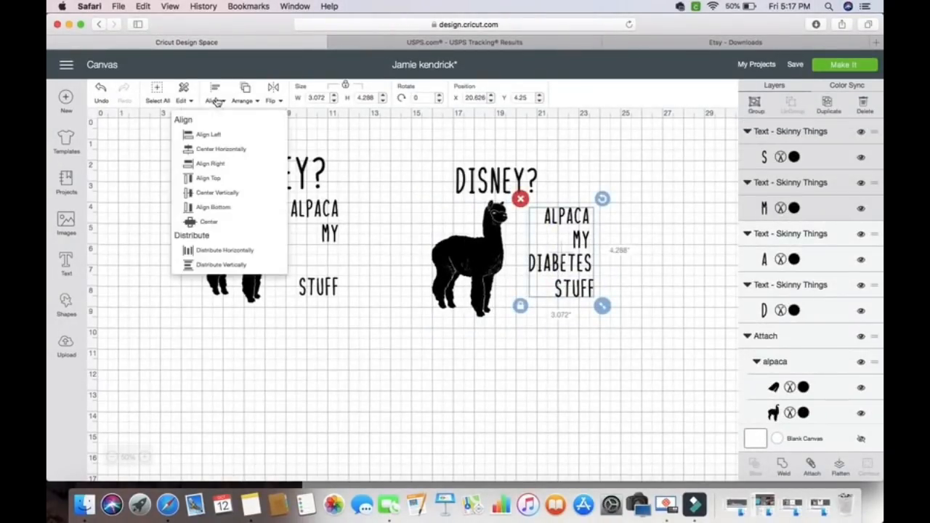
pyautogui.click(236, 164)
pyautogui.click(447, 366)
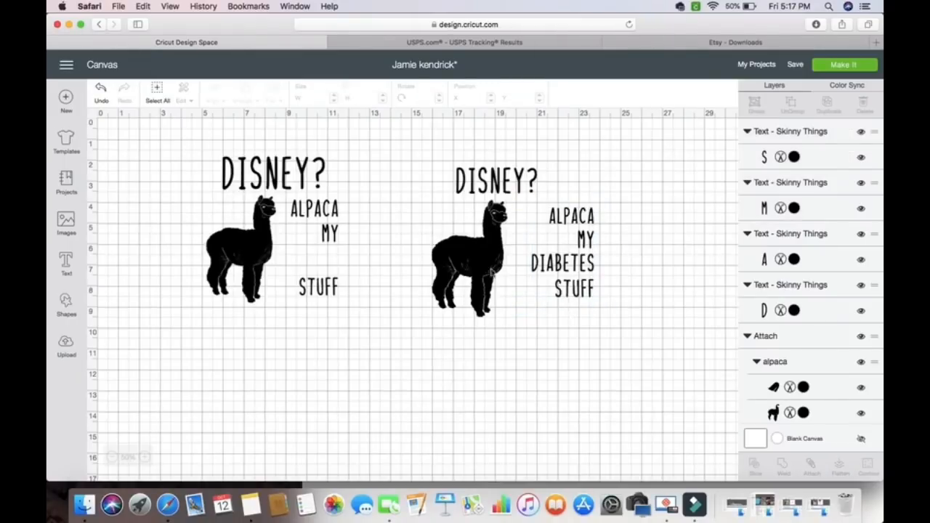
pyautogui.moveTo(487, 269); pyautogui.dragTo(509, 269)
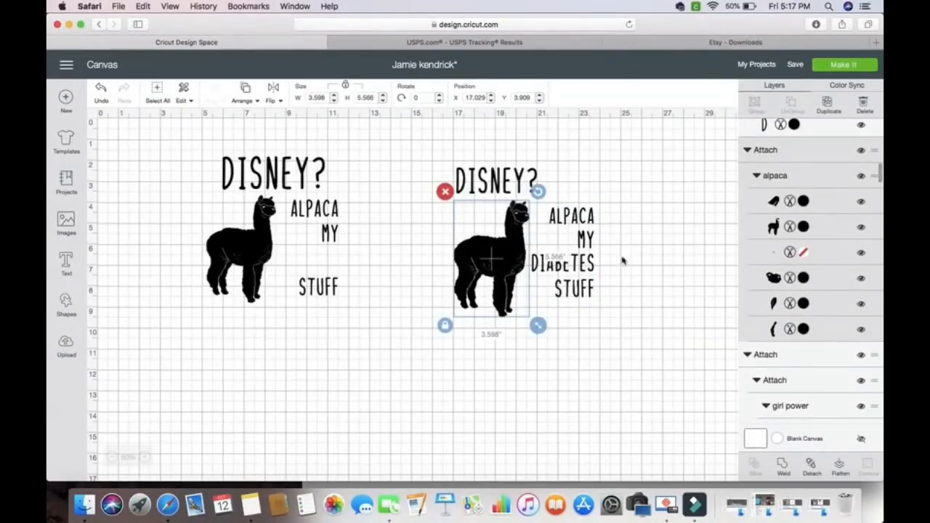
# - Enlarge the new design's "Disney?" text and centre it above the alpaca and the text lines
pyautogui.click(504, 186)
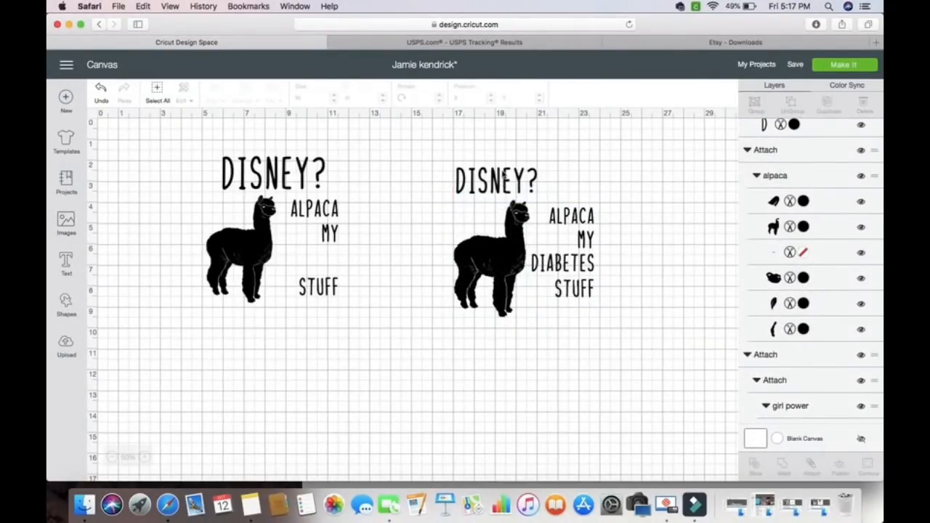
pyautogui.click(507, 181)
pyautogui.moveTo(546, 201); pyautogui.dragTo(570, 210)
pyautogui.moveTo(503, 188)
pyautogui.mouseDown()
pyautogui.moveTo(522, 181)
pyautogui.moveTo(512, 181)
pyautogui.moveTo(516, 191)
pyautogui.mouseUp()
pyautogui.click(571, 397)
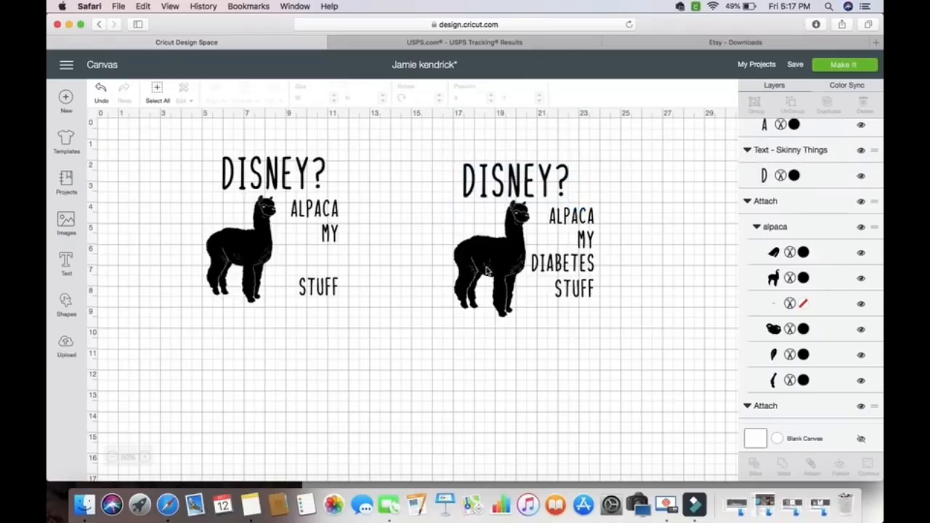
# - Shrink the new alpaca slightly and reposition it between "Disney?" and the stacked text lines
pyautogui.click(490, 271)
pyautogui.moveTo(539, 326); pyautogui.dragTo(534, 321)
pyautogui.moveTo(492, 259)
pyautogui.mouseDown()
pyautogui.moveTo(508, 261)
pyautogui.moveTo(494, 263)
pyautogui.mouseUp()
pyautogui.click(610, 331)
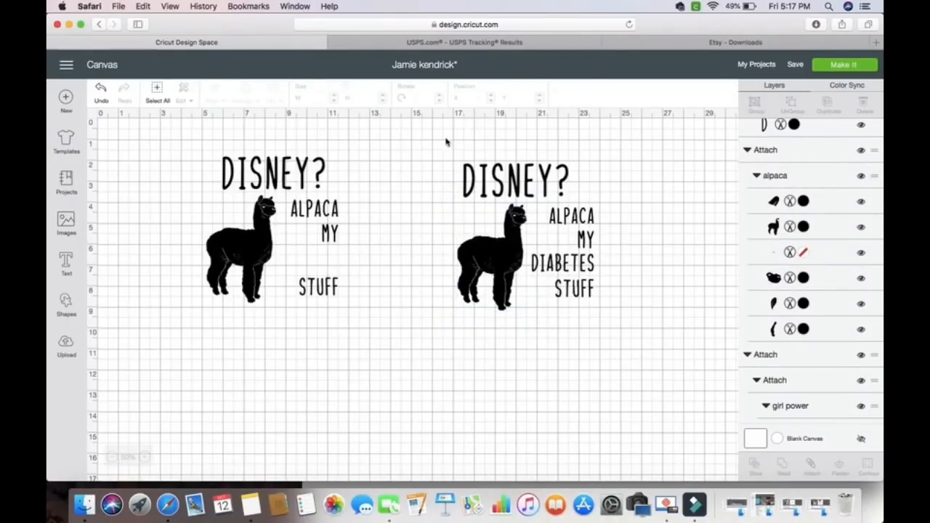
# - Attach the new alpaca and all its text lines into one design
pyautogui.moveTo(436, 132); pyautogui.dragTo(619, 316)
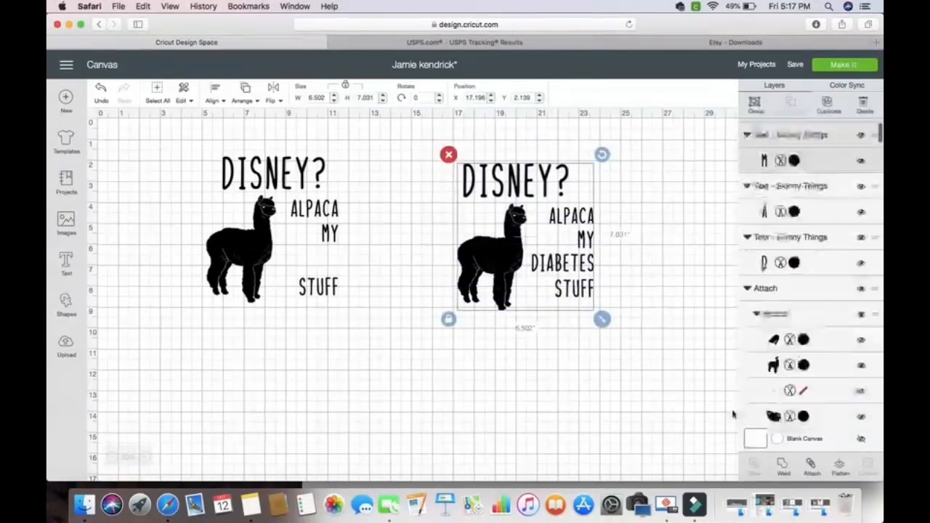
pyautogui.click(812, 468)
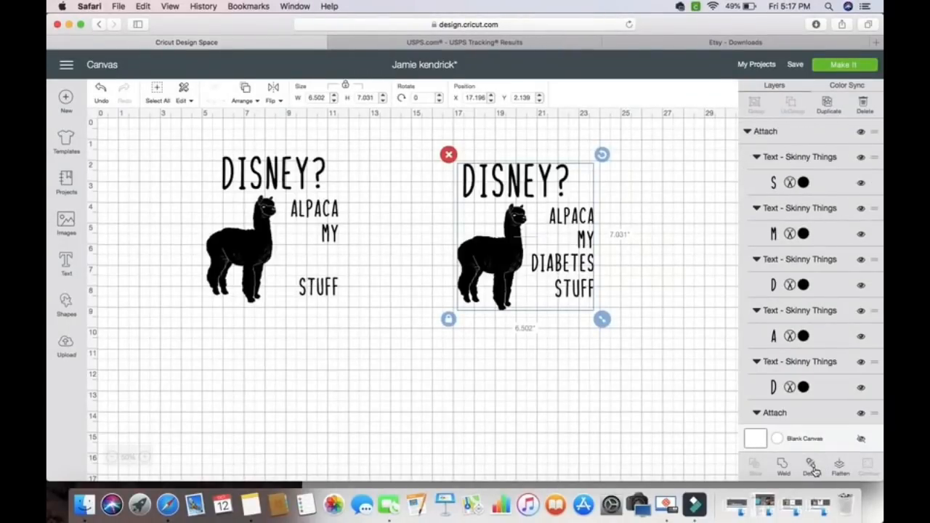
pyautogui.click(497, 354)
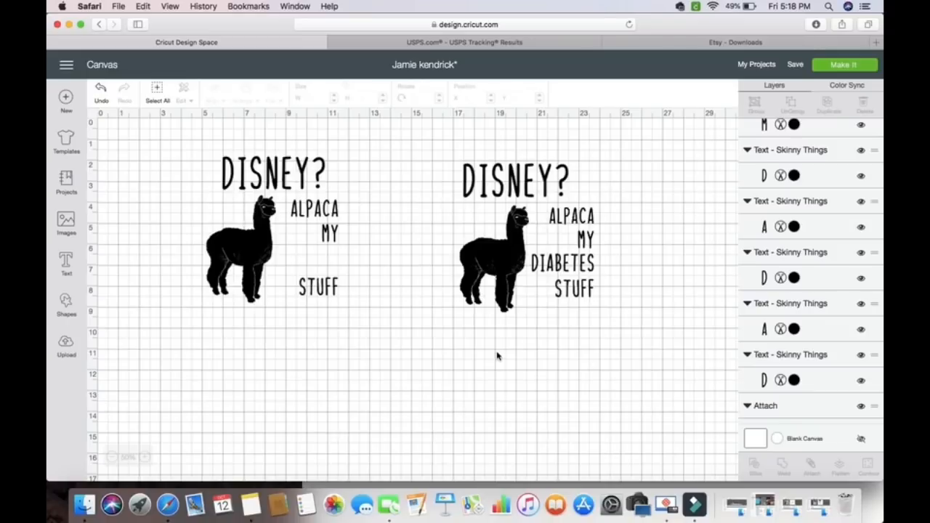
# - Examine the awareness ribbon among Rosie's separated colour pieces
pyautogui.hscroll(10, 450, 318)
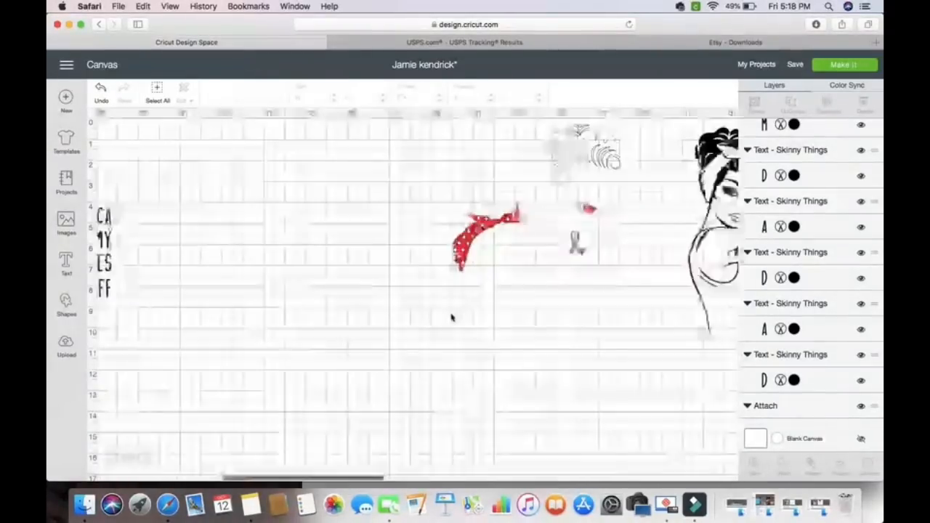
pyautogui.scroll(5, 522, 250)
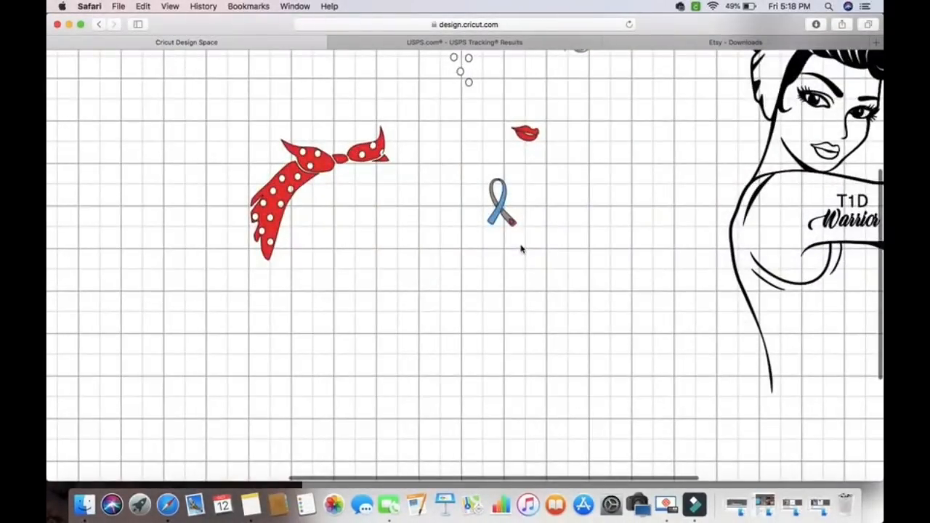
pyautogui.scroll(3, 522, 249)
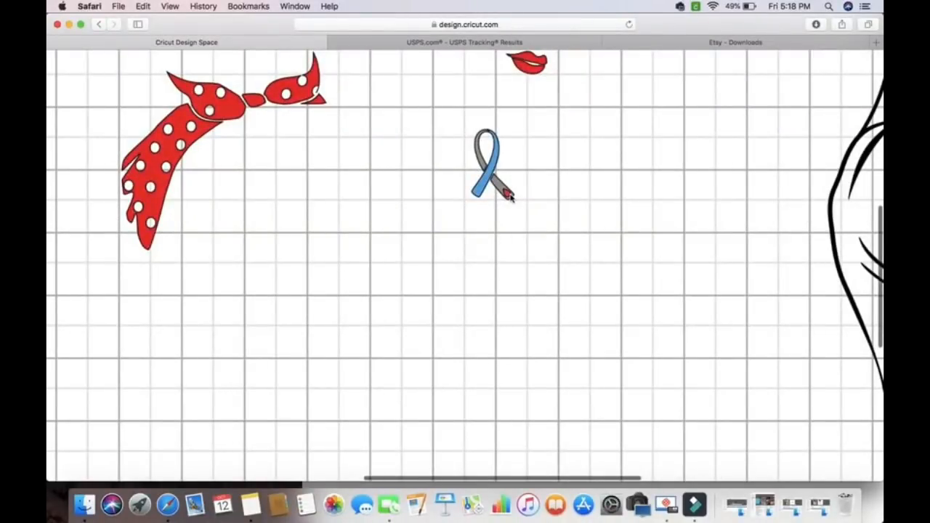